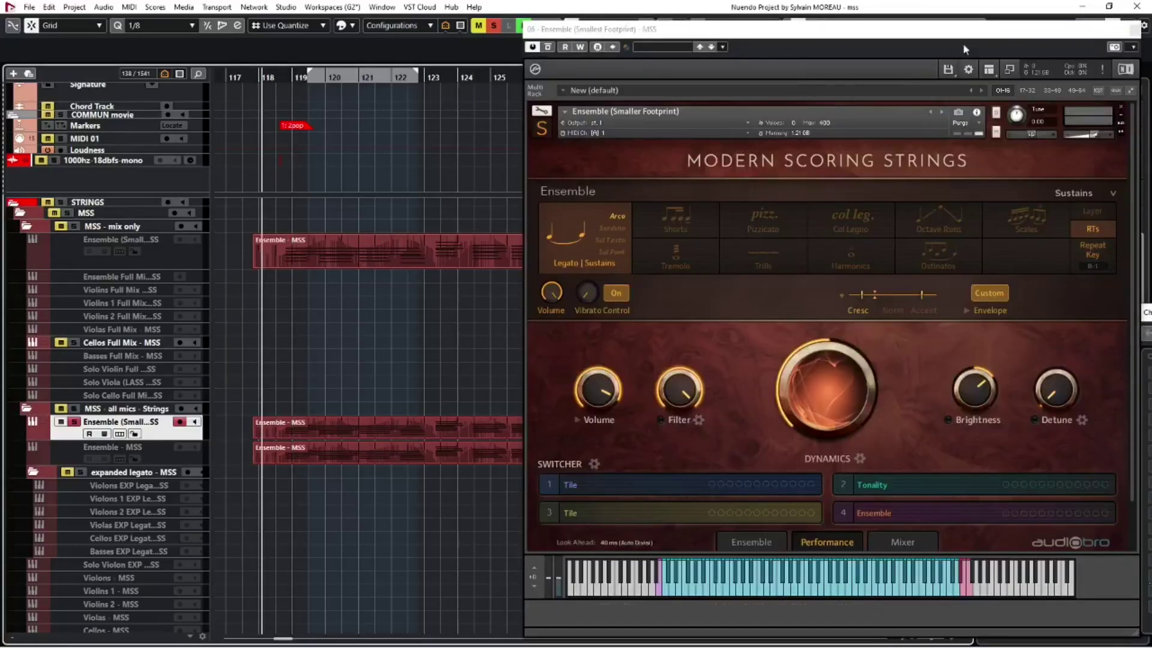
- Select the LASS full leg track to bring up its Kontakt A.R.C. Advanced legato rules page
{"action": "left_click_drag", "start_coordinate": [967, 40], "coordinate": [973, 39]}
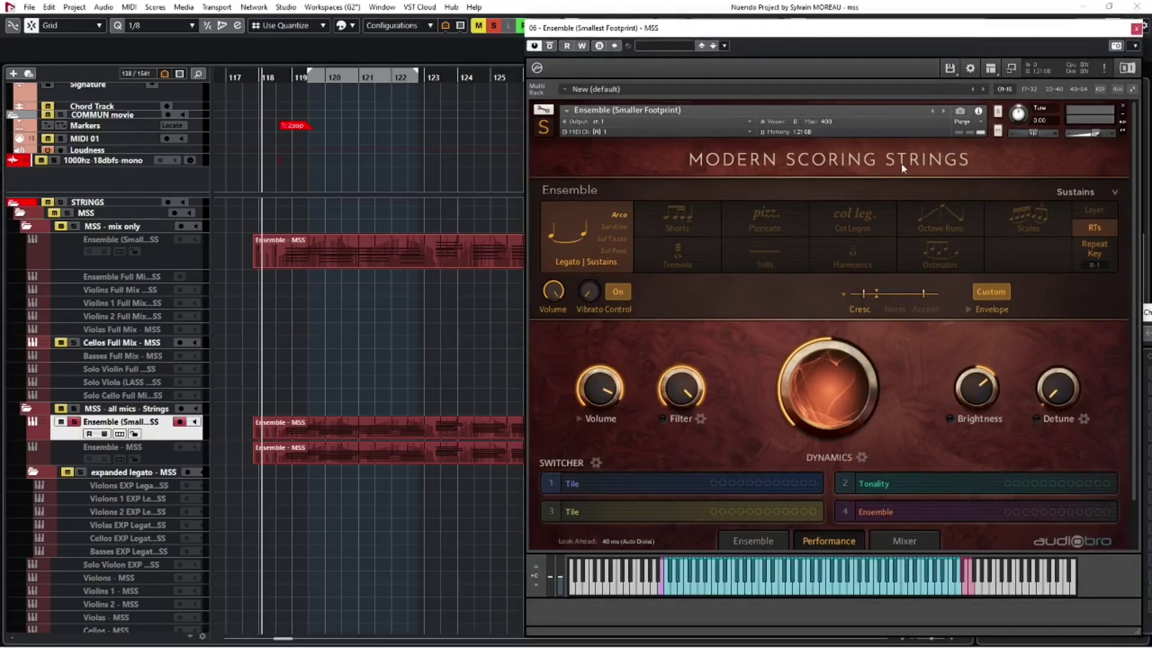
{"action": "scroll", "coordinate": [298, 359], "scroll_direction": "down", "scroll_amount": 10}
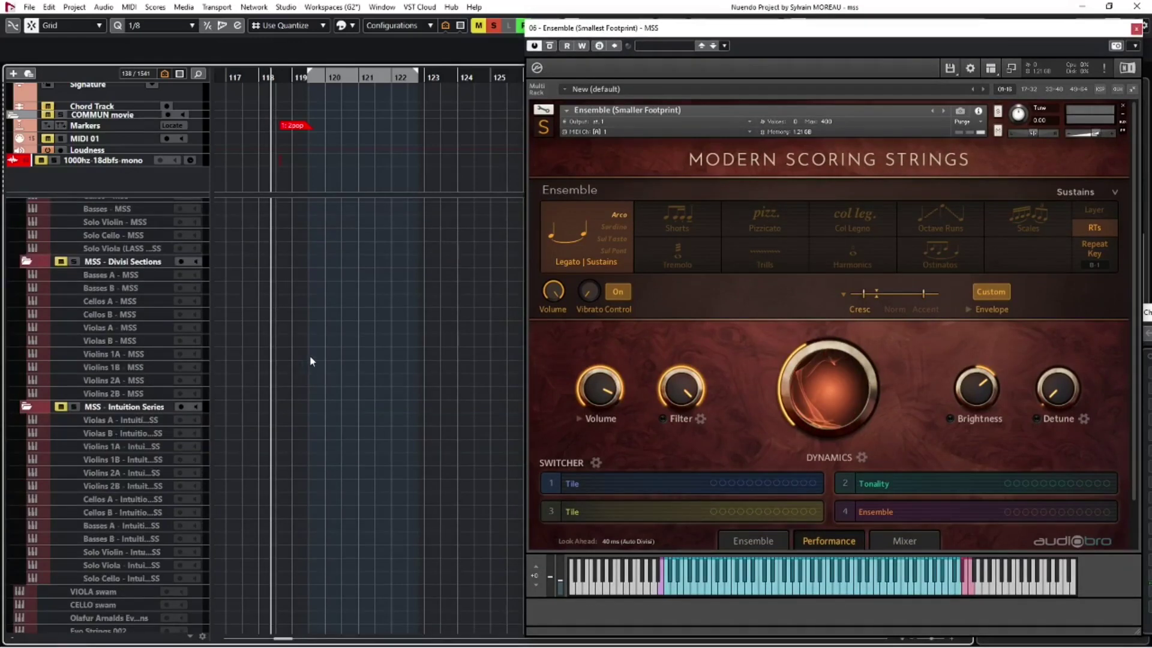
{"action": "scroll", "coordinate": [310, 355], "scroll_direction": "down", "scroll_amount": 8}
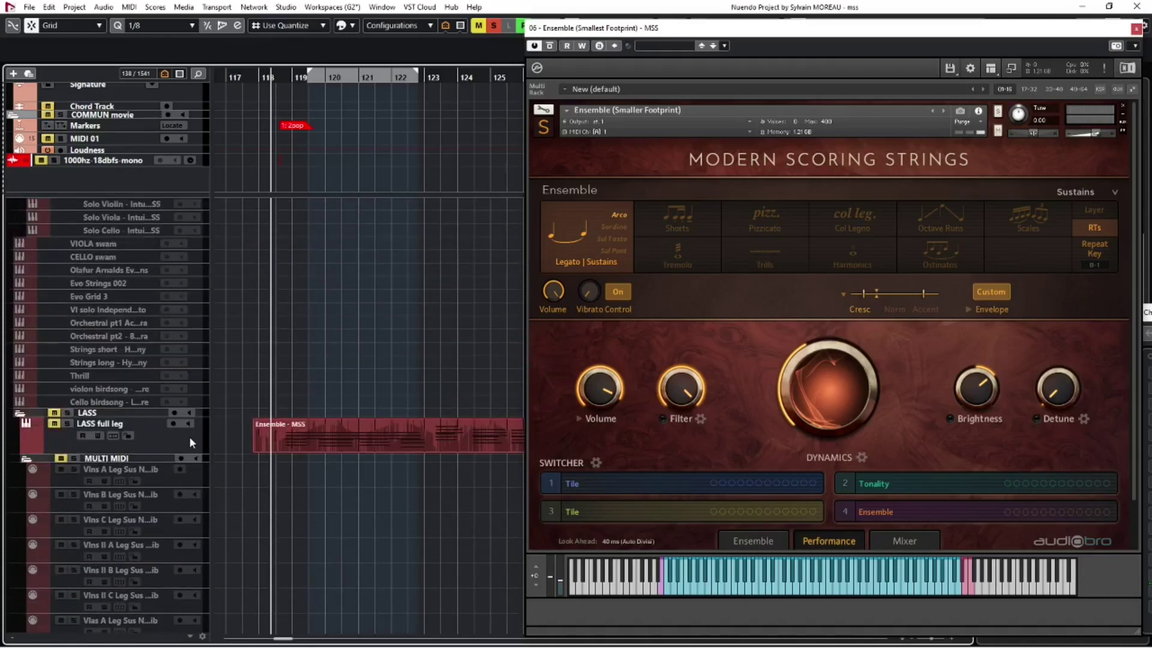
{"action": "left_click", "coordinate": [189, 436]}
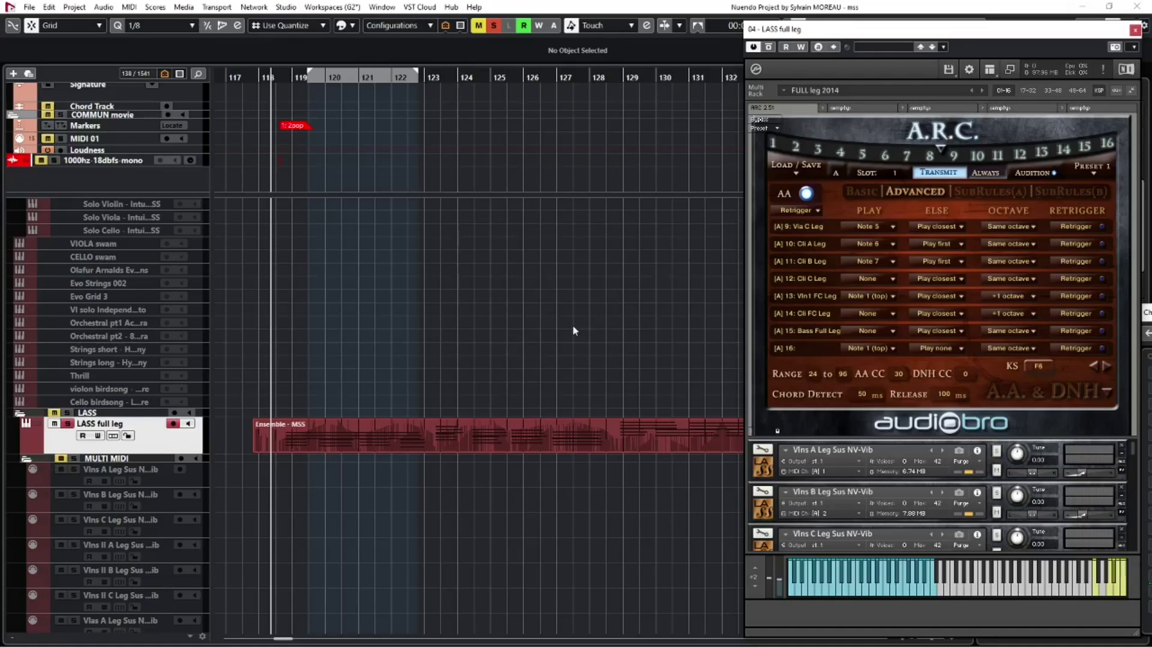
- Browse the MULTI MIDI legato tracks, selecting Vlns A Leg Sus
{"action": "scroll", "coordinate": [573, 325], "scroll_direction": "down", "scroll_amount": 3}
{"action": "left_click", "coordinate": [201, 394]}
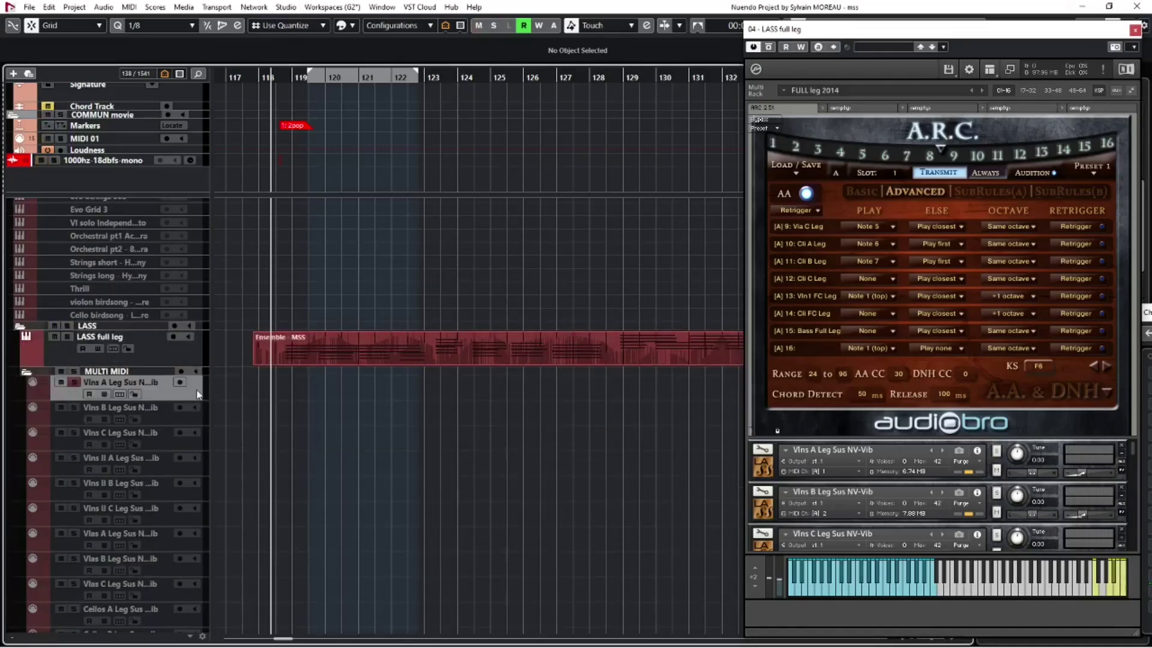
{"action": "scroll", "coordinate": [286, 391], "scroll_direction": "down", "scroll_amount": 3}
{"action": "scroll", "coordinate": [139, 520], "scroll_direction": "down", "scroll_amount": 6}
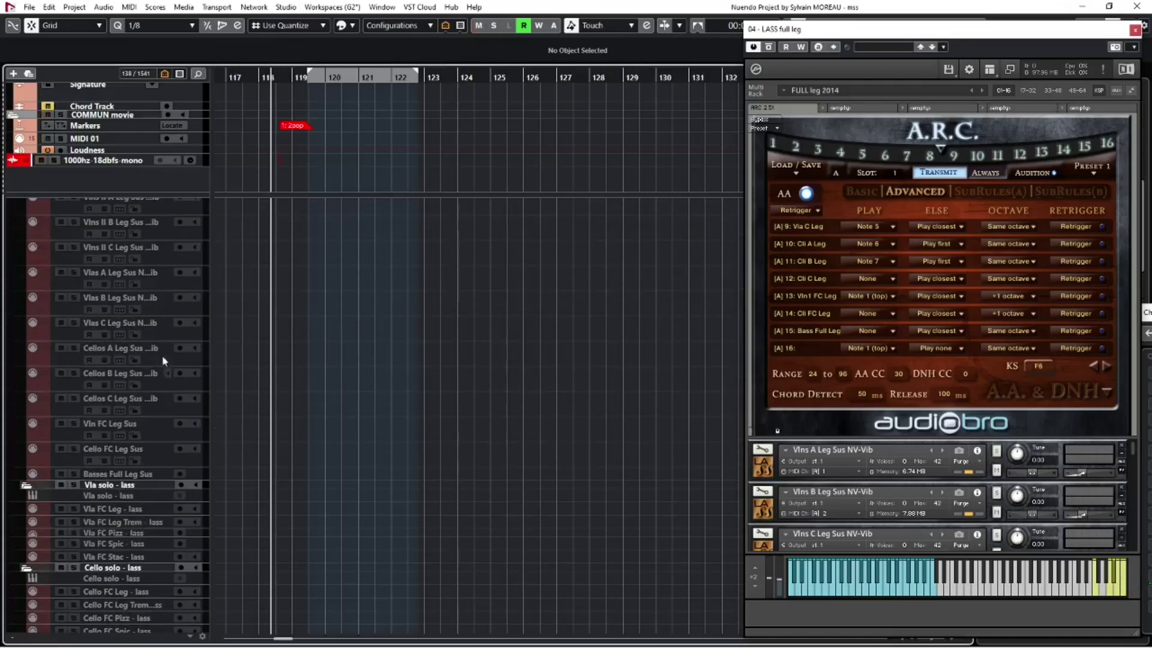
- Return to the STRINGS folder and make the Ensemble (Smallest Footprint) track active
{"action": "scroll", "coordinate": [155, 350], "scroll_direction": "up", "scroll_amount": 3}
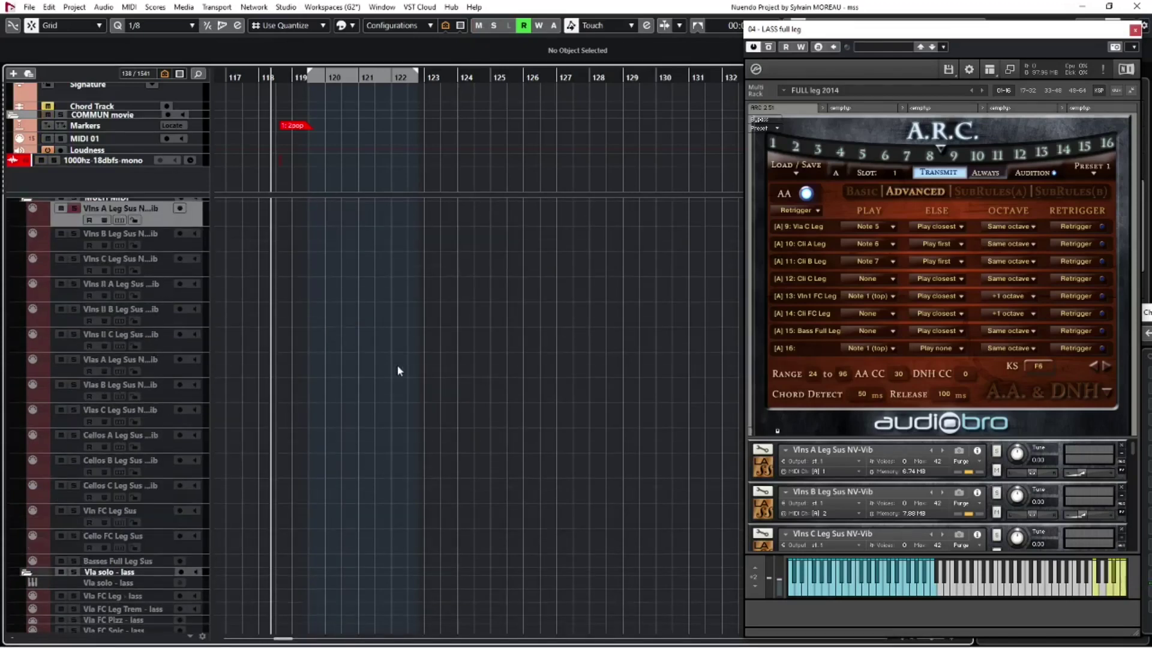
{"action": "scroll", "coordinate": [290, 385], "scroll_direction": "up", "scroll_amount": 6}
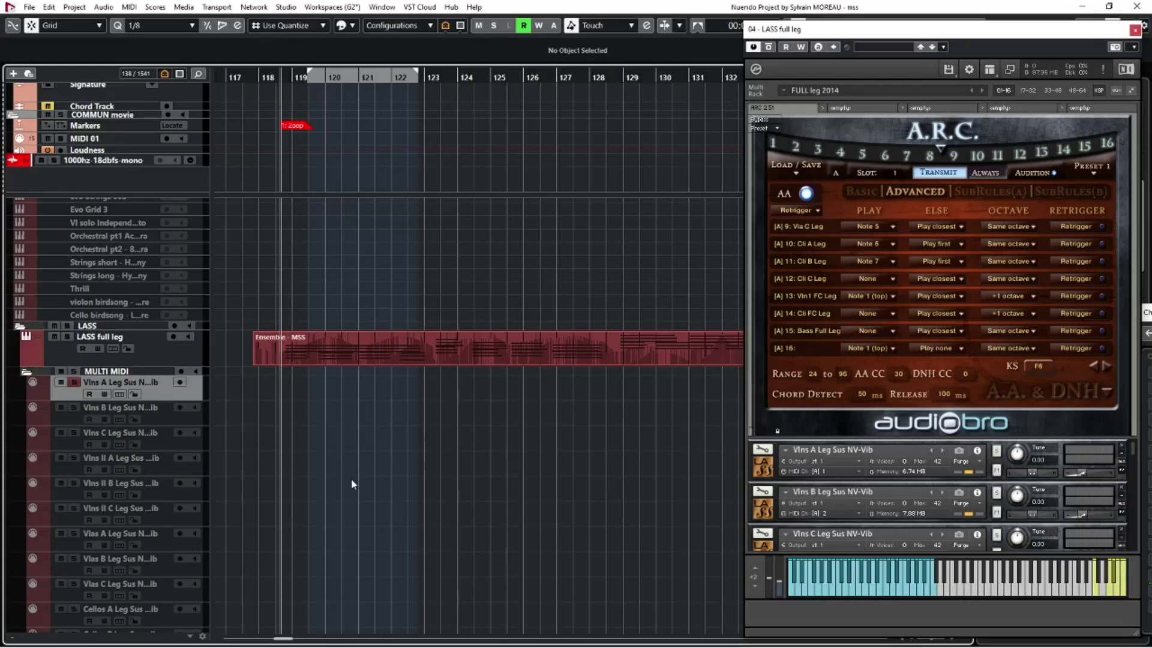
{"action": "scroll", "coordinate": [353, 485], "scroll_direction": "up", "scroll_amount": 10}
{"action": "left_click", "coordinate": [186, 435]}
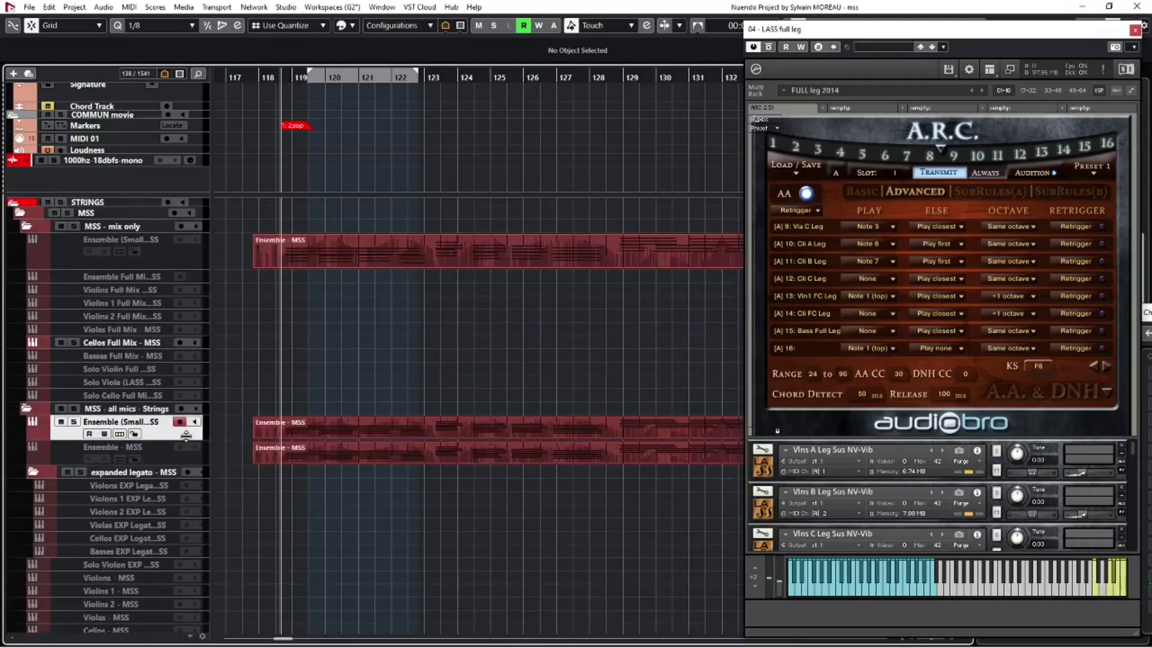
- Open the Ensemble track's Modern Scoring Strings on its Mixer page with Close at -10.6 dB
{"action": "left_click", "coordinate": [183, 436]}
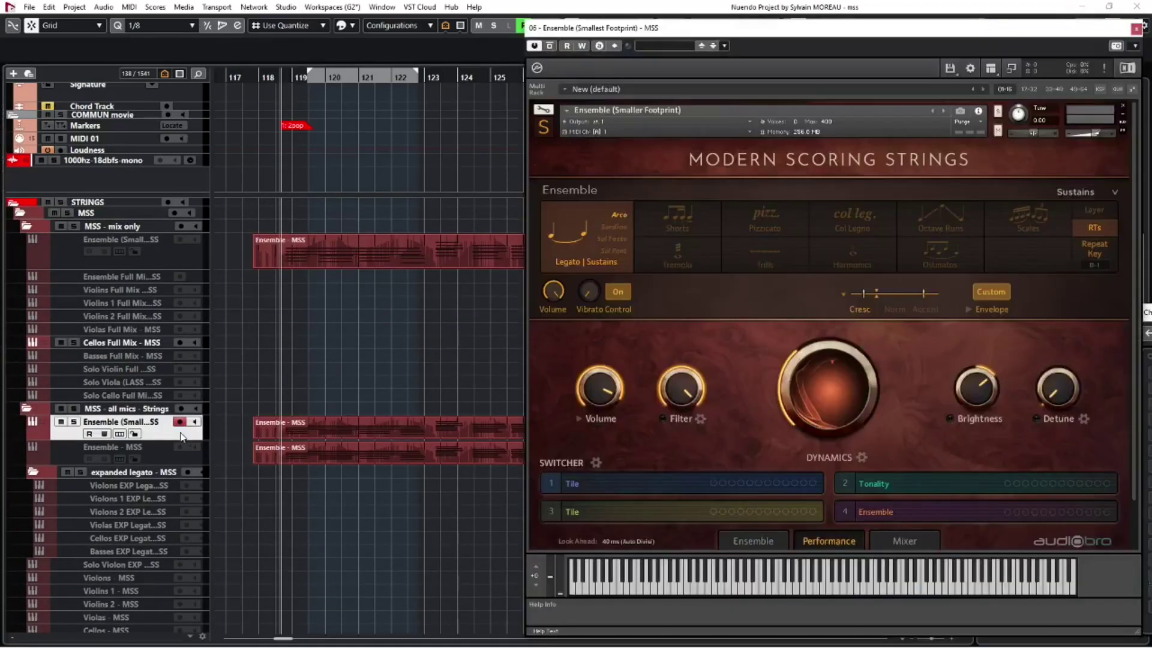
{"action": "left_click", "coordinate": [881, 543]}
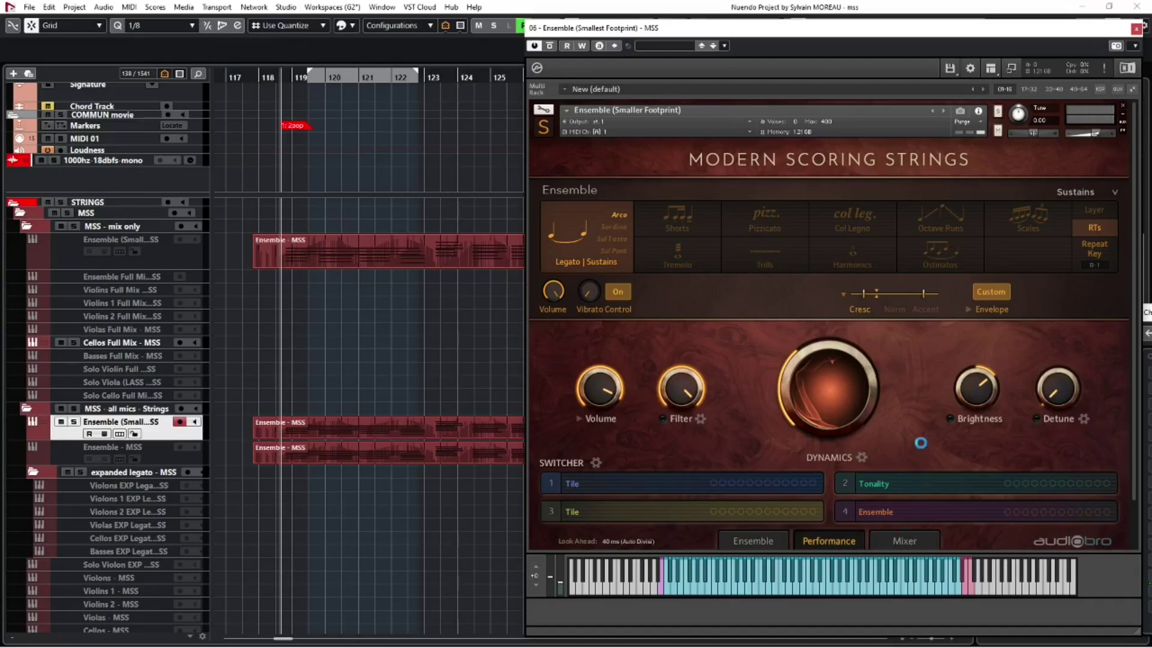
{"action": "left_click", "coordinate": [912, 545]}
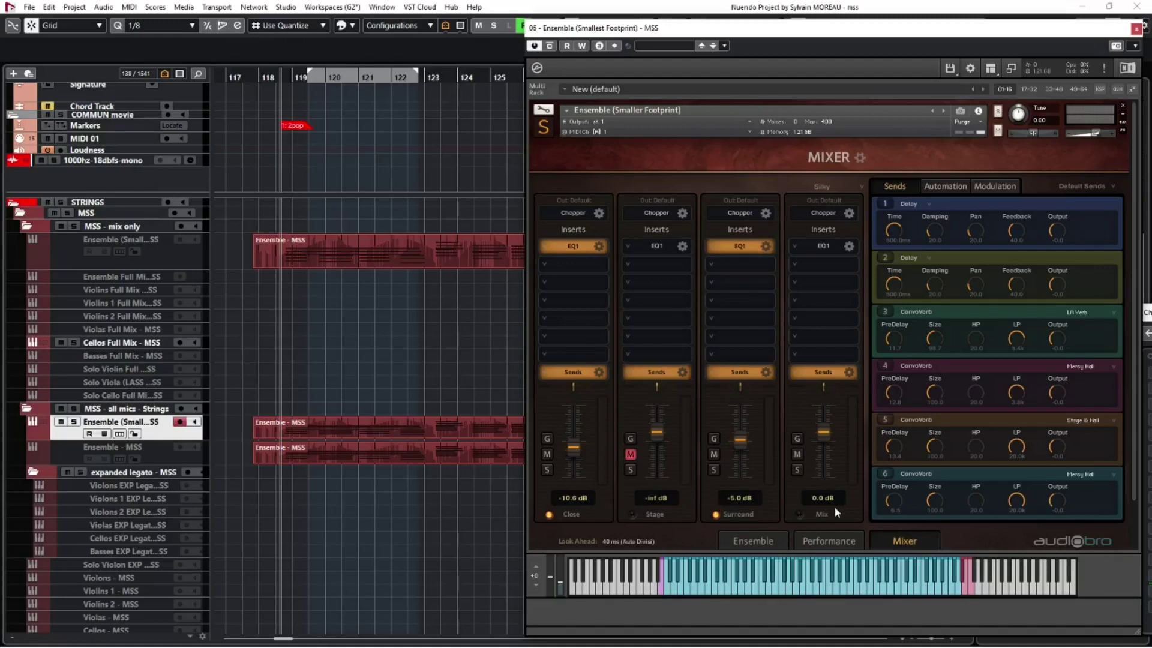
- Switch Modern Scoring Strings to its Performance page with Tile, Tonality, Tile and Ensemble switchers
{"action": "left_click", "coordinate": [825, 541]}
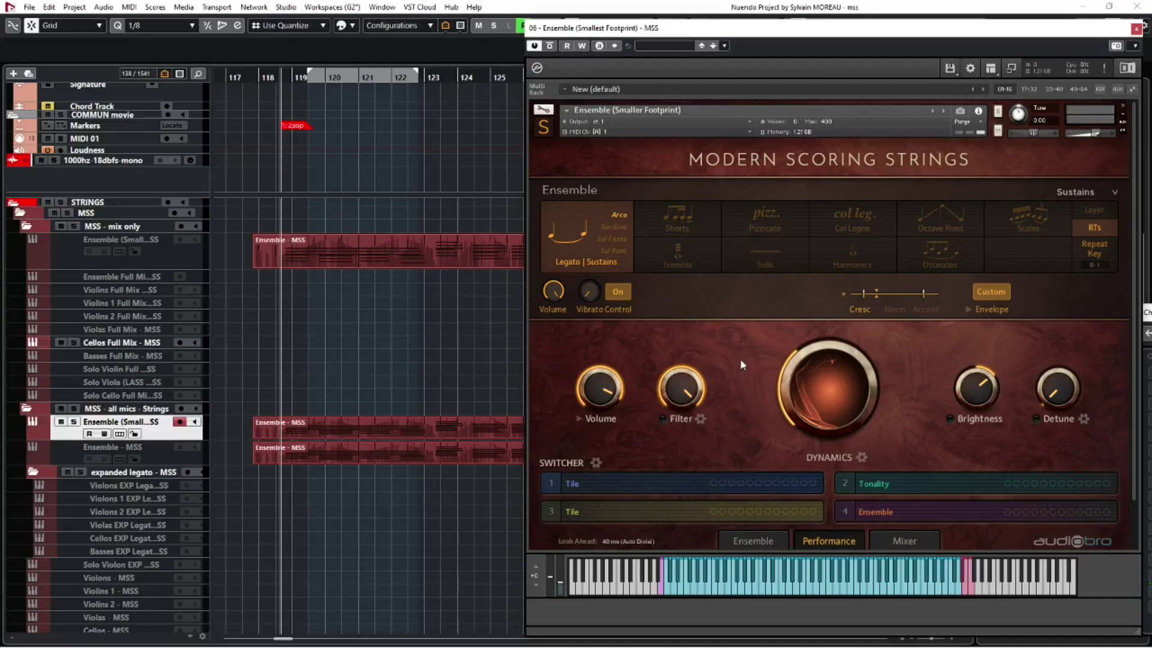
- Enlarge the Ensemble tracks and review the Ensemble - MSS part's notes and CC lanes in the Key Editor
{"action": "left_click", "coordinate": [284, 408]}
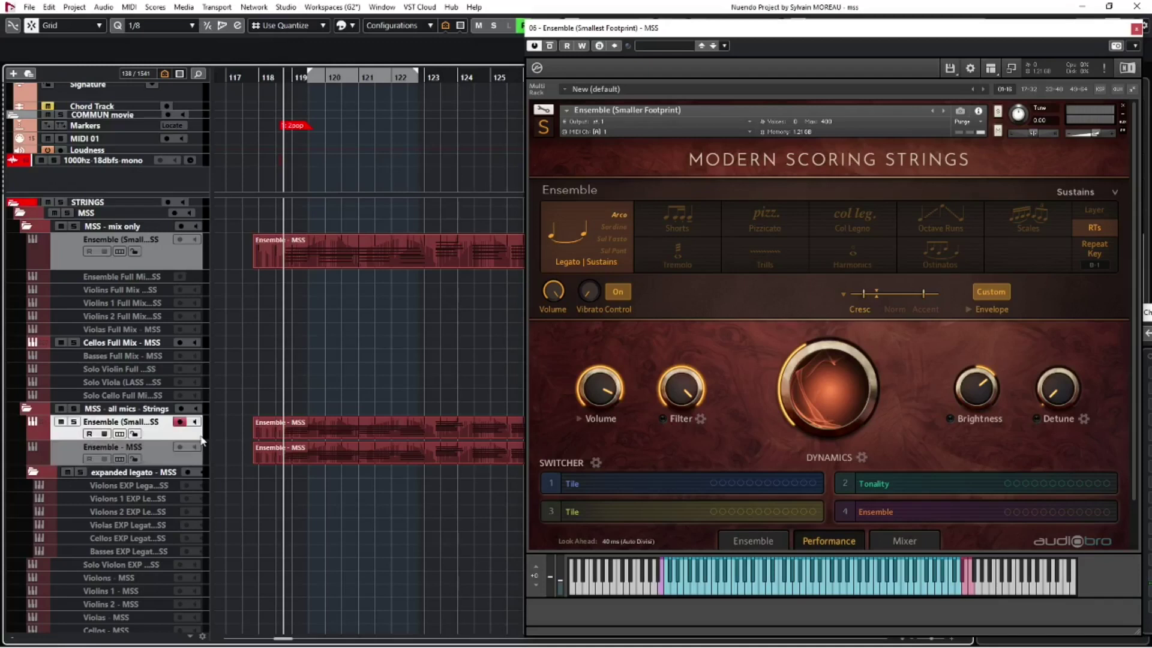
{"action": "left_click_drag", "start_coordinate": [201, 439], "coordinate": [199, 465]}
{"action": "double_click", "coordinate": [295, 243]}
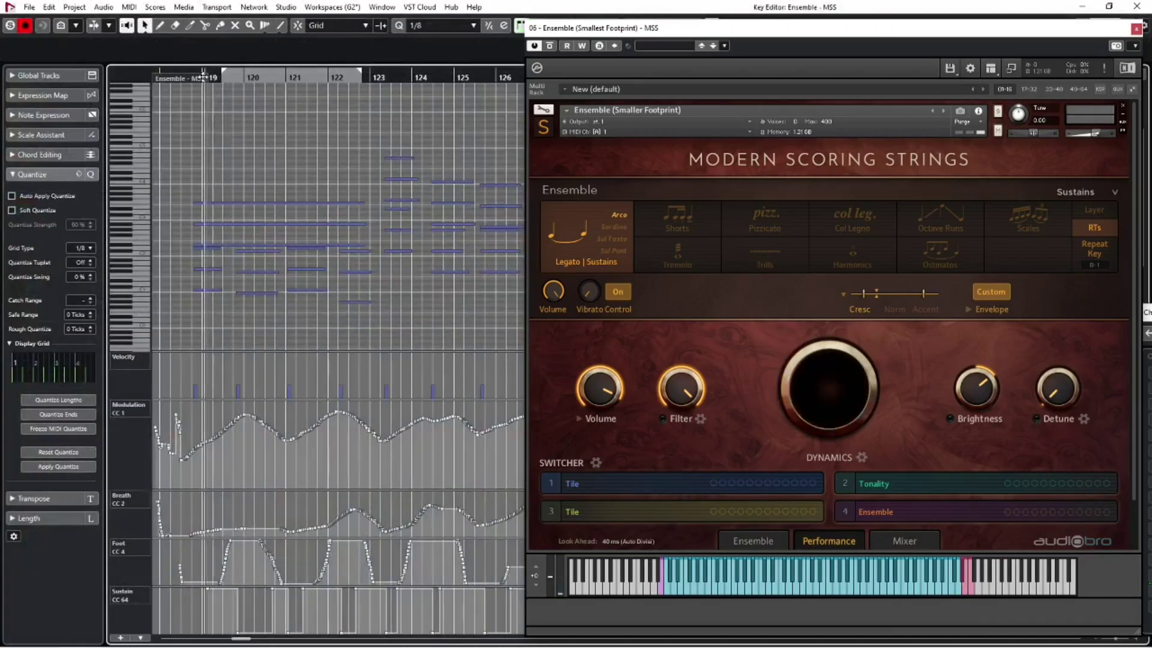
{"action": "left_click_drag", "start_coordinate": [202, 76], "coordinate": [433, 60]}
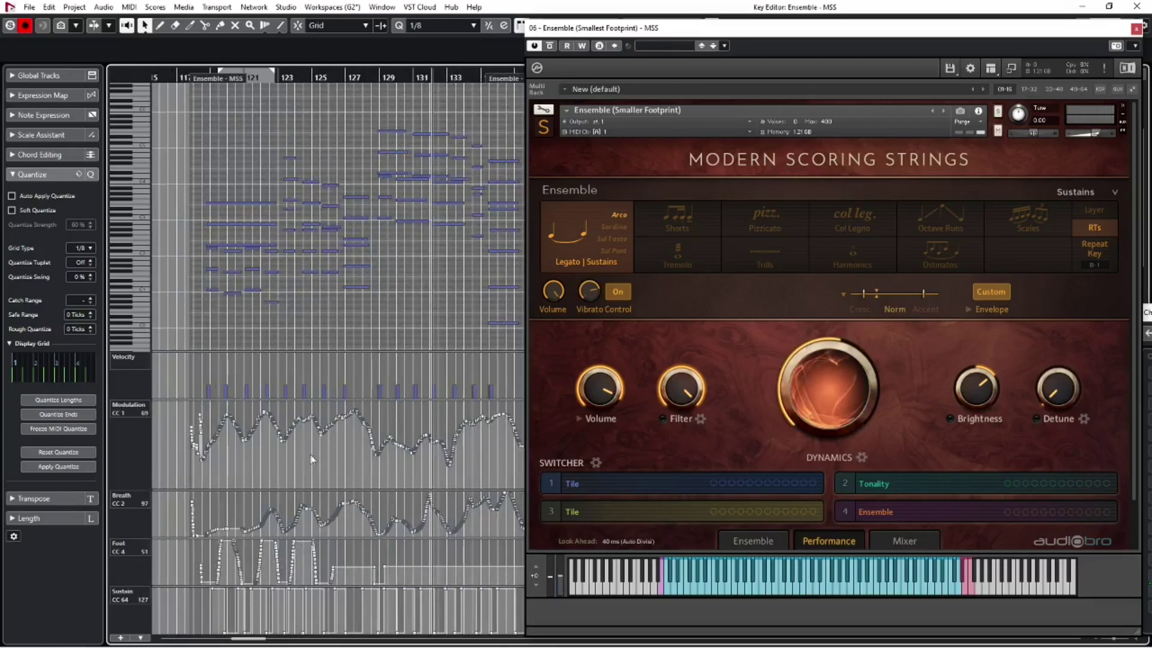
{"action": "key", "text": "Return"}
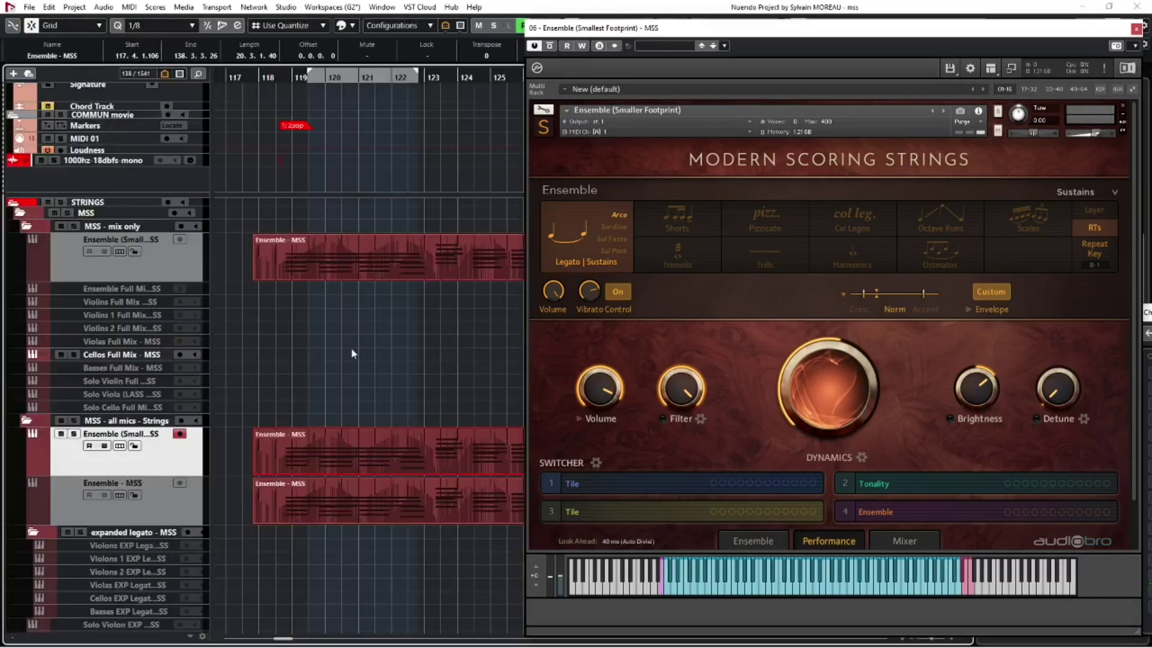
- Reselect the upper Ensemble track and show its Mixer page with two Delay and four ConvoVerb sends
{"action": "left_click", "coordinate": [281, 401]}
{"action": "left_click", "coordinate": [194, 470]}
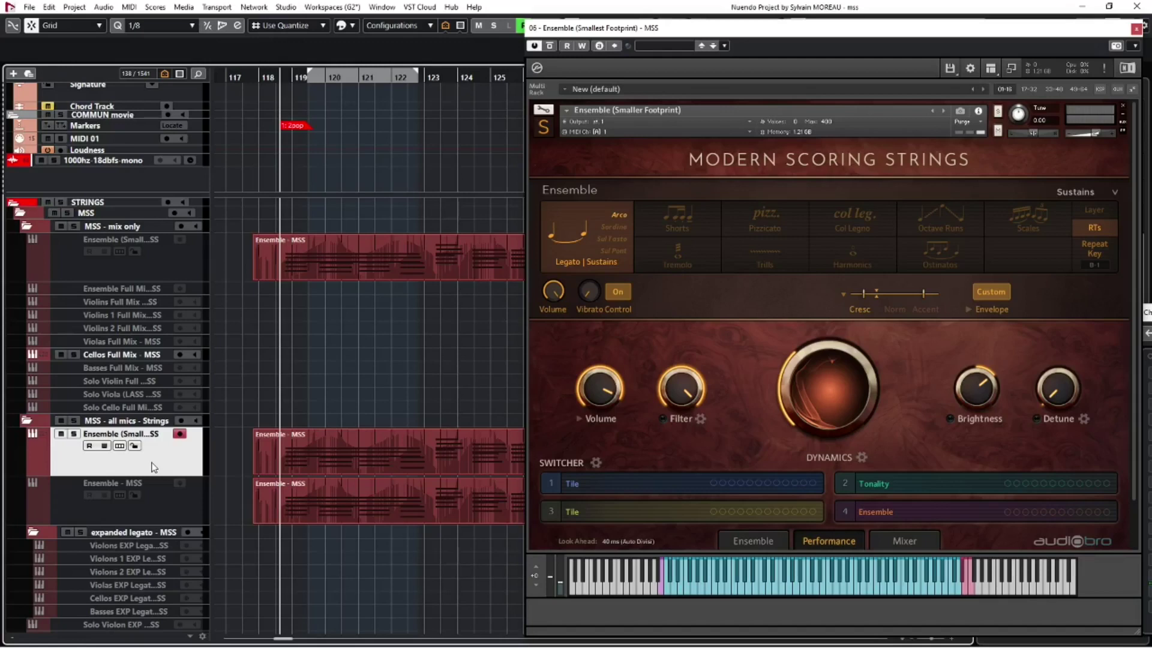
{"action": "left_click", "coordinate": [159, 510]}
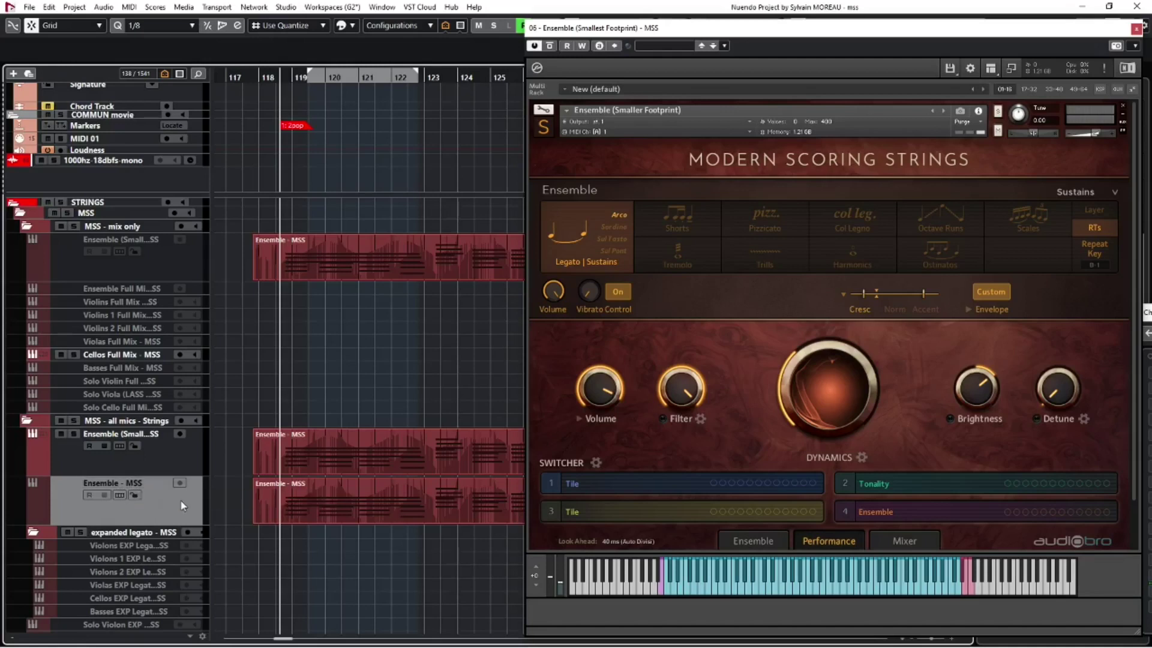
{"action": "left_click", "coordinate": [171, 447]}
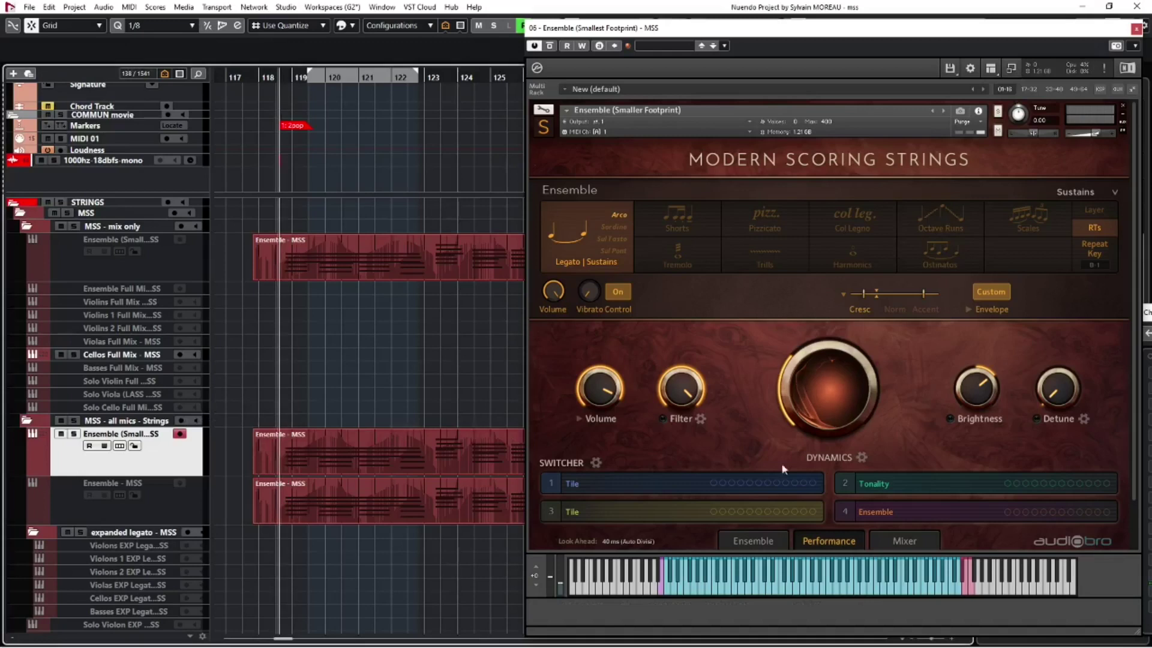
{"action": "left_click", "coordinate": [900, 540]}
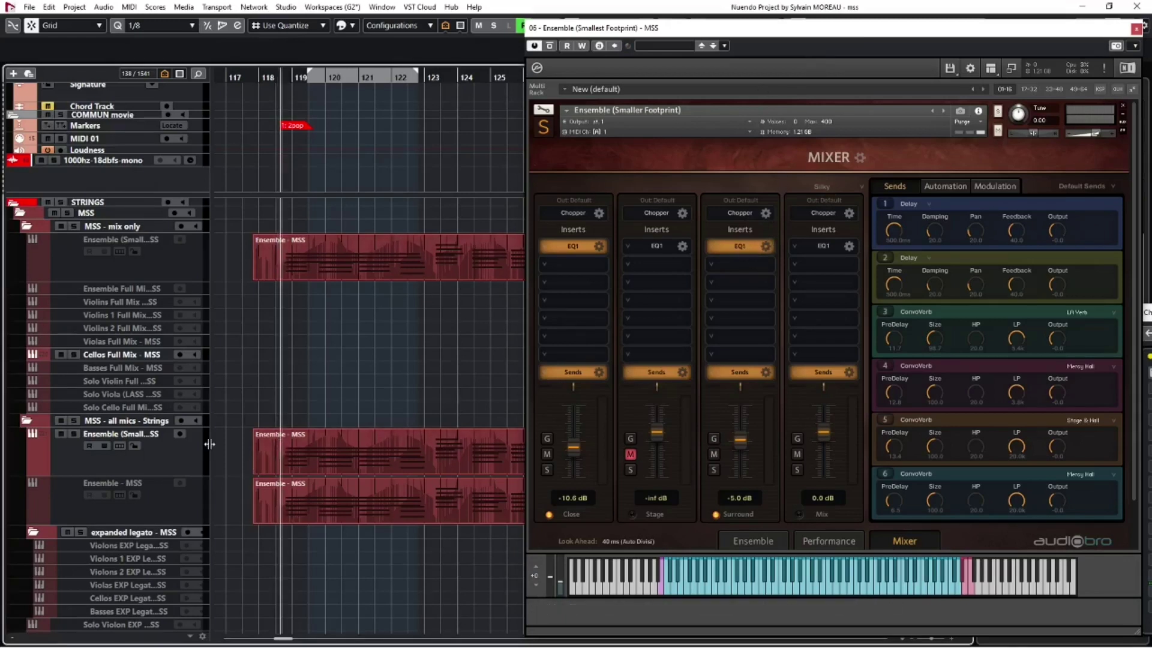
- Record-enable the upper Ensemble track, play it on the Performance page, then stop and return to bar 121
{"action": "left_click", "coordinate": [218, 463]}
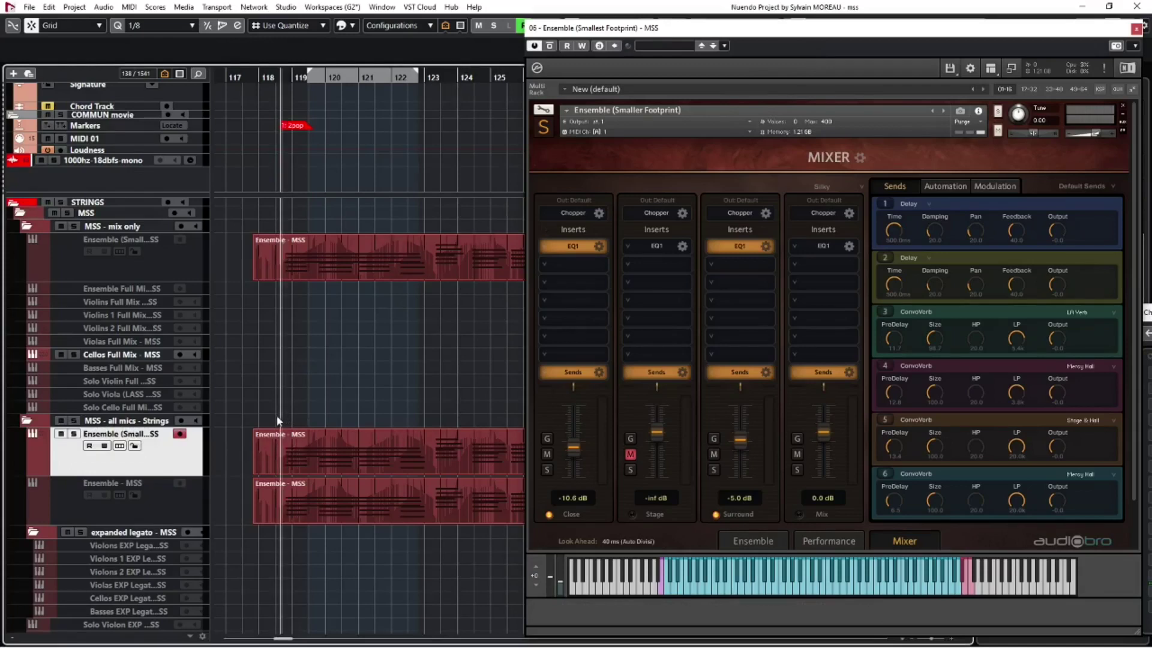
{"action": "key", "text": "space"}
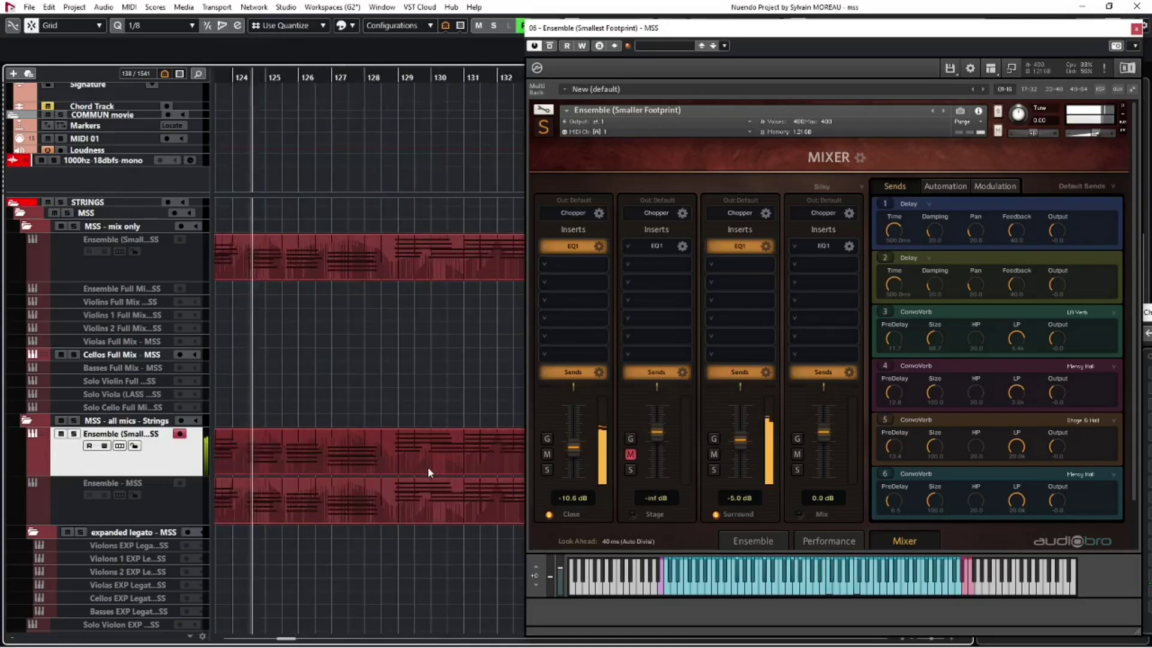
{"action": "left_click", "coordinate": [827, 539]}
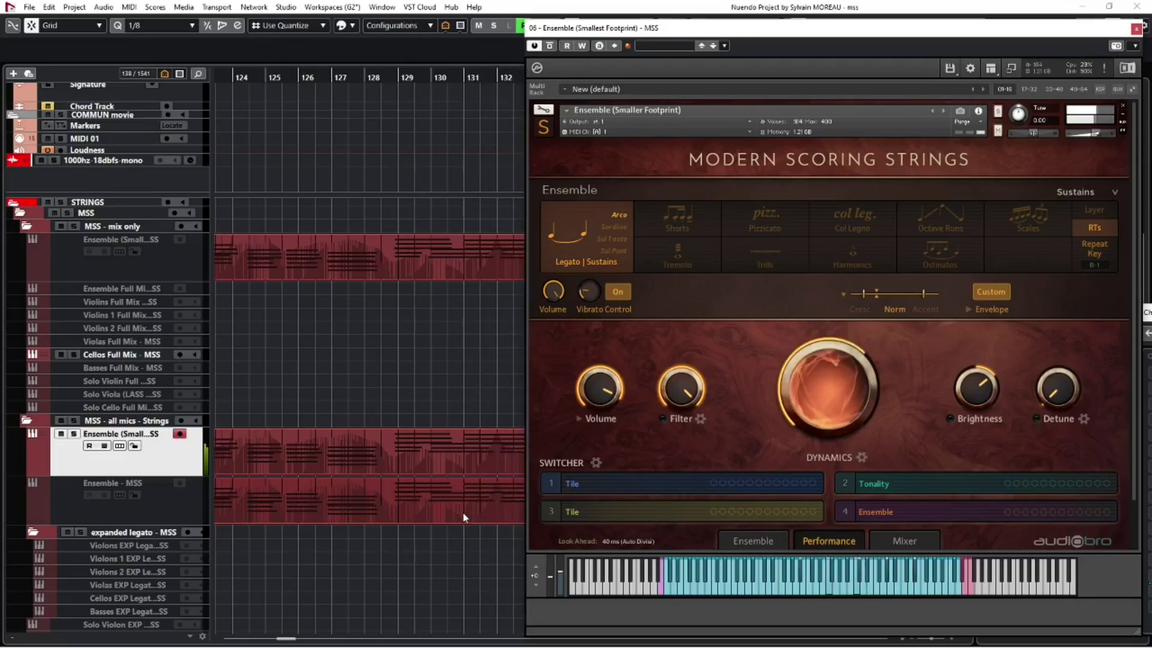
{"action": "scroll", "coordinate": [450, 505], "scroll_direction": "right", "scroll_amount": 3}
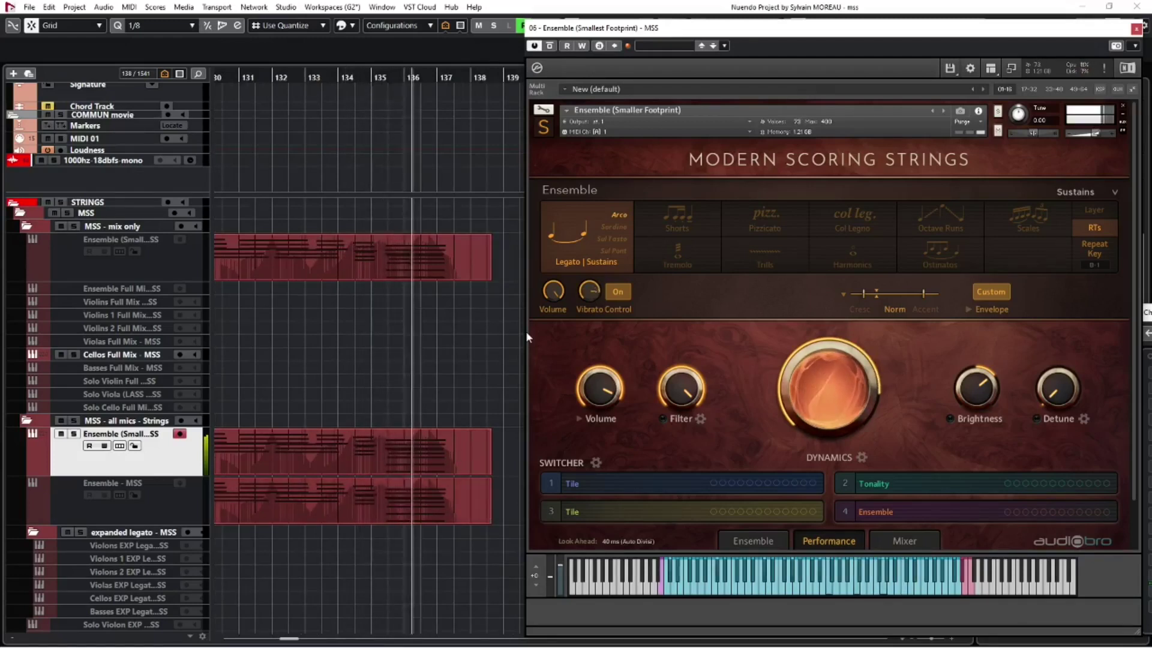
{"action": "key", "text": "space"}
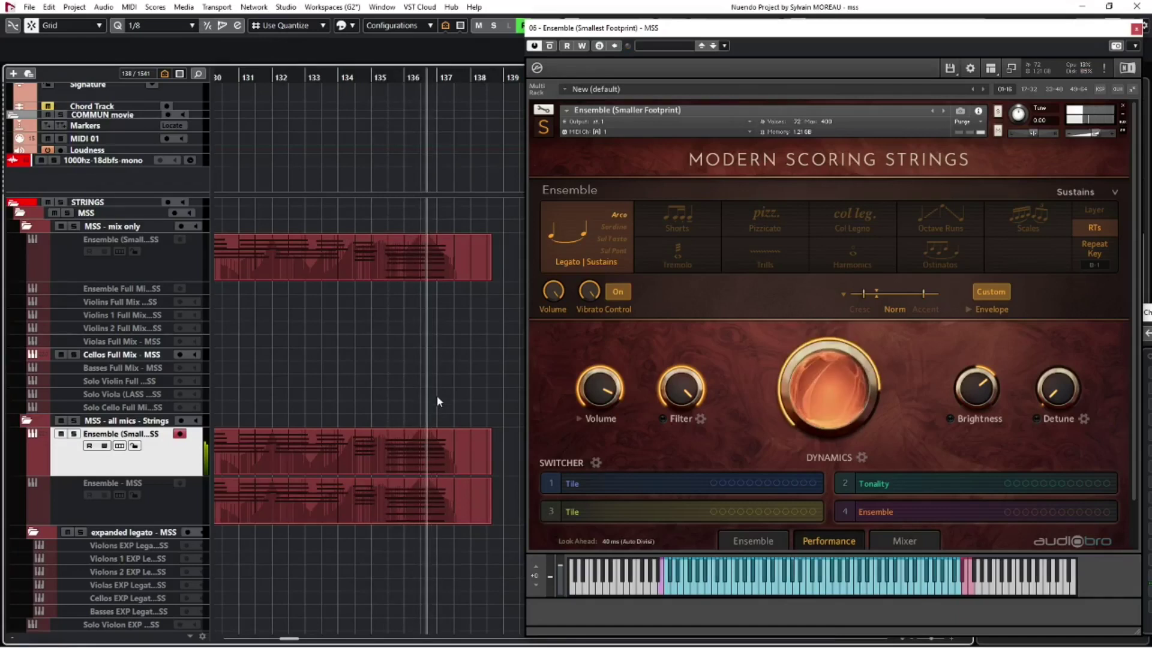
{"action": "key", "text": "g"}
{"action": "key", "text": "1"}
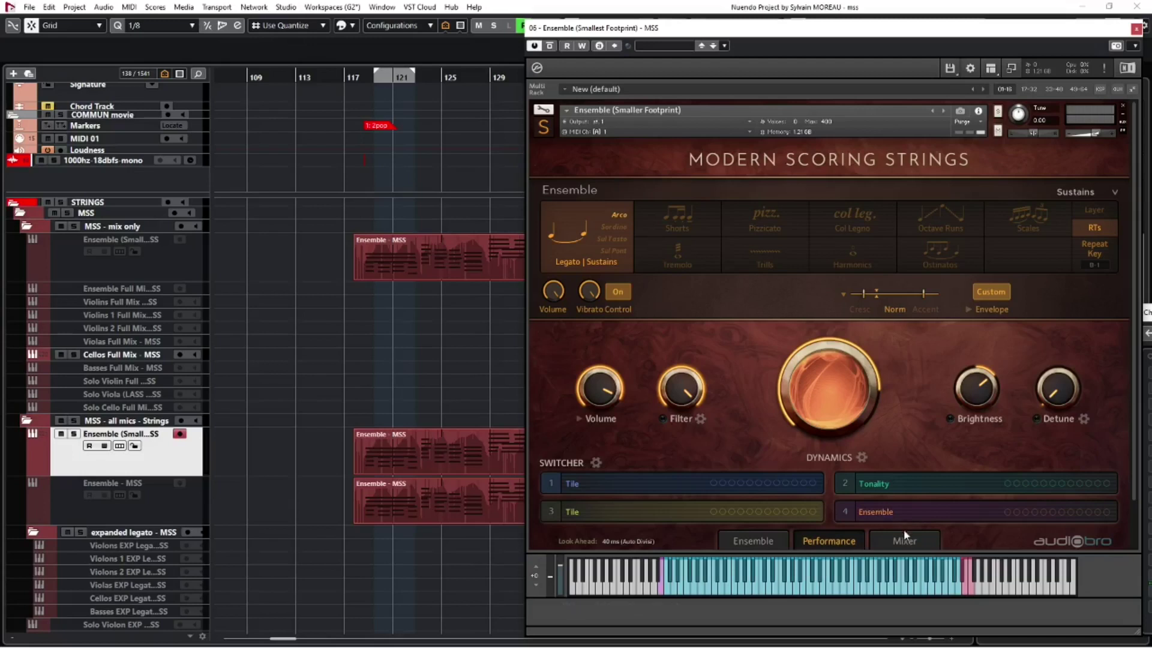
{"action": "left_click", "coordinate": [358, 398]}
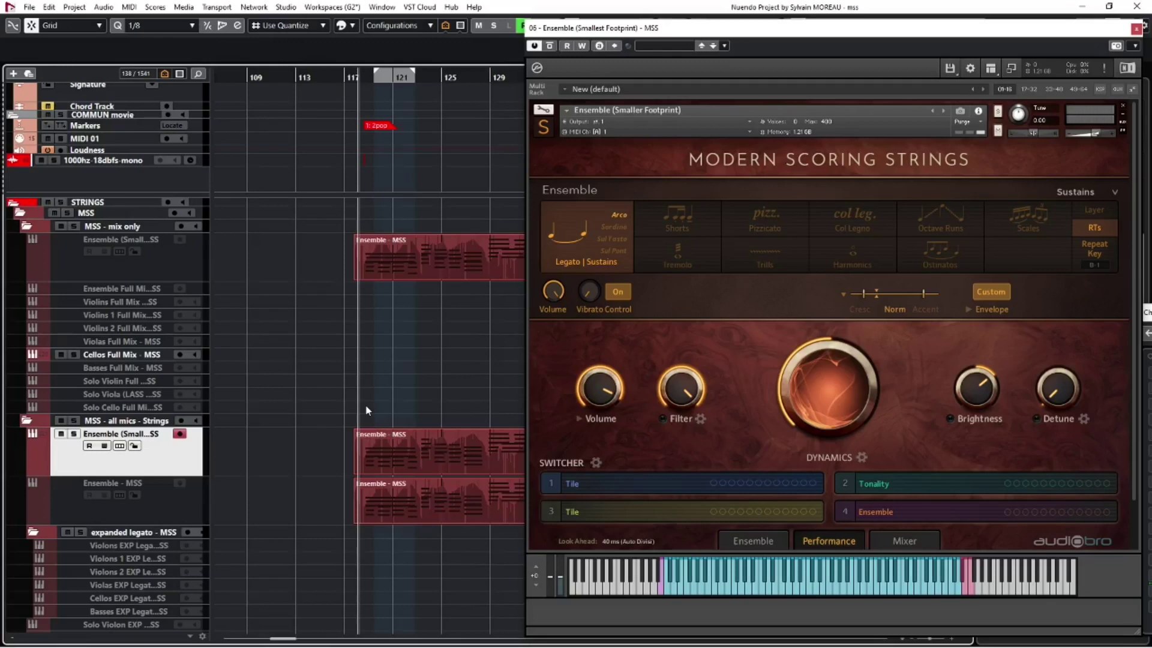
{"action": "scroll", "coordinate": [364, 405], "scroll_direction": "right", "scroll_amount": 3}
{"action": "left_click_drag", "start_coordinate": [526, 425], "coordinate": [530, 425]}
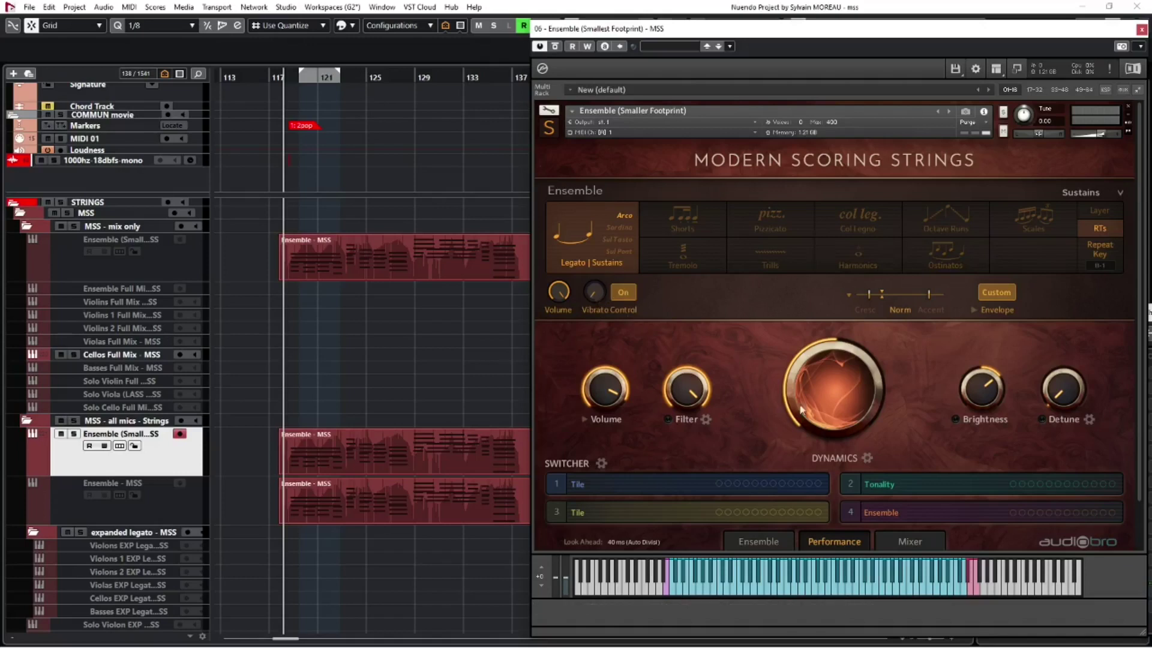
- Enable slot 1 in the Switcher Editor, then turn Switcher 1 (Tile) off
{"action": "left_click", "coordinate": [557, 484]}
{"action": "left_click", "coordinate": [558, 484]}
{"action": "left_click", "coordinate": [601, 463]}
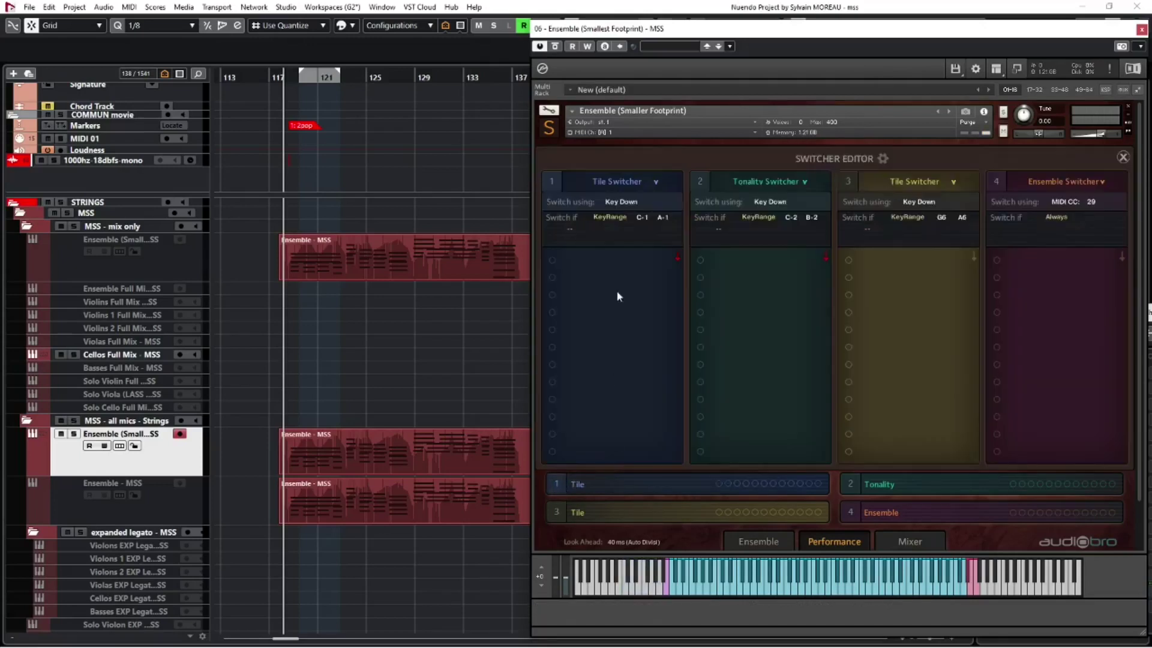
{"action": "left_click", "coordinate": [556, 484]}
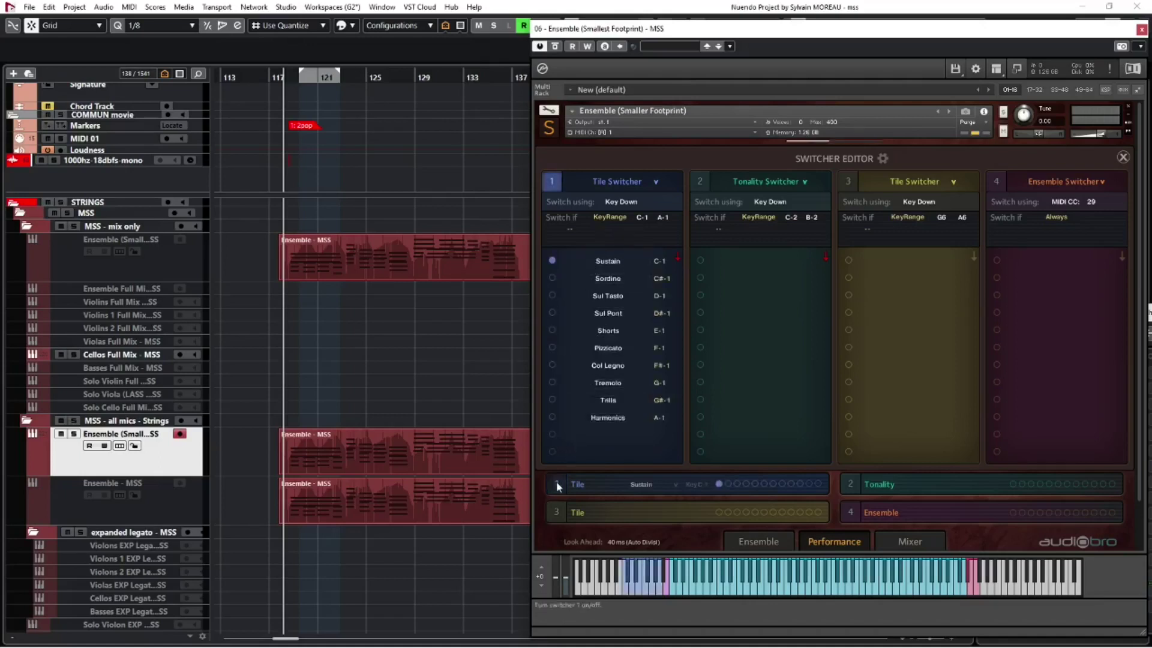
{"action": "left_click", "coordinate": [883, 158]}
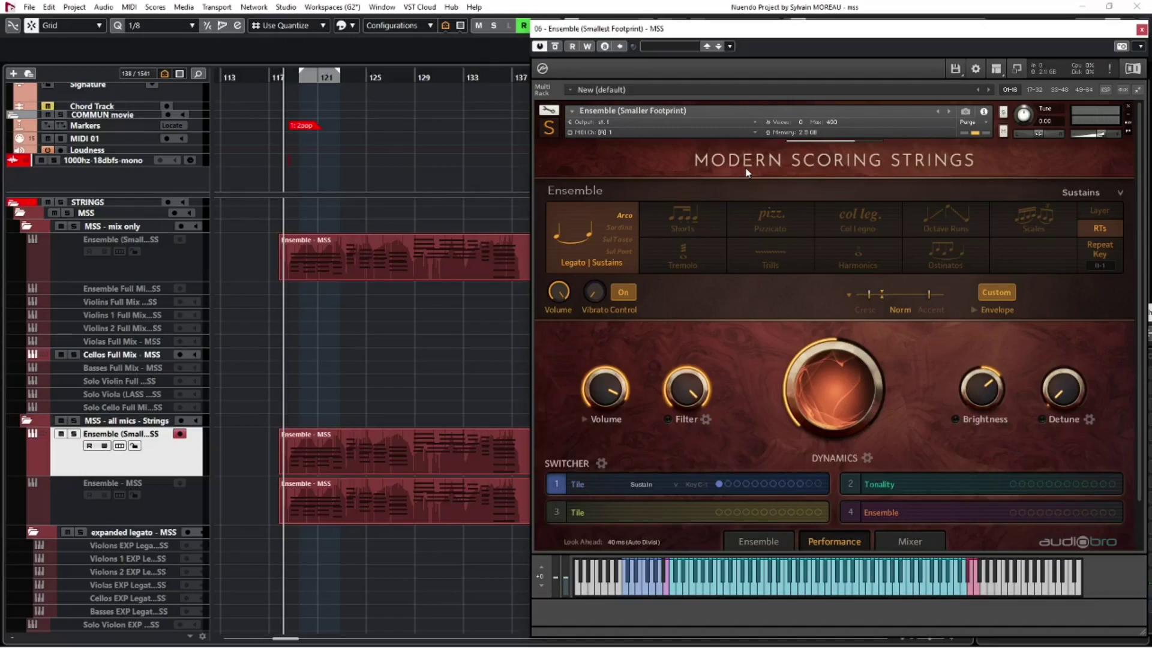
{"action": "left_click", "coordinate": [563, 486]}
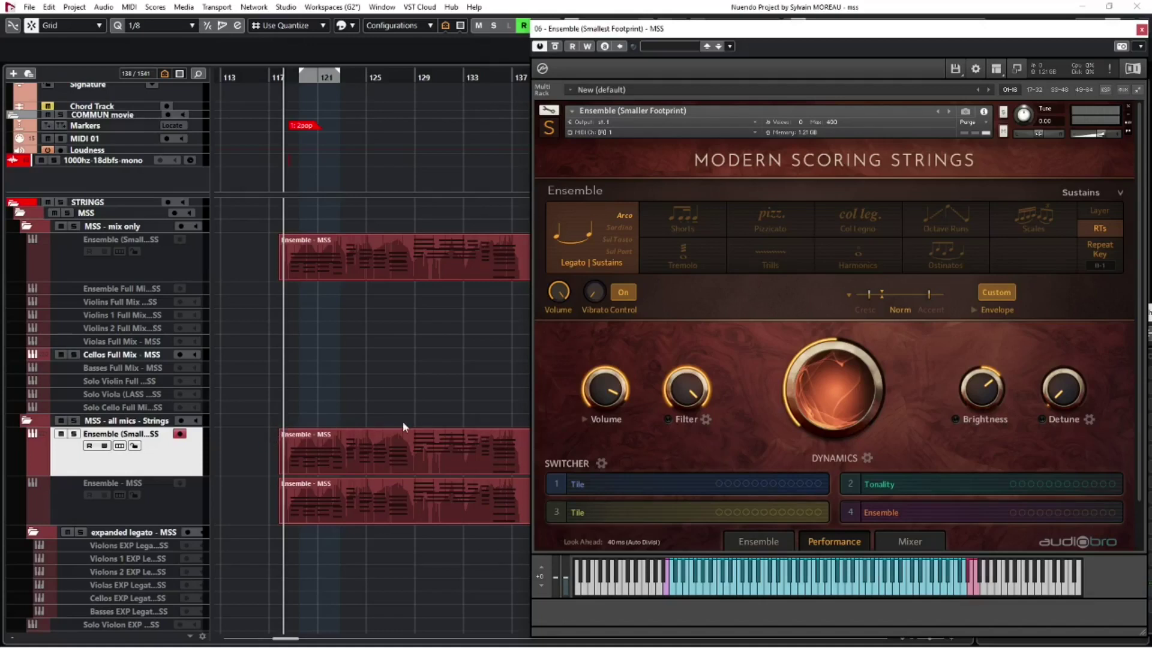
- On the Mixer page, raise the Close mic to -5.6 dB during playback
{"action": "left_click", "coordinate": [909, 542]}
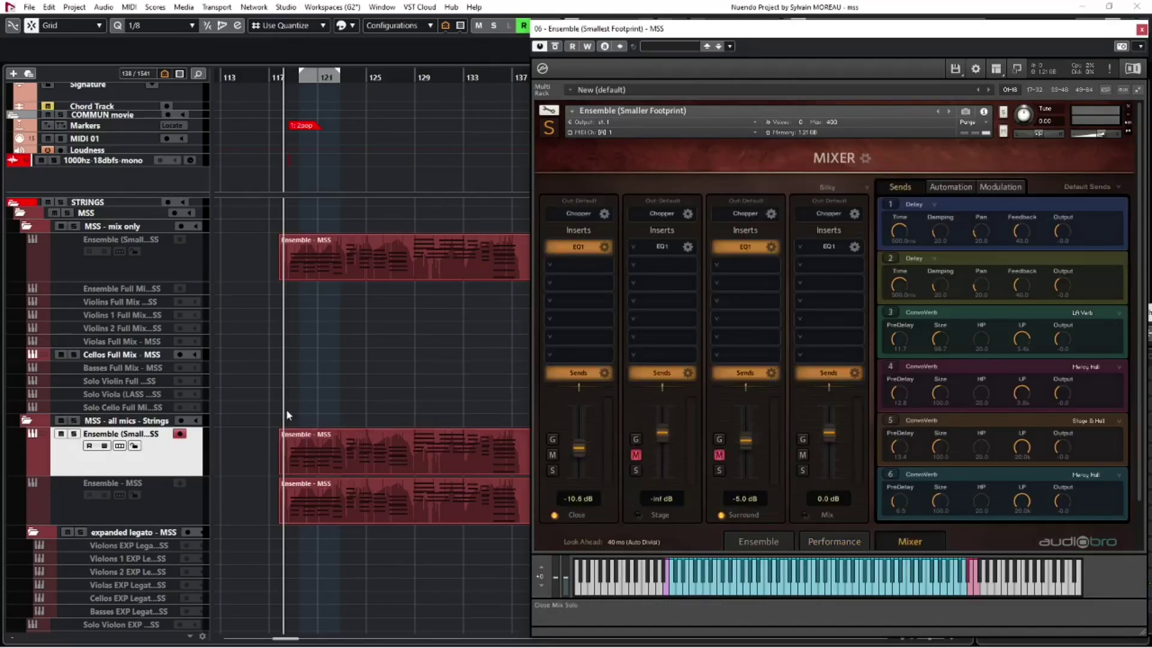
{"action": "left_click", "coordinate": [411, 416]}
{"action": "key", "text": "space"}
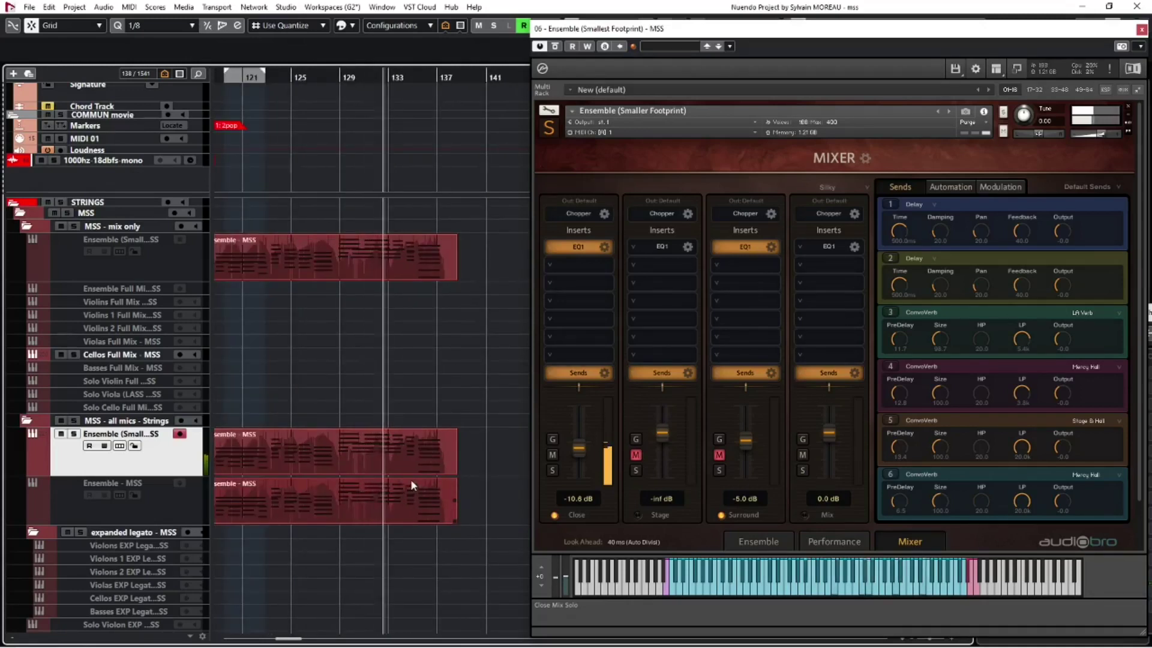
{"action": "left_click_drag", "start_coordinate": [577, 456], "coordinate": [578, 444]}
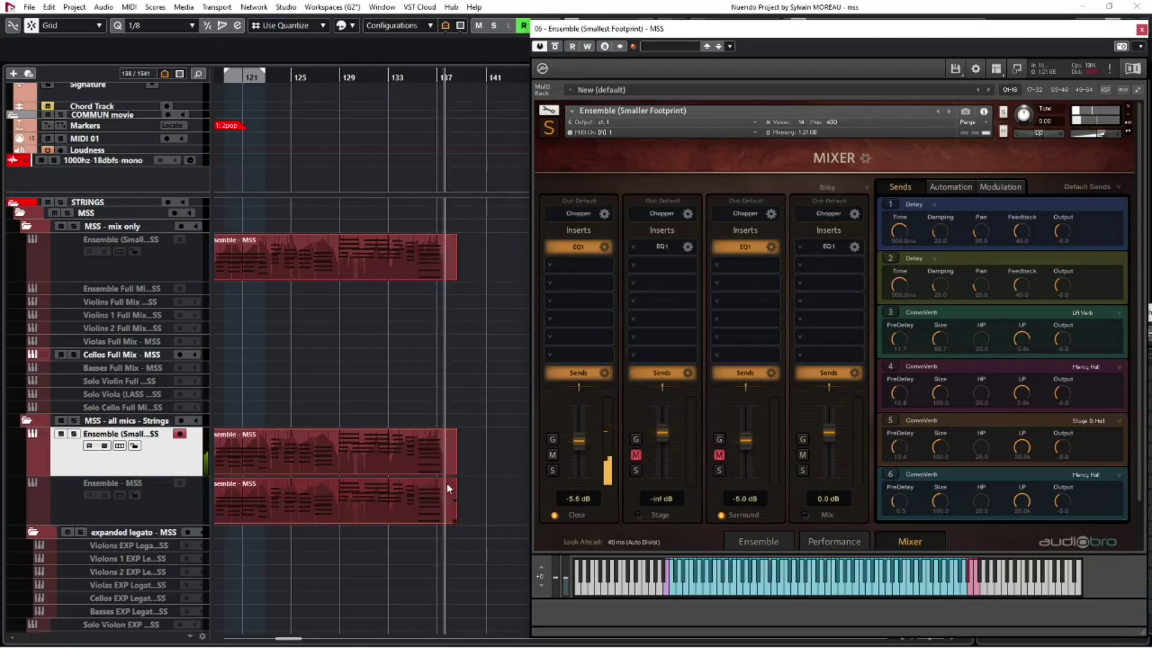
{"action": "key", "text": "space"}
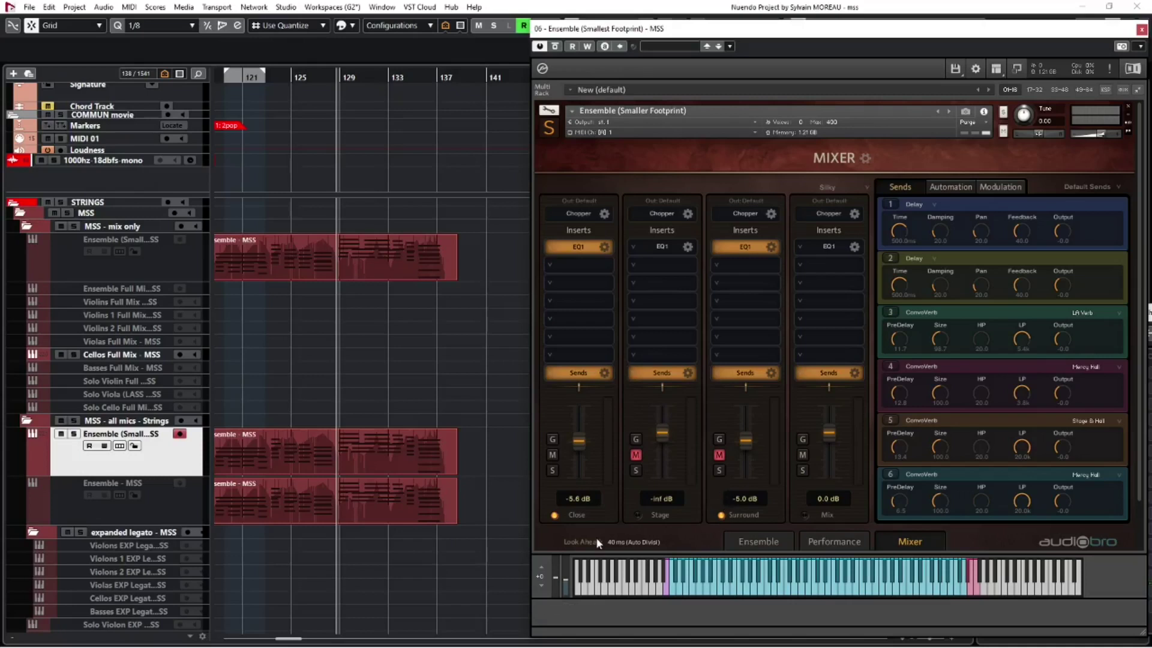
- Unmute Surround and mute Close, then audition the Surround mics back to bar 129
{"action": "left_click", "coordinate": [719, 455]}
{"action": "left_click", "coordinate": [552, 455]}
{"action": "key", "text": "space"}
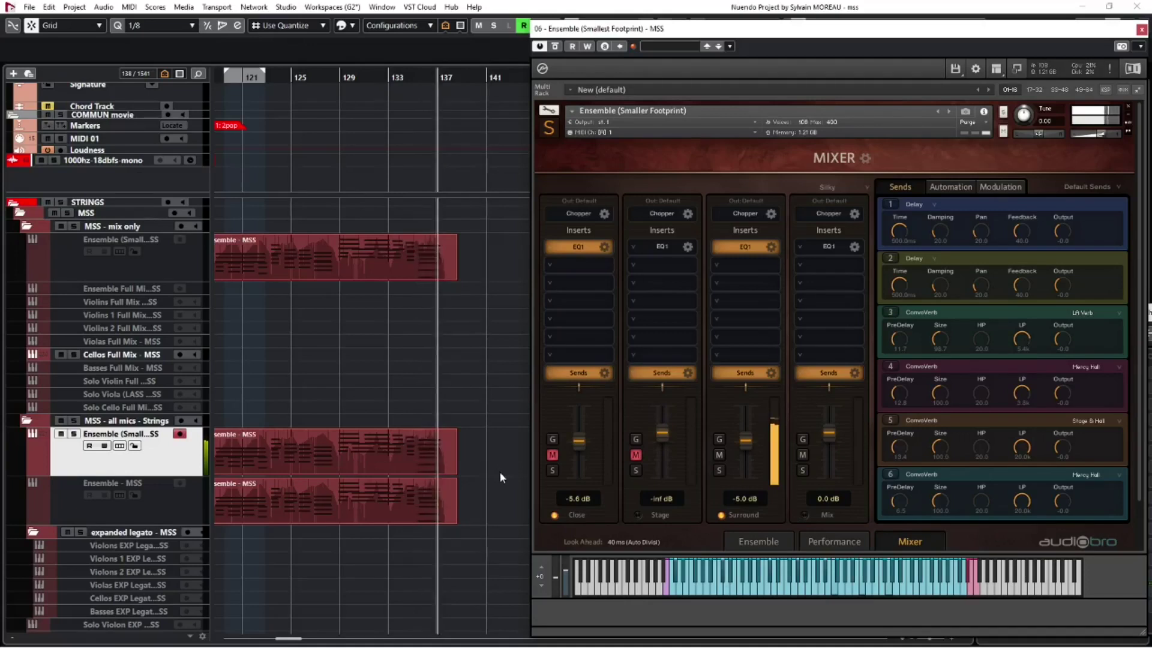
{"action": "key", "text": "space"}
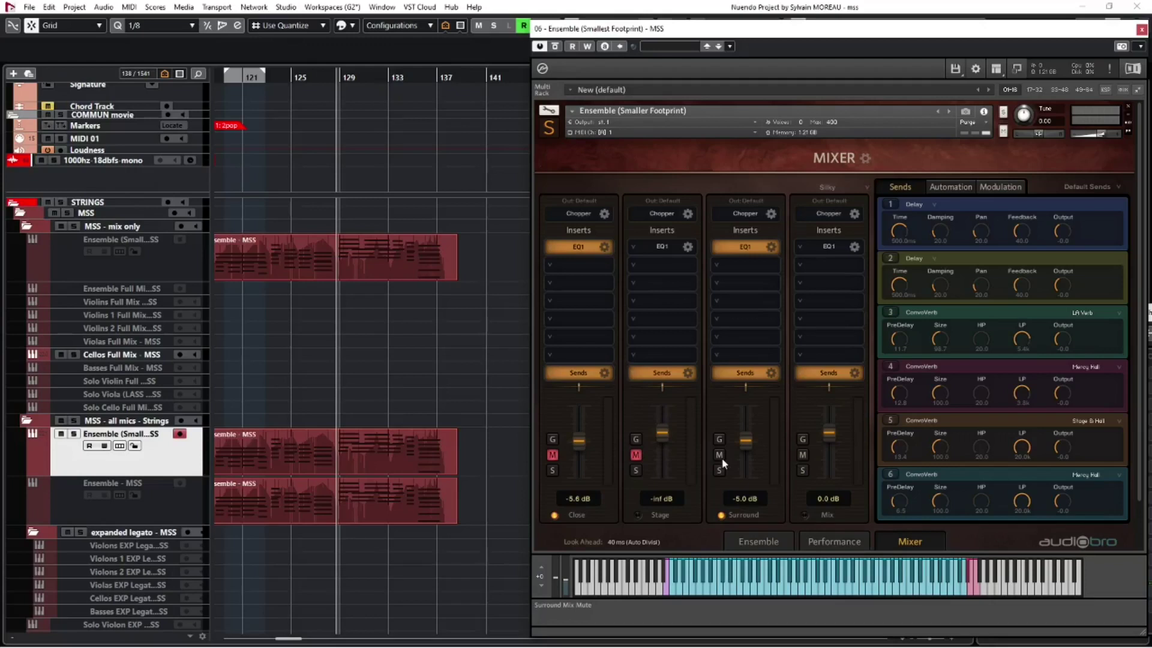
- Load the Stage mic, raise it to -3.1 dB and enable its EQ1 insert, keeping Close muted
{"action": "left_click", "coordinate": [638, 516]}
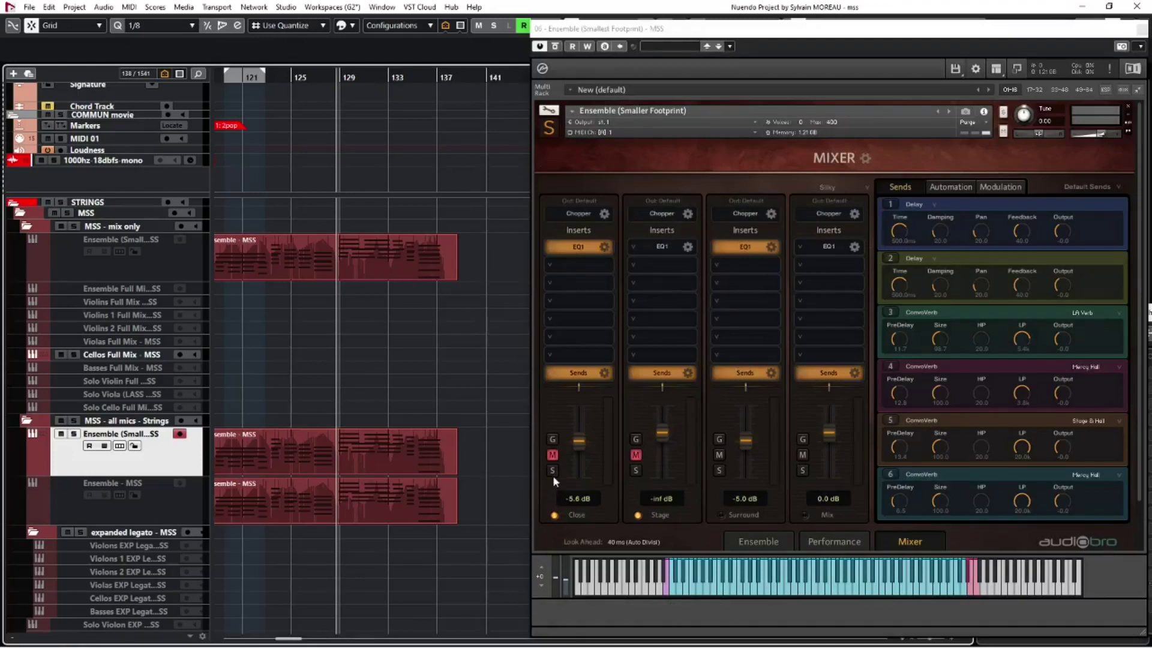
{"action": "left_click", "coordinate": [551, 455]}
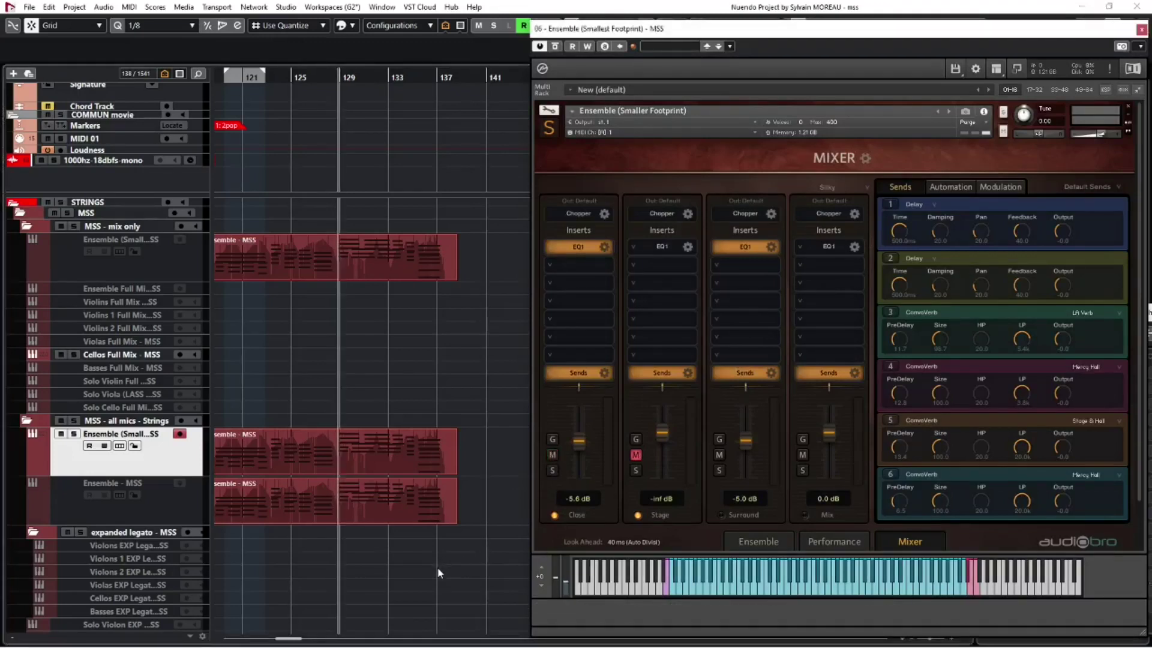
{"action": "left_click", "coordinate": [552, 454]}
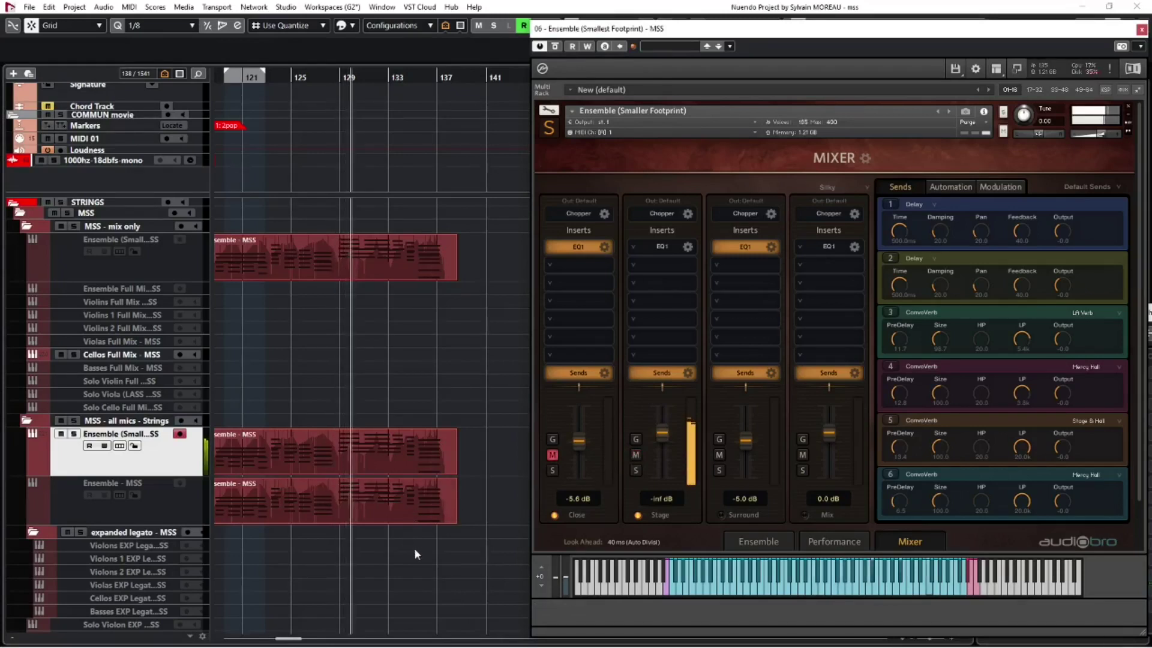
{"action": "left_click_drag", "start_coordinate": [662, 435], "coordinate": [662, 440]}
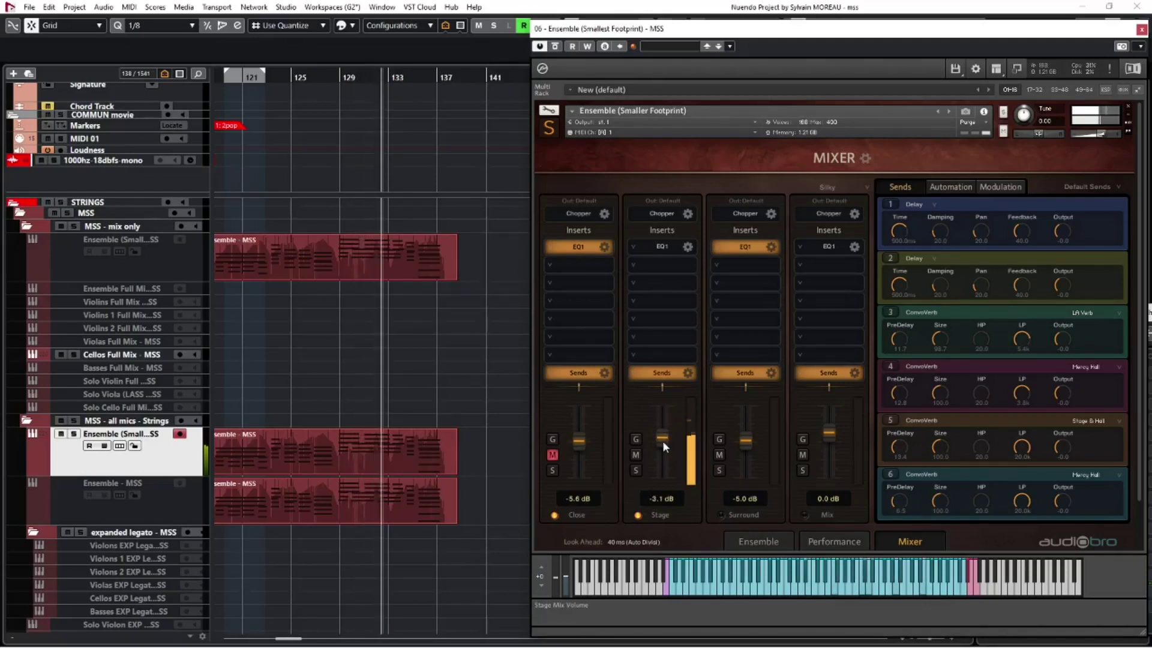
{"action": "left_click", "coordinate": [666, 249]}
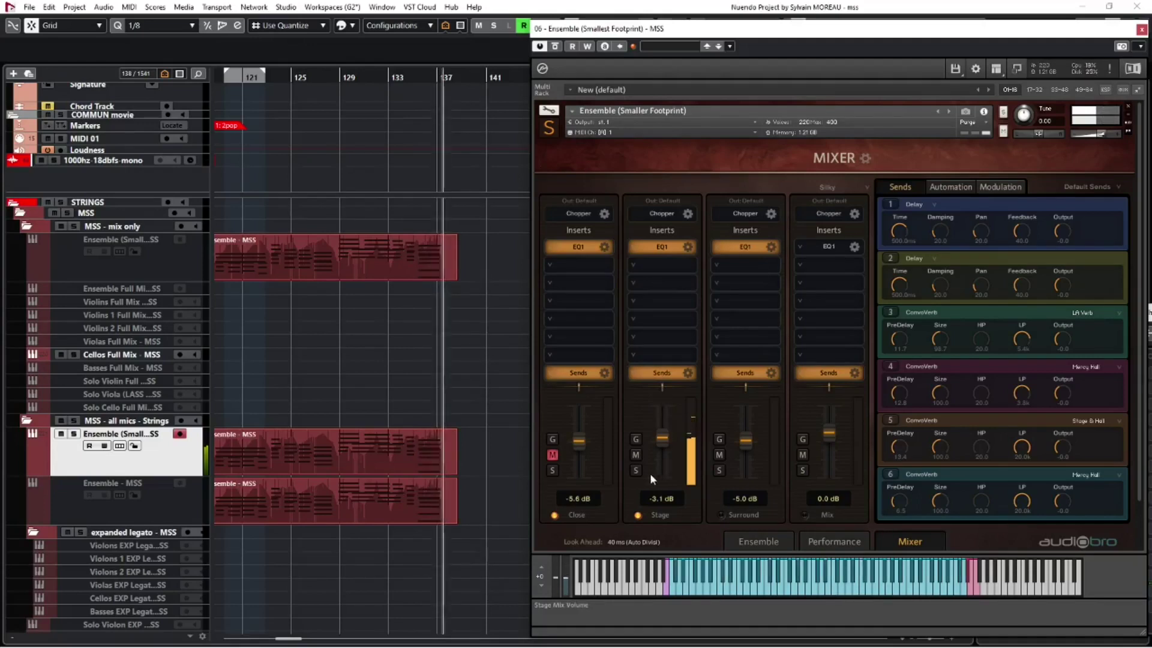
{"action": "key", "text": "space"}
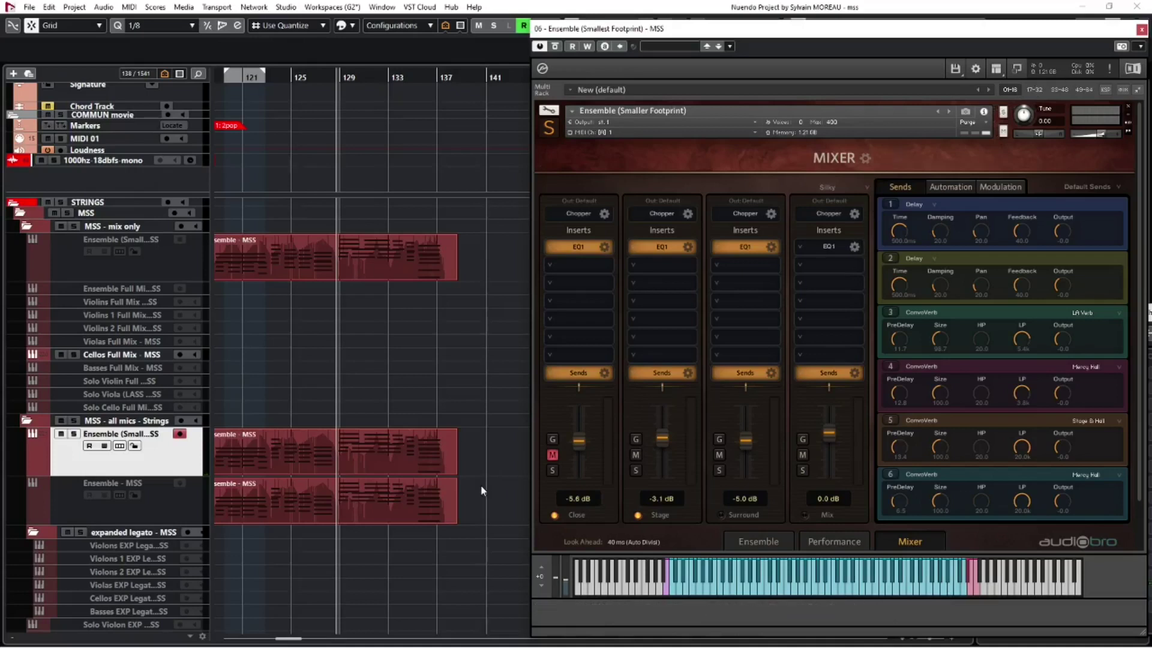
{"action": "left_click", "coordinate": [688, 247]}
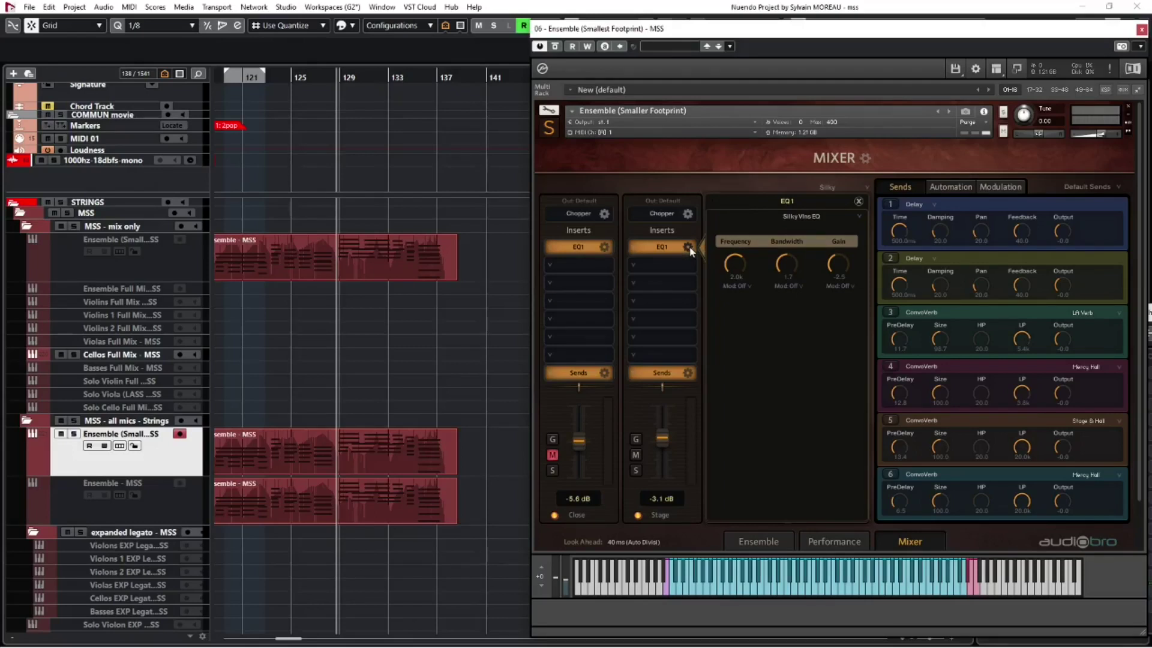
{"action": "left_click", "coordinate": [858, 201]}
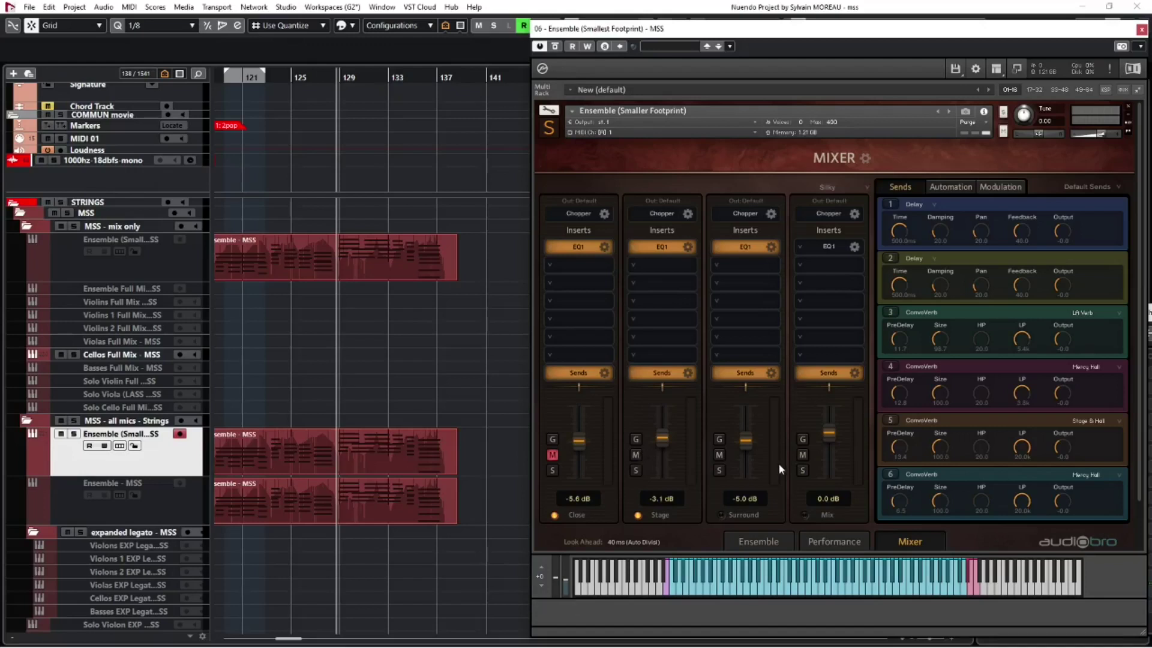
- Select the LASS full leg track, closing Modern Scoring Strings and showing the six-instrument rack
{"action": "scroll", "coordinate": [279, 407], "scroll_direction": "down", "scroll_amount": 15}
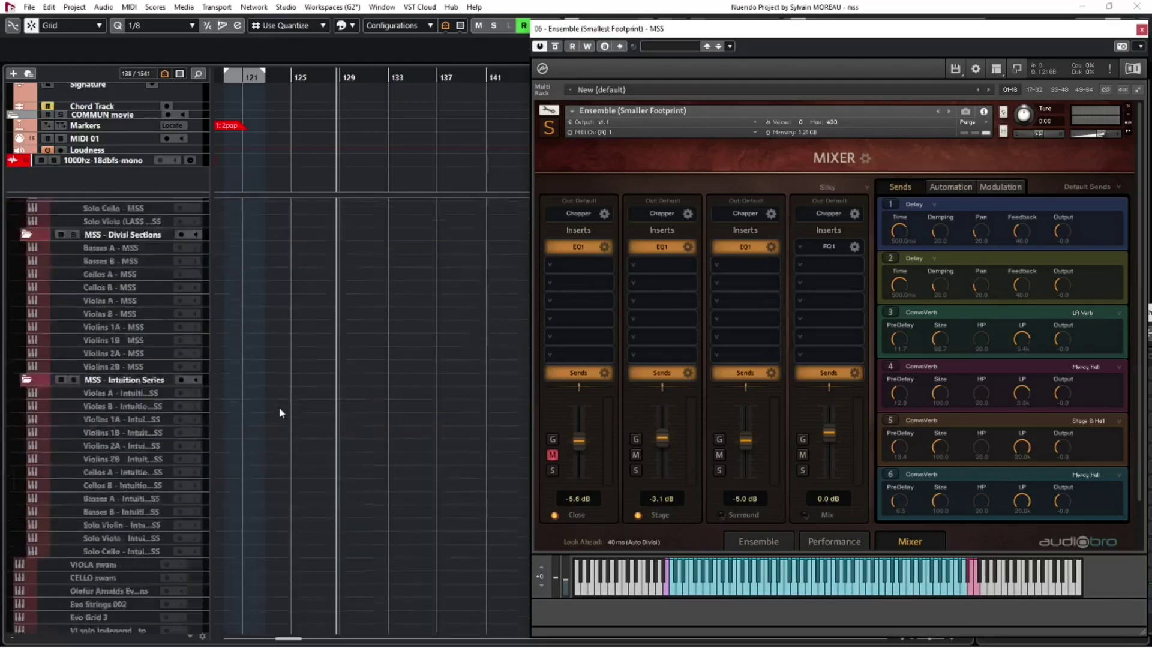
{"action": "right_click", "coordinate": [160, 500]}
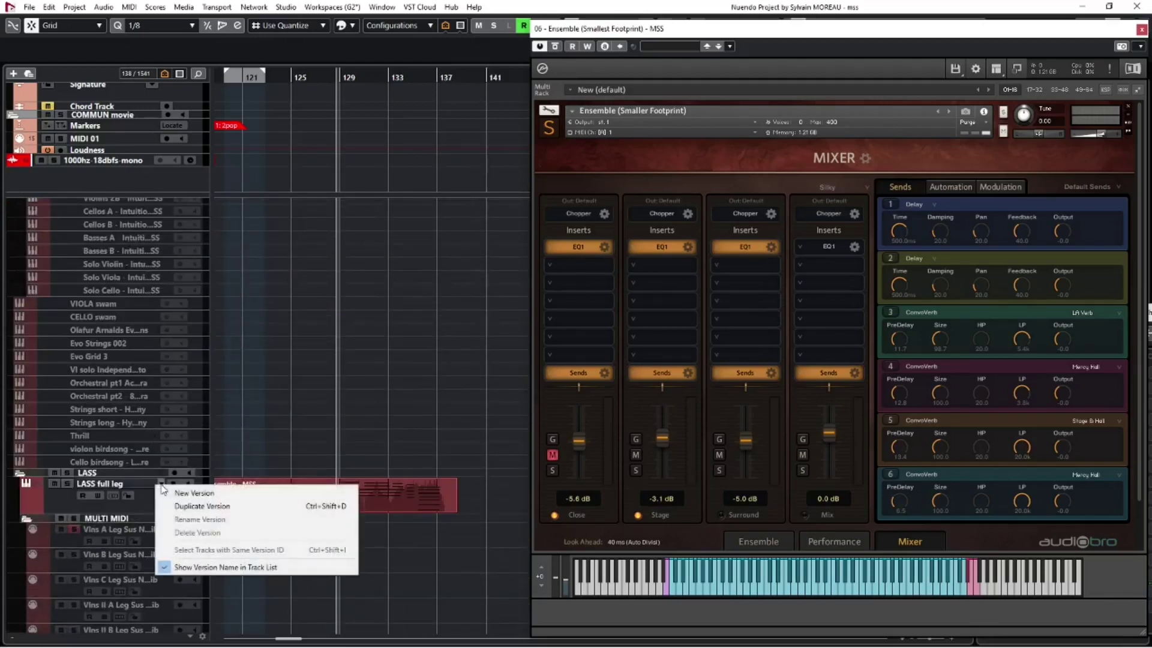
{"action": "left_click", "coordinate": [148, 513]}
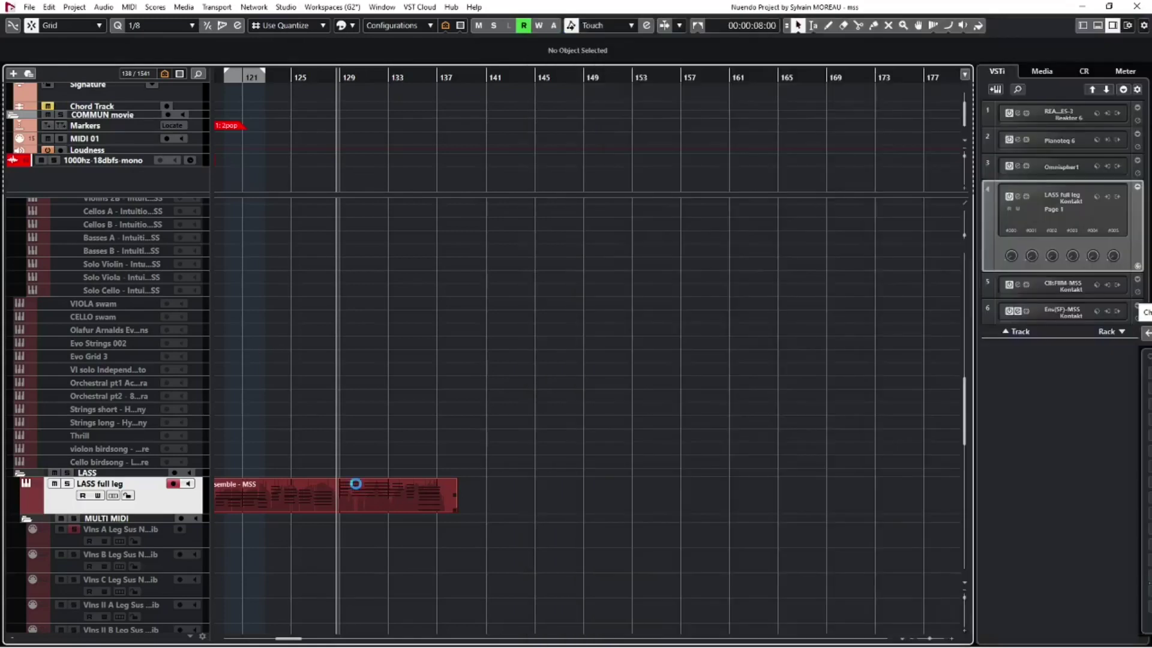
- Solo the LASS full leg track and play it from the Ensemble - MSS event start
{"action": "scroll", "coordinate": [360, 489], "scroll_direction": "left", "scroll_amount": 5}
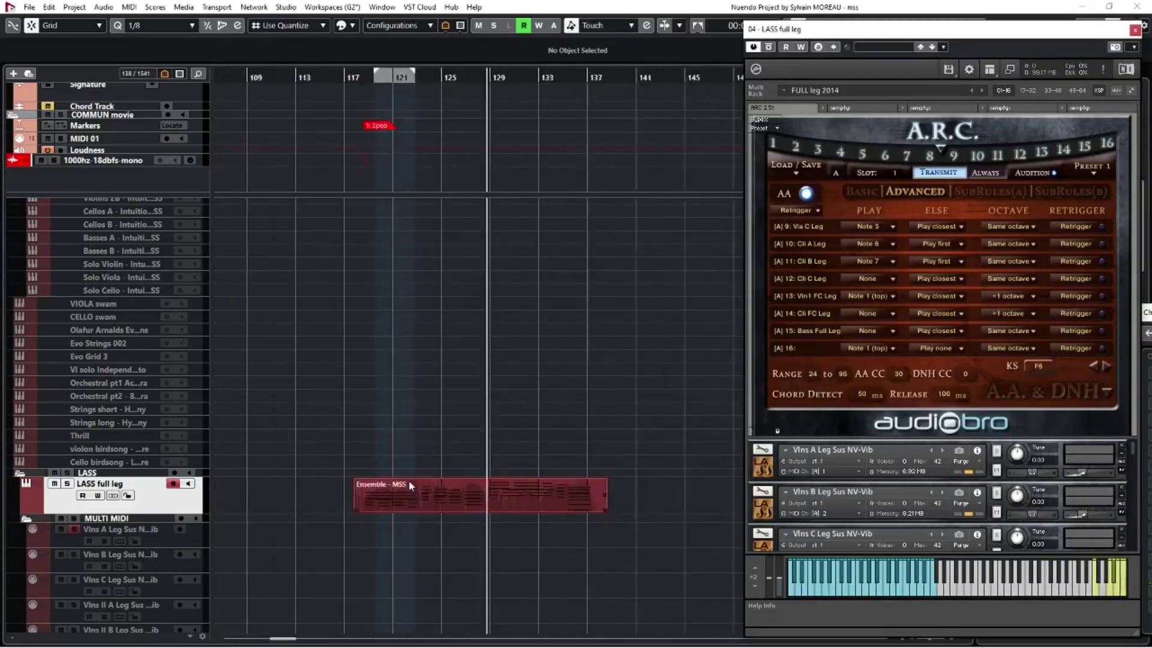
{"action": "scroll", "coordinate": [407, 485], "scroll_direction": "right", "scroll_amount": 3}
{"action": "left_click", "coordinate": [287, 467]}
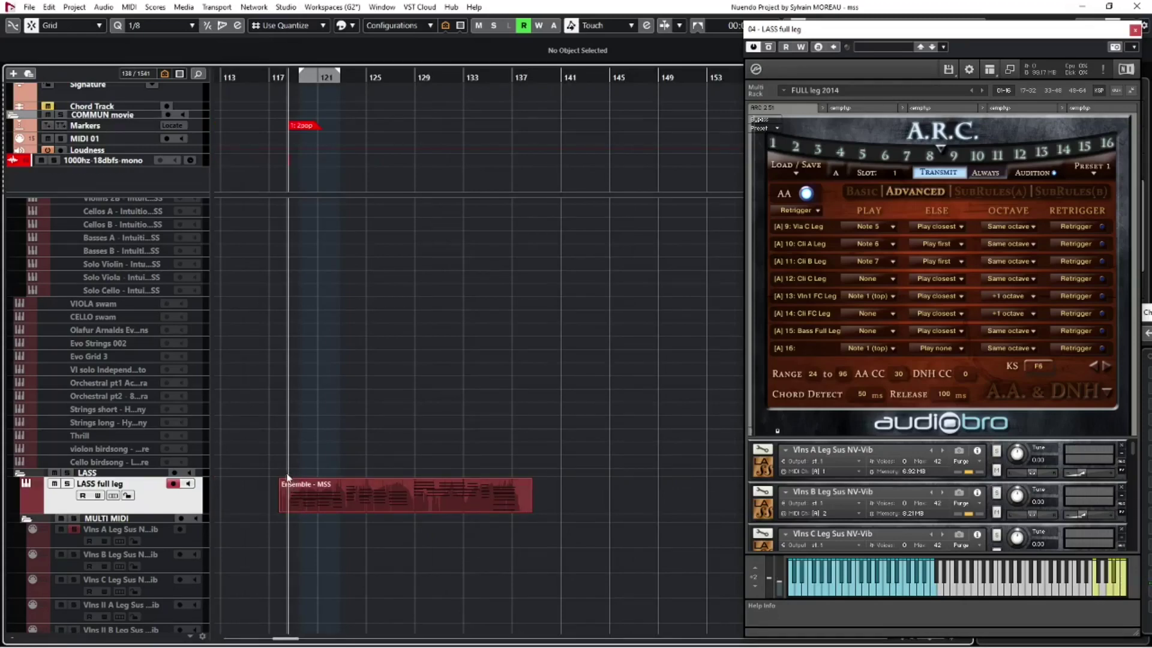
{"action": "left_click", "coordinate": [288, 491]}
{"action": "key", "text": "s"}
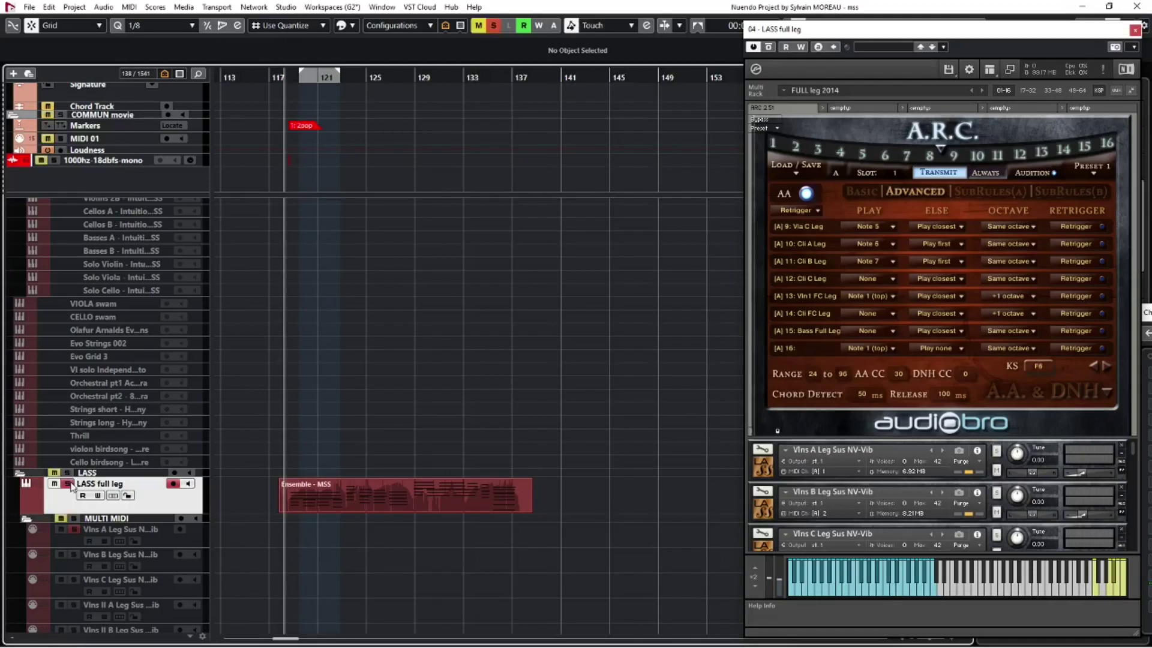
{"action": "key", "text": "space"}
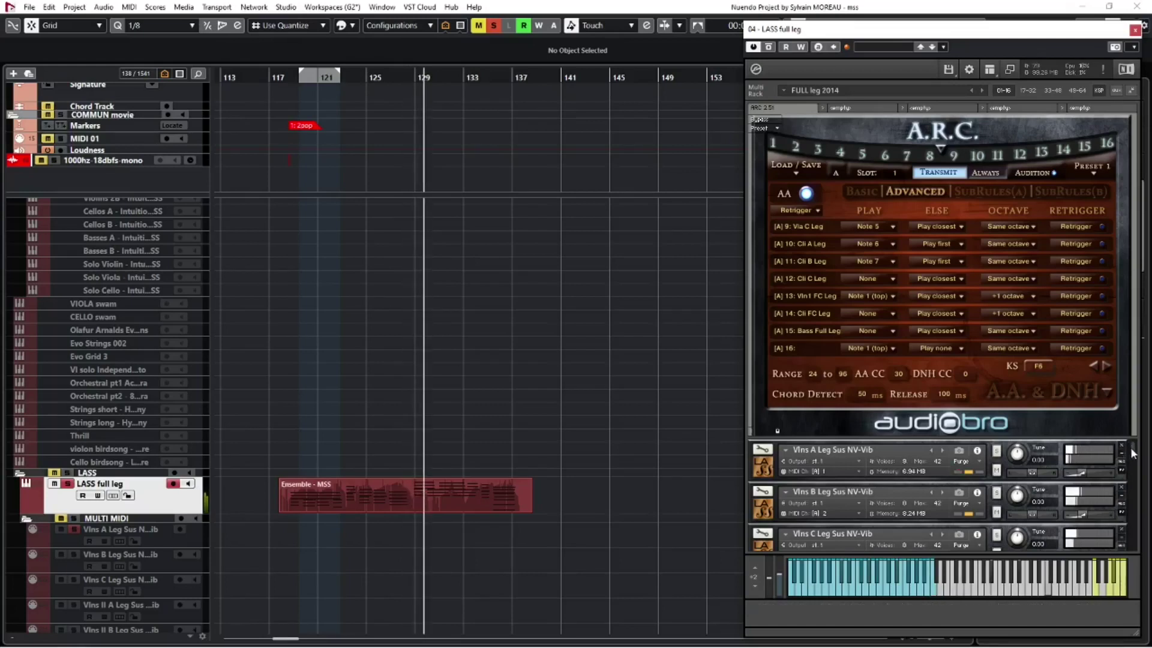
- Hide the ARC script to list all LASS instruments, and stop playback at the event start
{"action": "left_click", "coordinate": [1100, 89]}
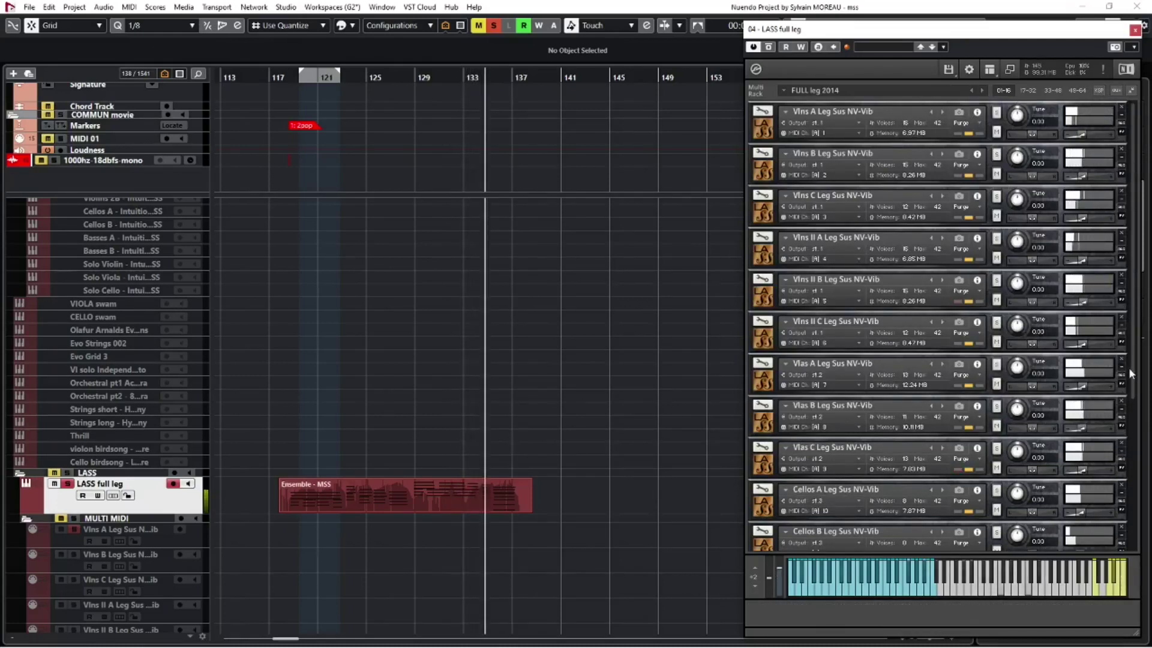
{"action": "left_click_drag", "start_coordinate": [1133, 376], "coordinate": [1131, 321]}
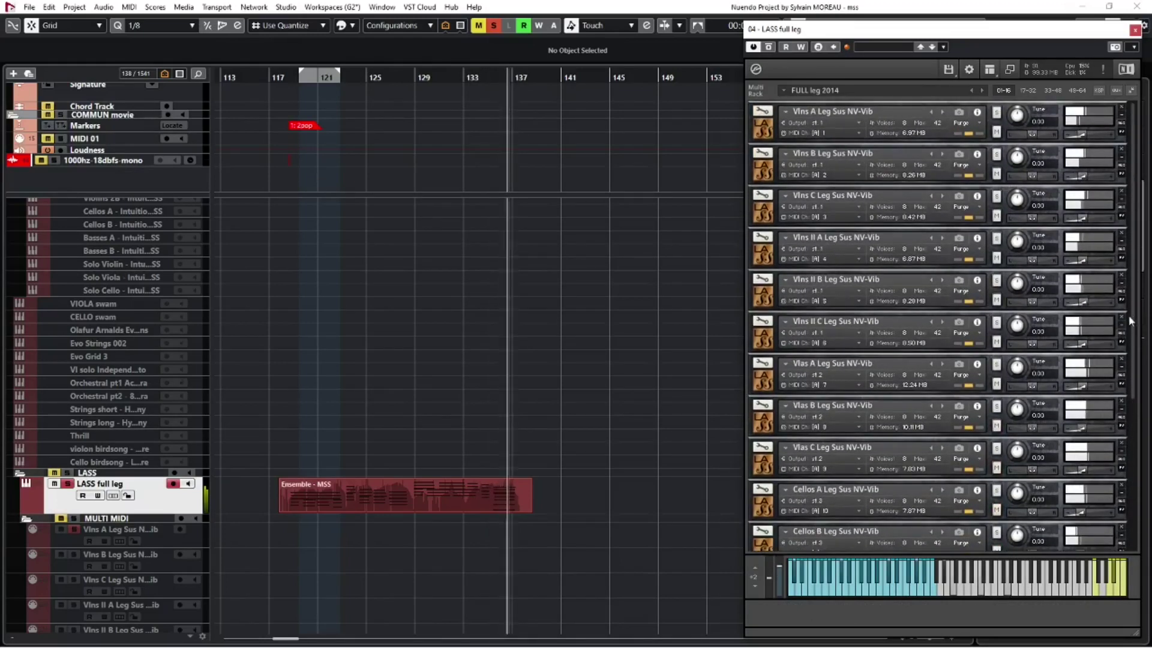
{"action": "left_click", "coordinate": [283, 518]}
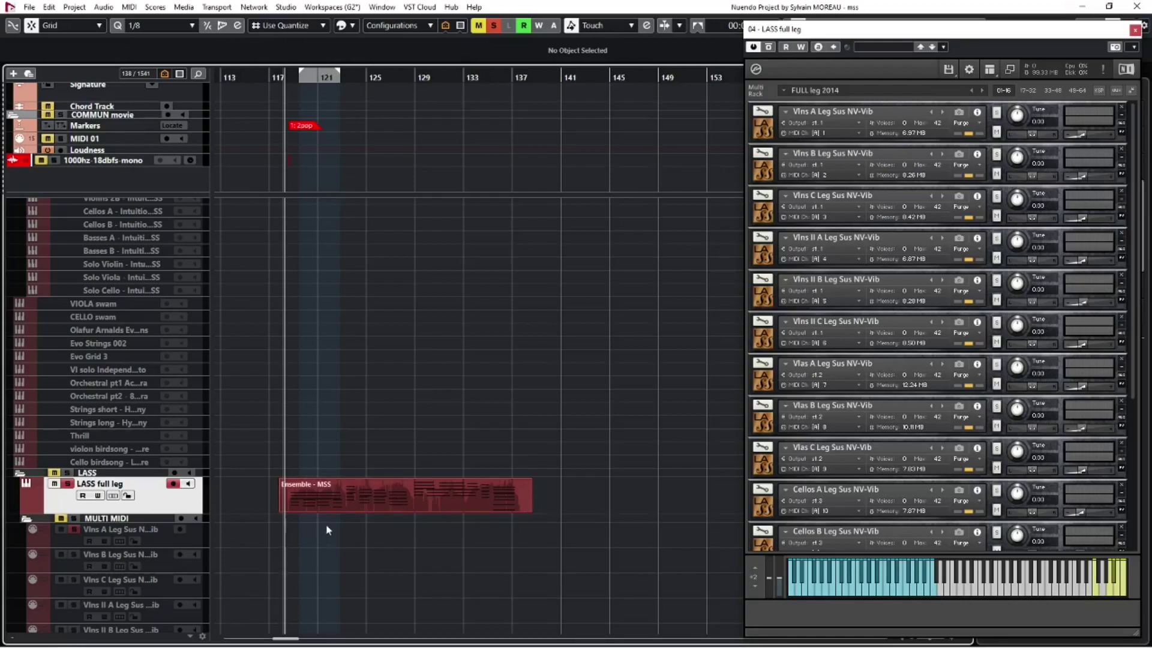
- Open the Vlns A Leg Sus legato options, then select the Modern Scoring Strings ensemble track
{"action": "left_click", "coordinate": [545, 453]}
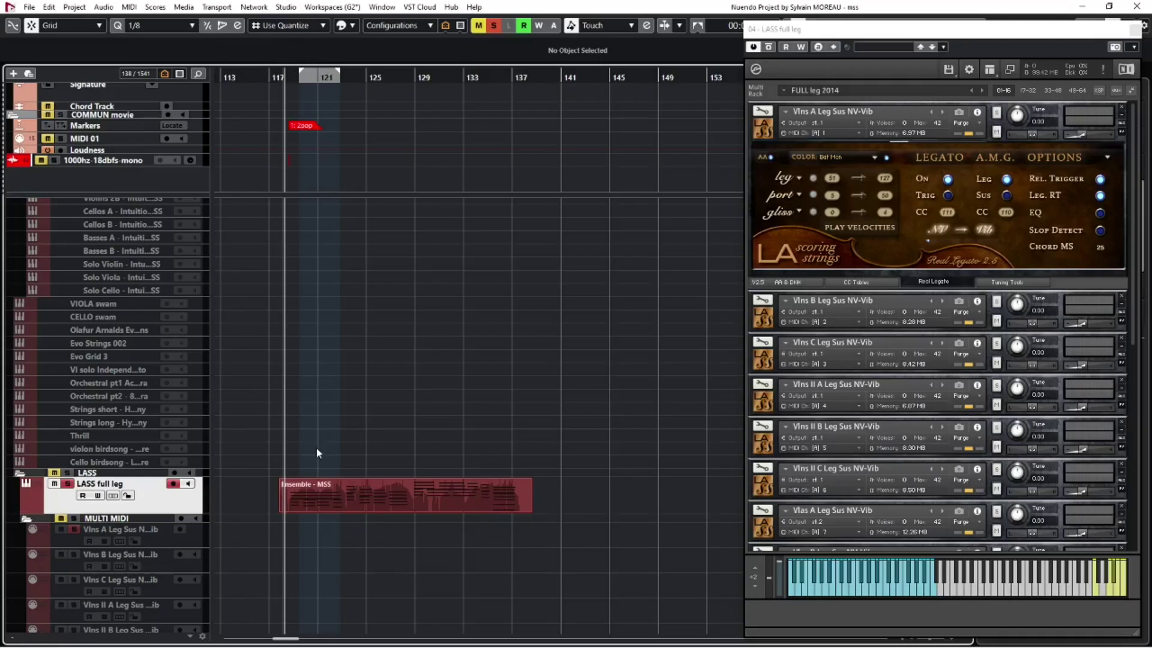
{"action": "scroll", "coordinate": [317, 453], "scroll_direction": "up", "scroll_amount": 10}
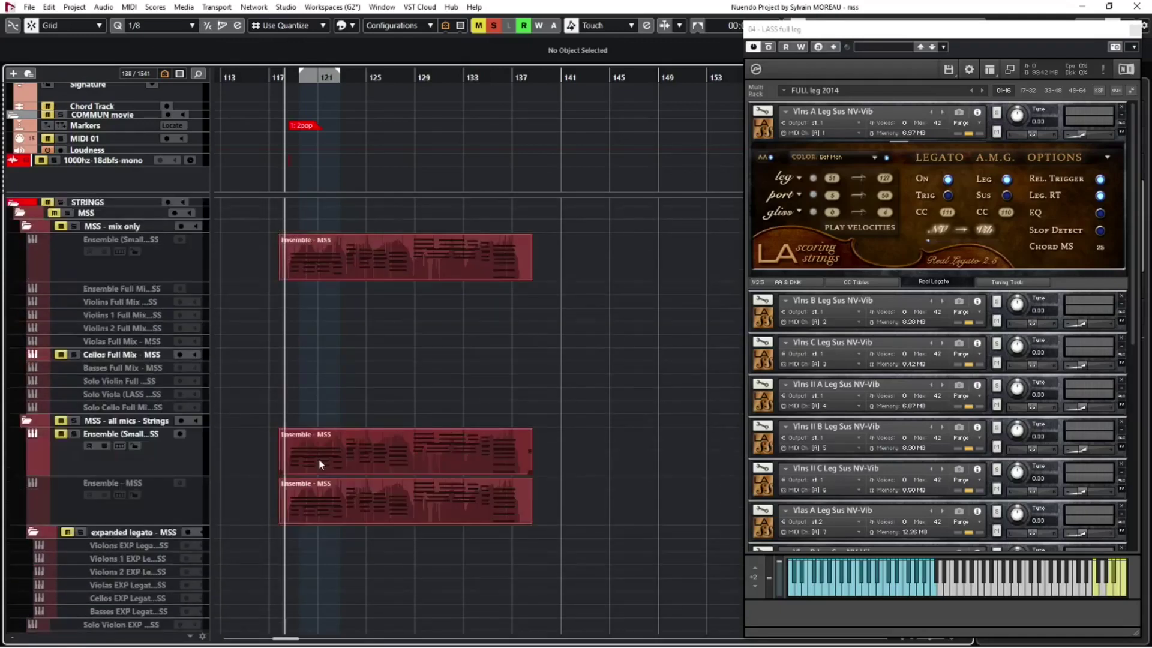
{"action": "left_click", "coordinate": [179, 455]}
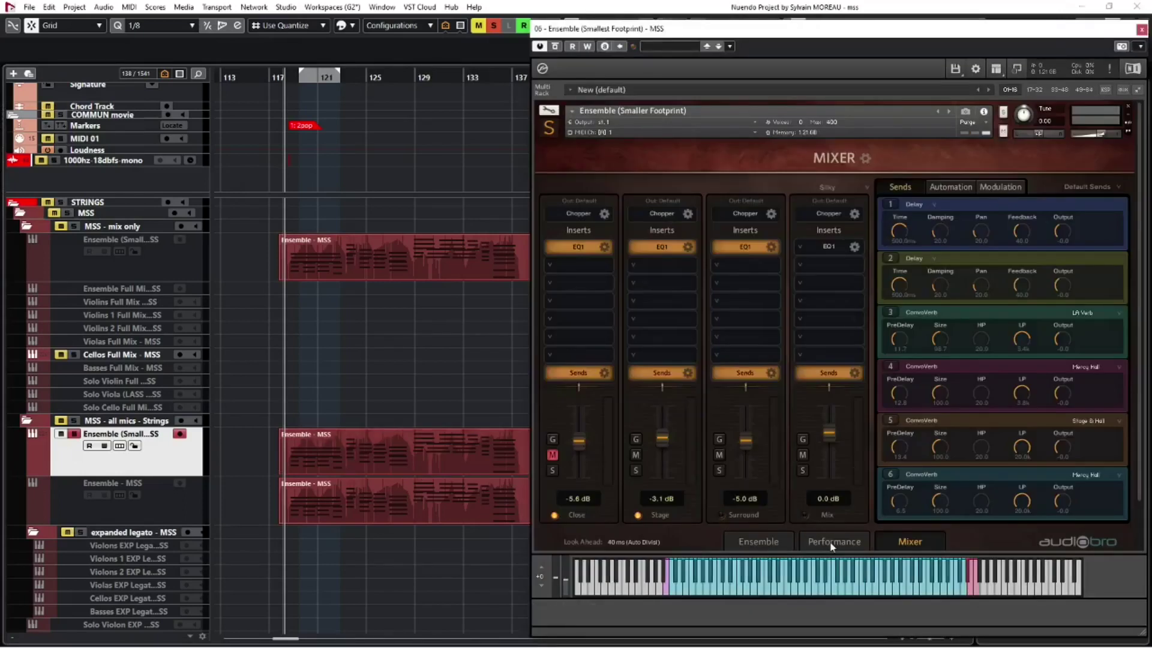
- Show the Modern Scoring Strings Performance page with Legato | Sustains and Vibrato Control on
{"action": "left_click", "coordinate": [832, 542]}
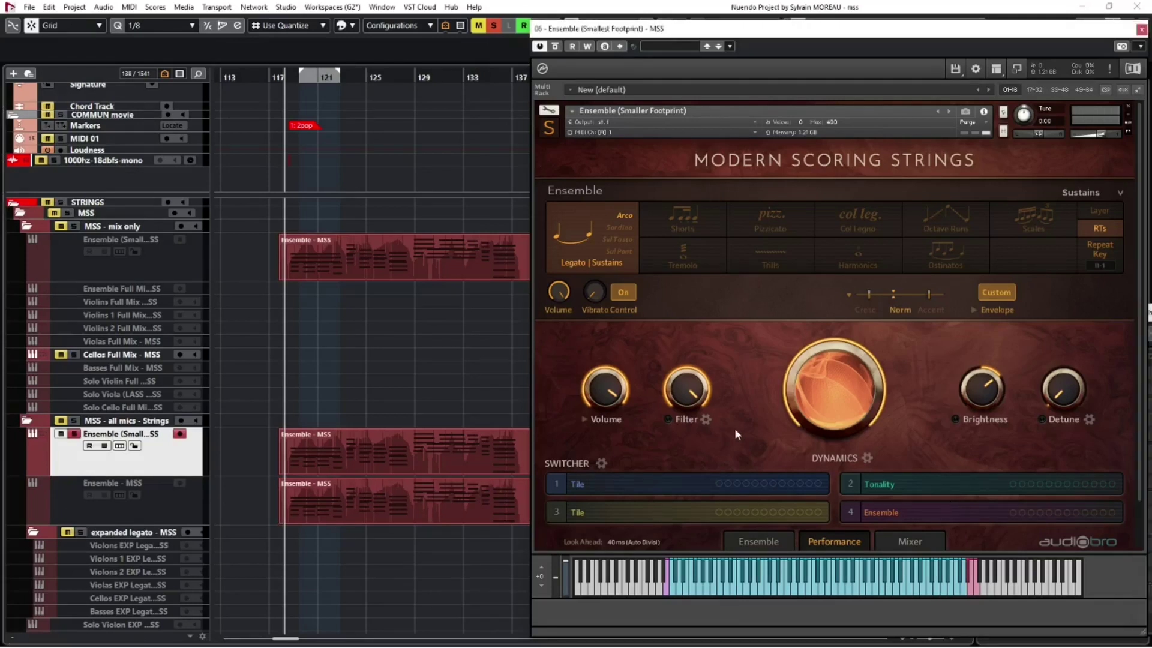
- Show the strings' Mixer page and turn on one of the send effects
{"action": "left_click", "coordinate": [772, 542]}
{"action": "left_click", "coordinate": [902, 541]}
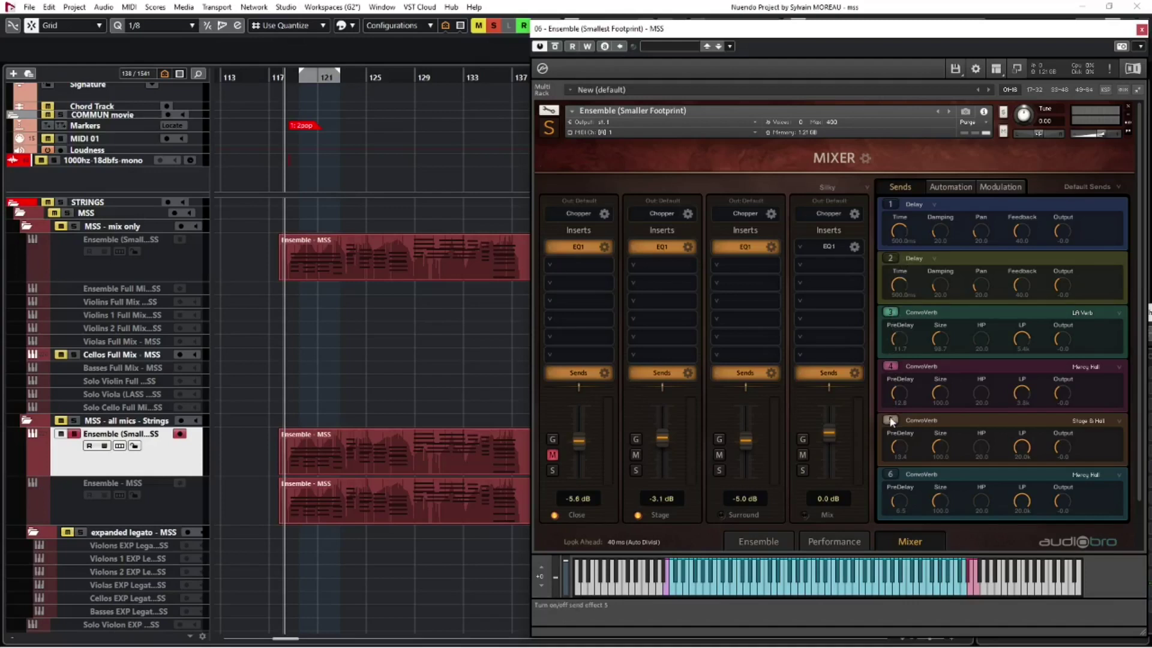
{"action": "left_click", "coordinate": [890, 474]}
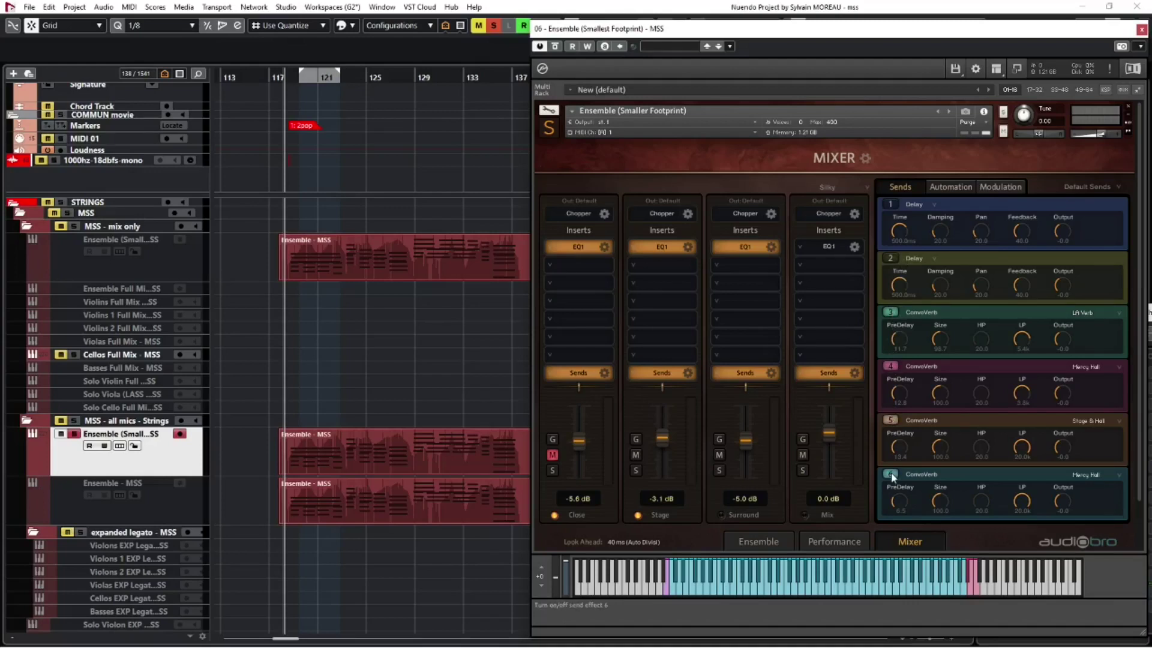
- Browse send 3's reverb presets without changing them, then open the Stage channel's six sends
{"action": "left_click", "coordinate": [1119, 313]}
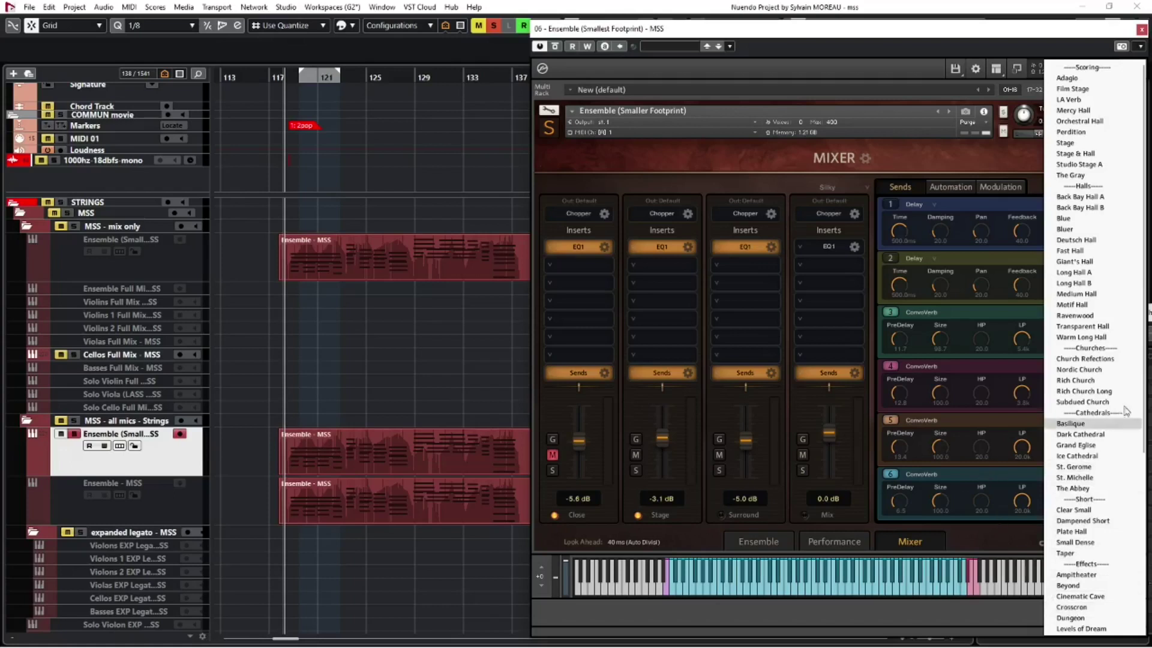
{"action": "left_click", "coordinate": [992, 493]}
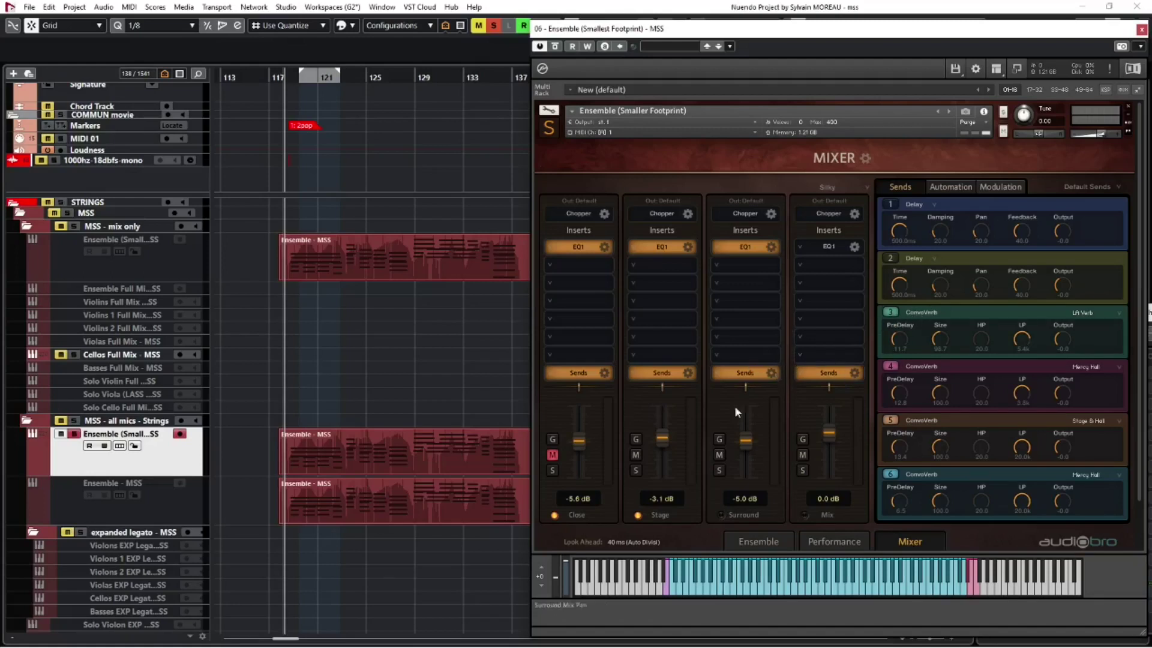
{"action": "left_click", "coordinate": [688, 372]}
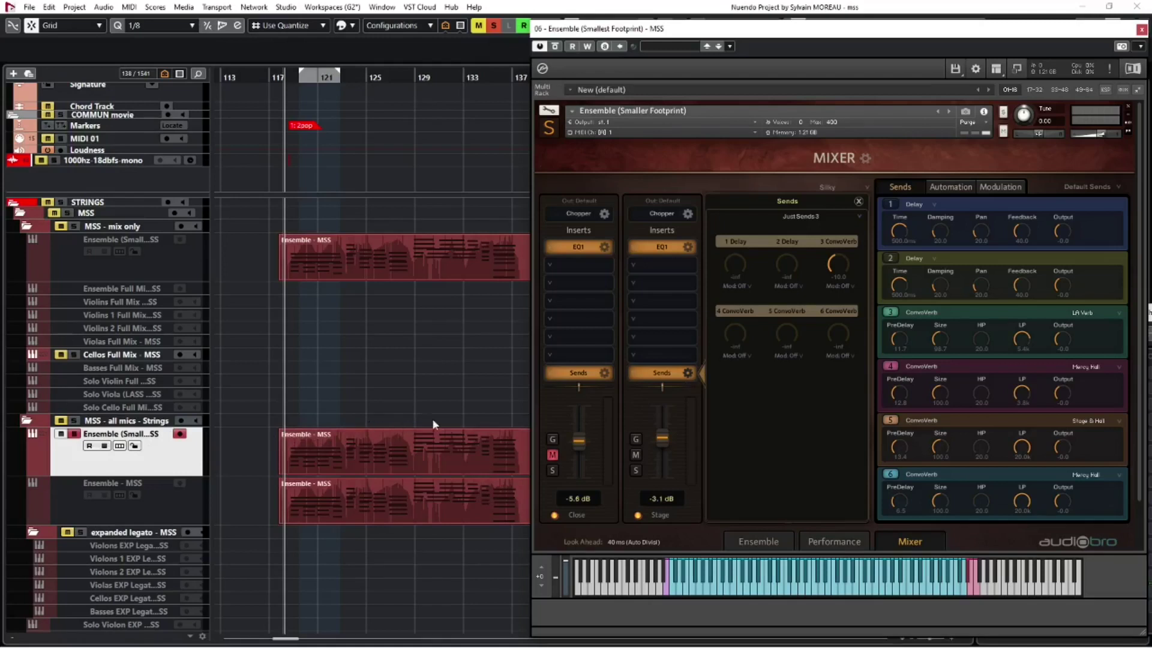
- While the strings play, set the Stage channel to -6.8 dB and raise its send 3 ConvoVerb level
{"action": "key", "text": "space"}
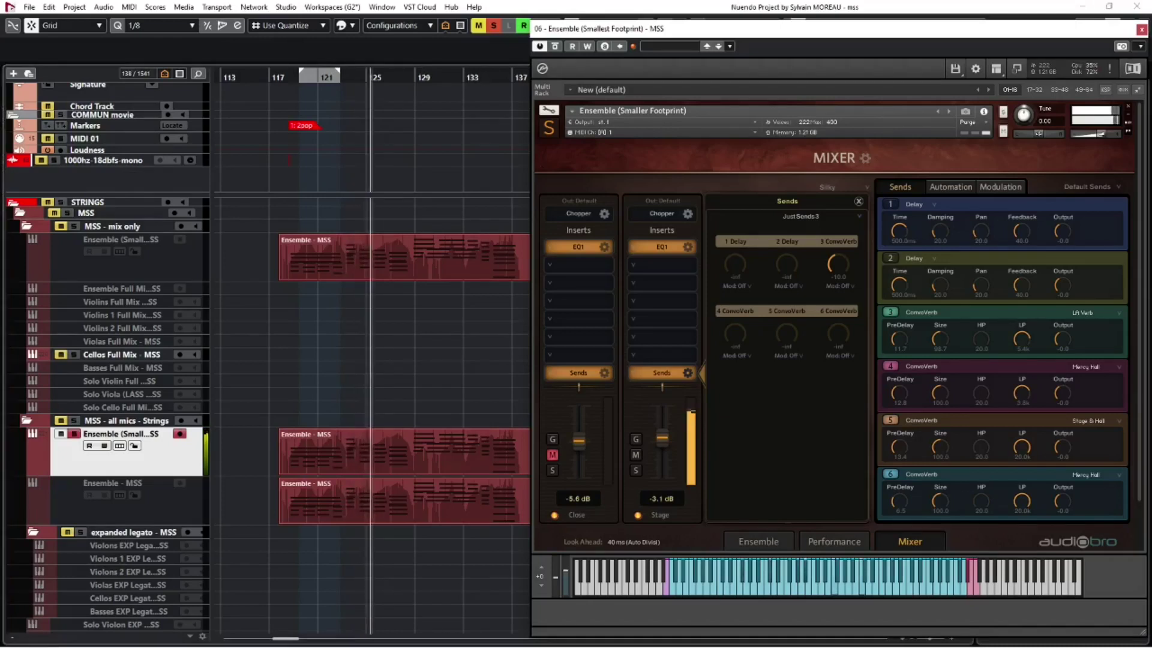
{"action": "scroll", "coordinate": [660, 448], "scroll_direction": "down", "scroll_amount": 3}
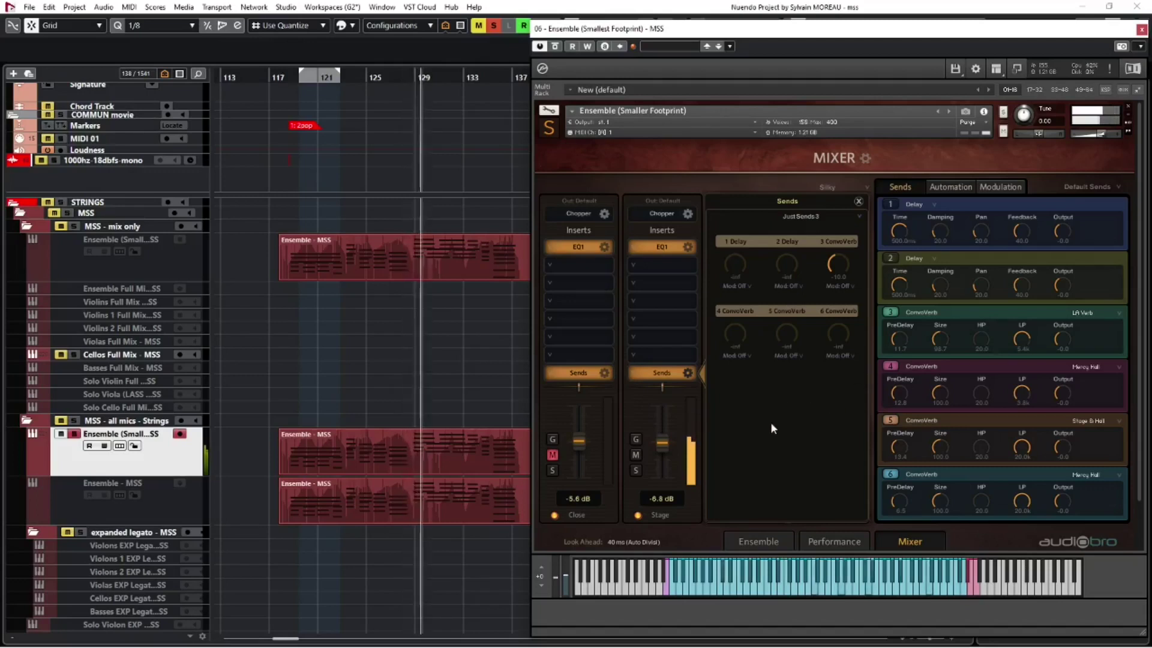
{"action": "left_click_drag", "start_coordinate": [833, 267], "coordinate": [836, 251]}
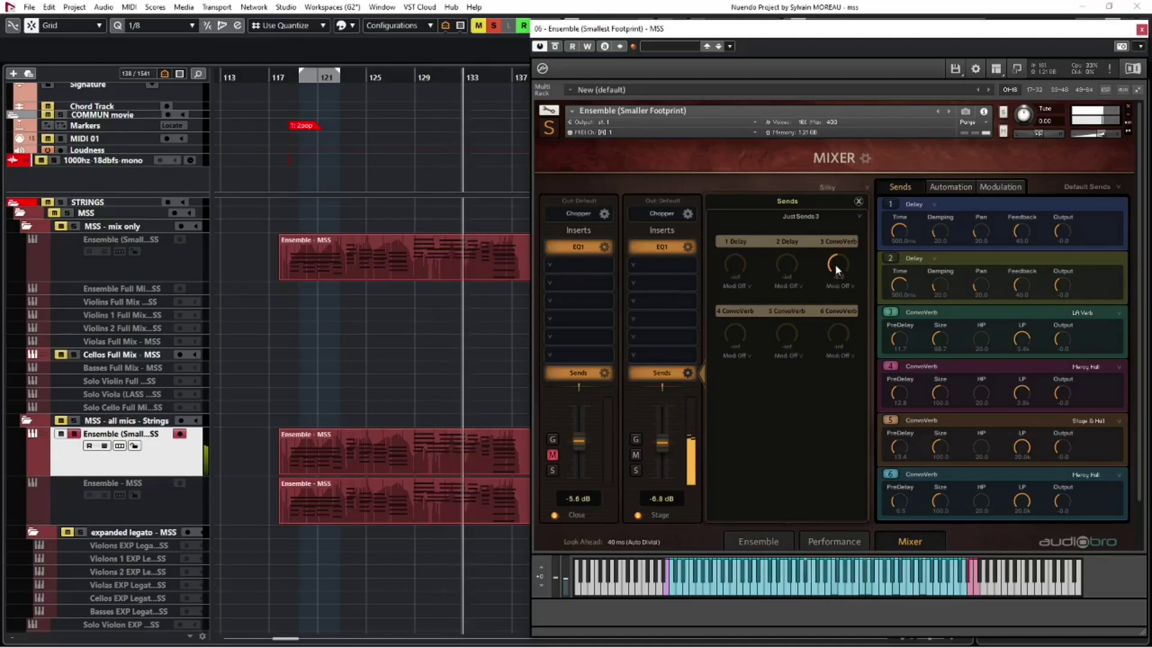
{"action": "scroll", "coordinate": [835, 255], "scroll_direction": "down", "scroll_amount": 1}
{"action": "left_click_drag", "start_coordinate": [836, 255], "coordinate": [838, 240]}
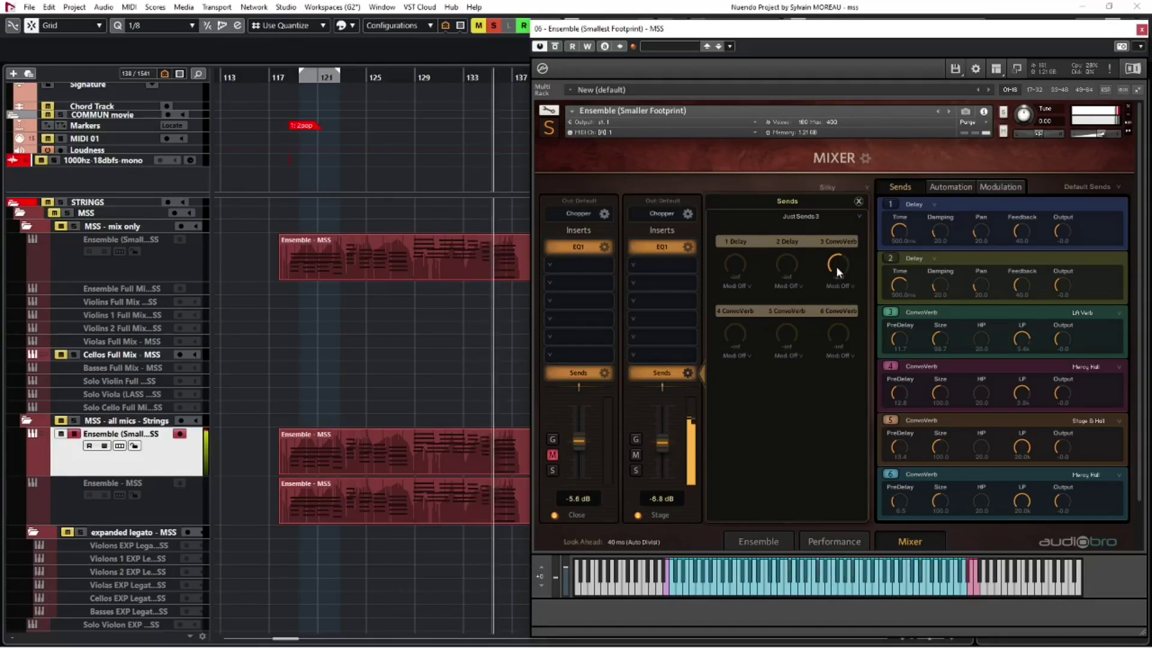
{"action": "key", "text": "space"}
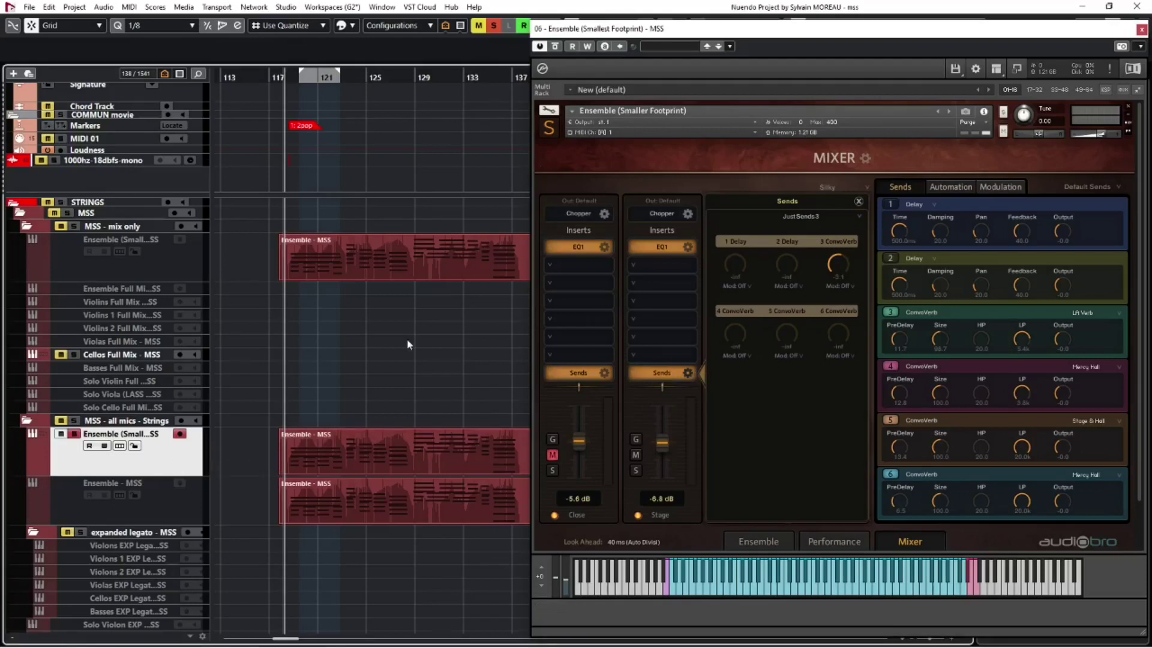
- Open Kontakt's library browser and load Ensemble (Smallest Footprint).nki from Modern Scoring Strings
{"action": "left_click", "coordinate": [1013, 71]}
{"action": "left_click", "coordinate": [1014, 68]}
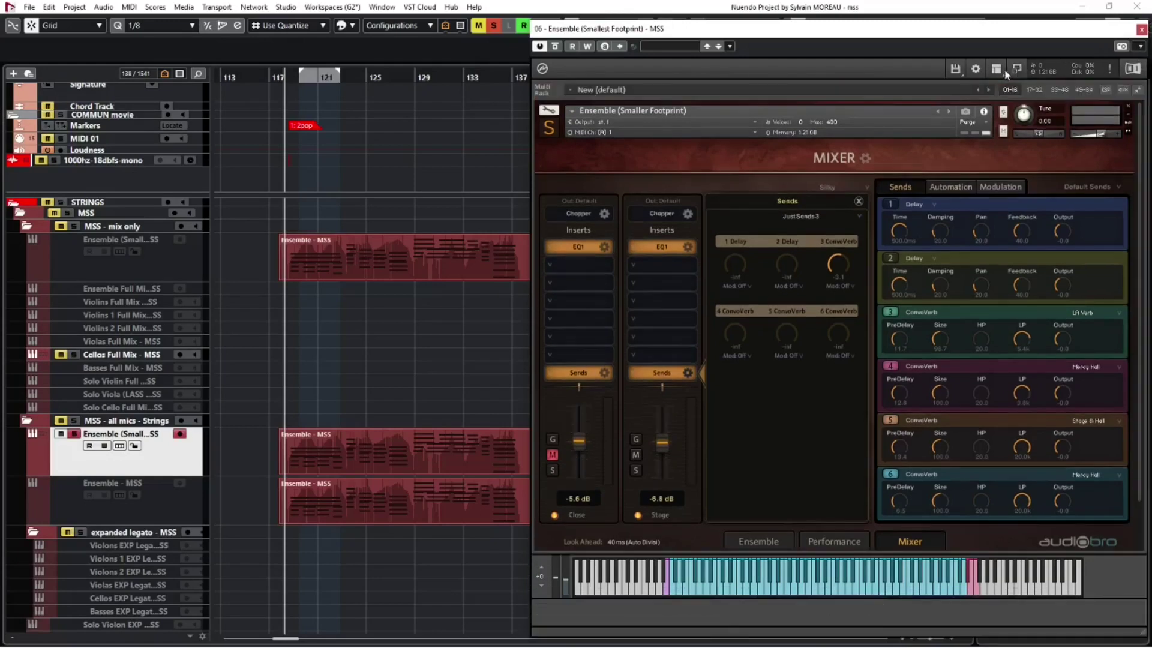
{"action": "left_click", "coordinate": [997, 69]}
{"action": "left_click", "coordinate": [1003, 85]}
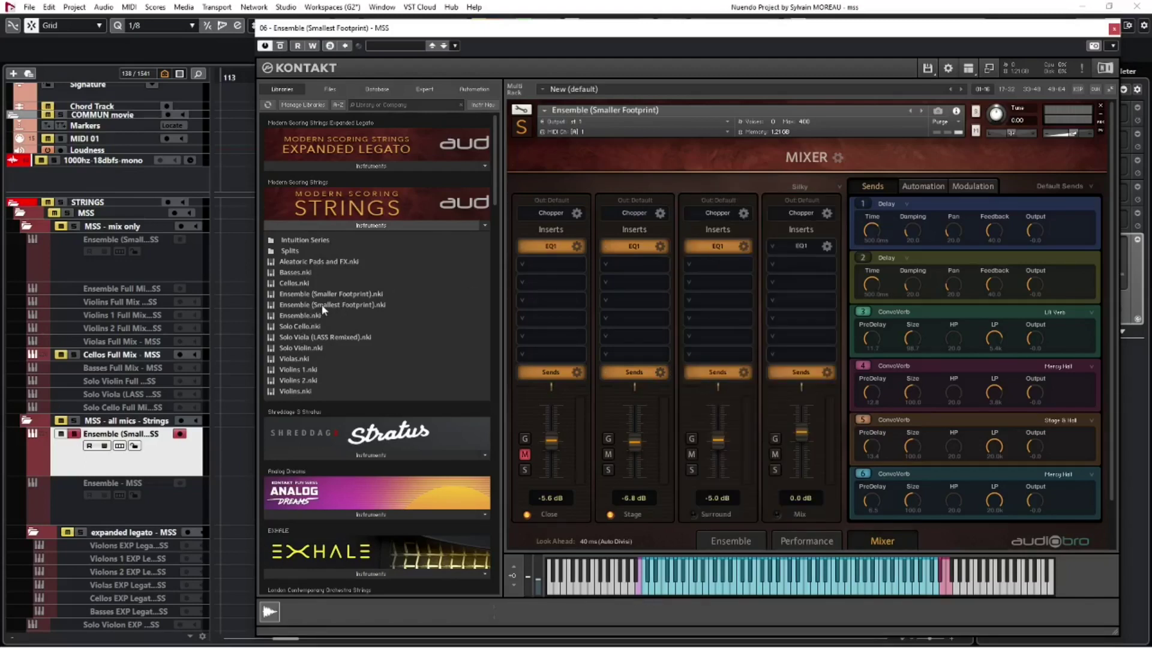
{"action": "left_click", "coordinate": [321, 305]}
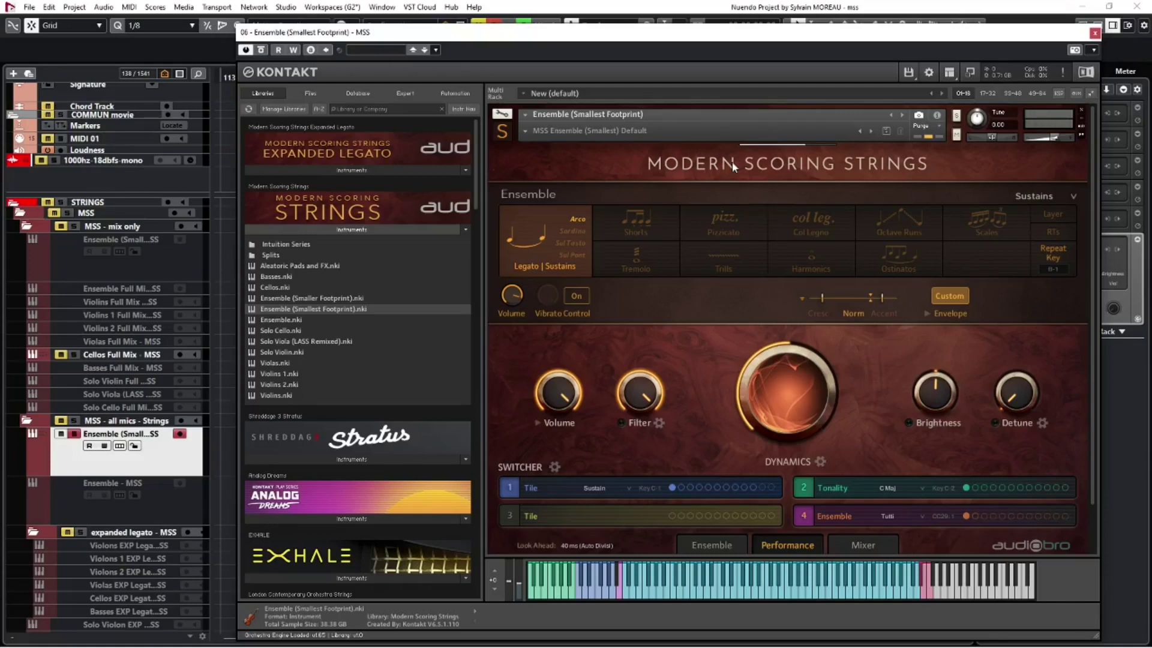
- Check Kontakt's save options and instrument info, then show the Mixer page with Close, Stage, Surround and Mix at 0.0 dB
{"action": "left_click", "coordinate": [909, 74]}
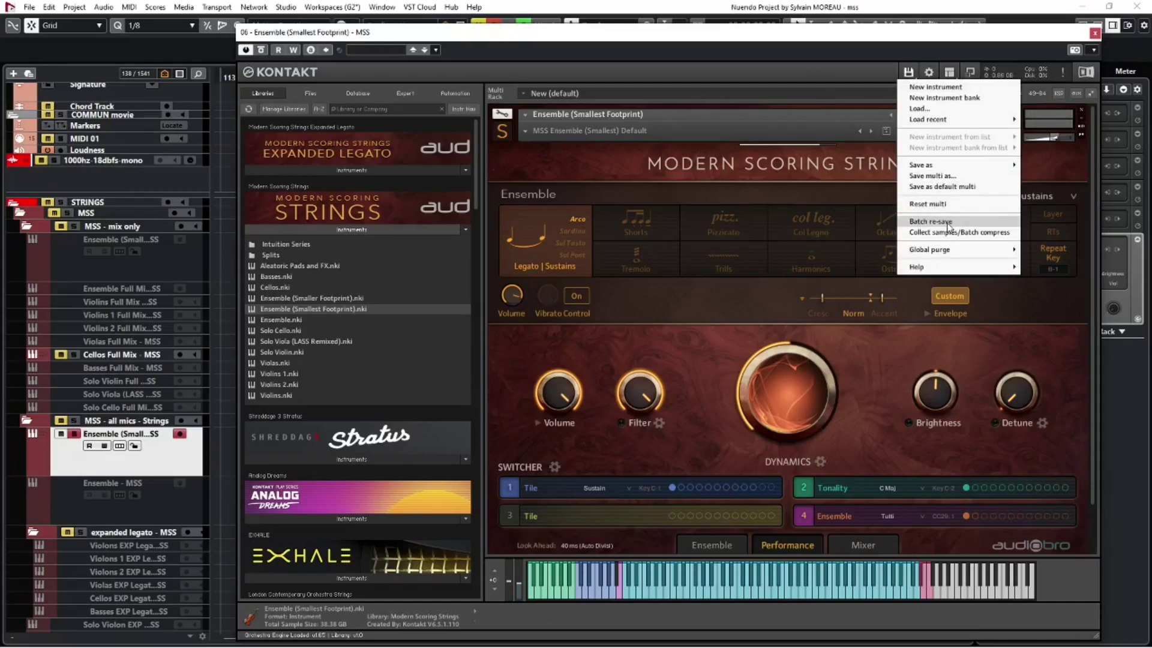
{"action": "mouse_move", "coordinate": [918, 267]}
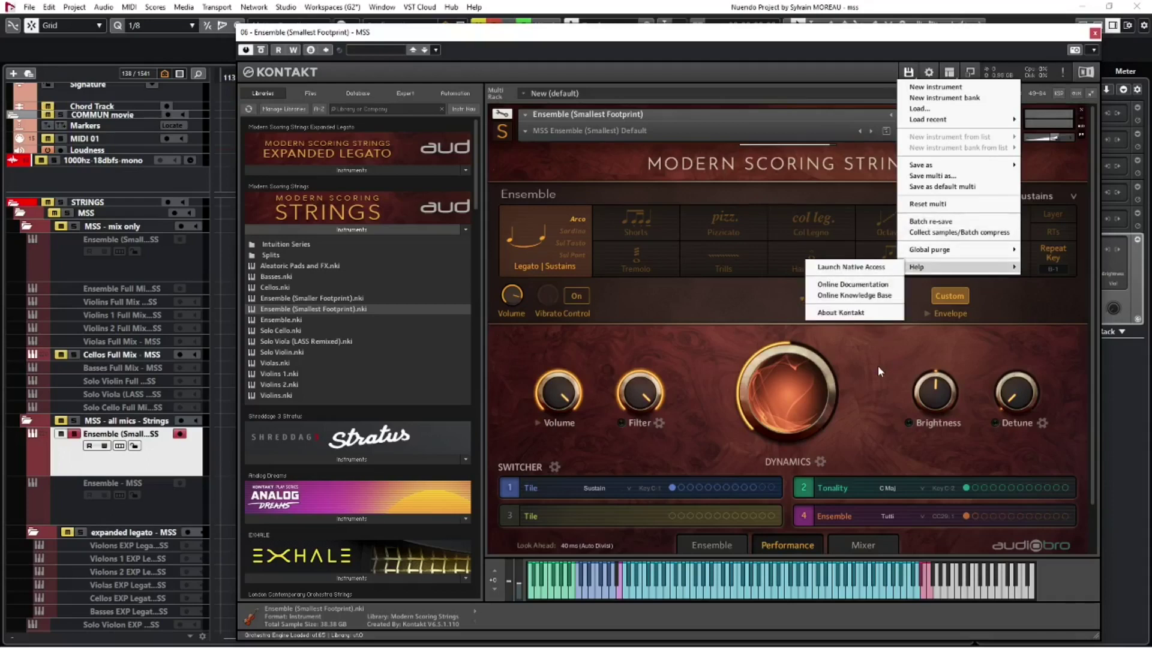
{"action": "left_click", "coordinate": [877, 365]}
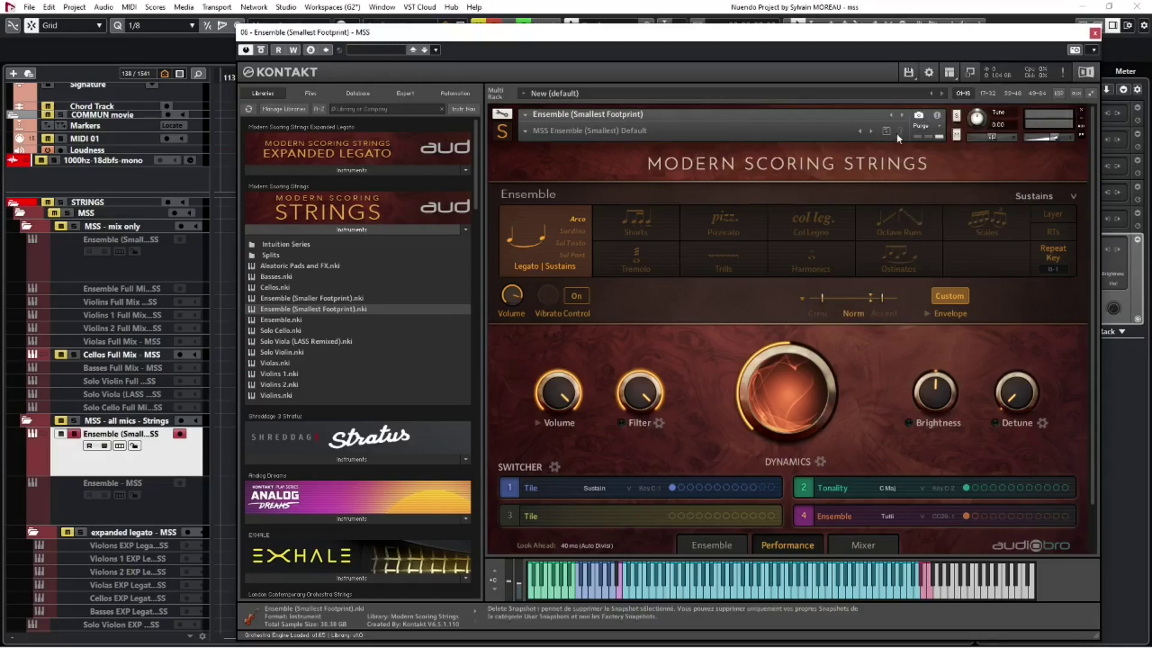
{"action": "left_click", "coordinate": [938, 117]}
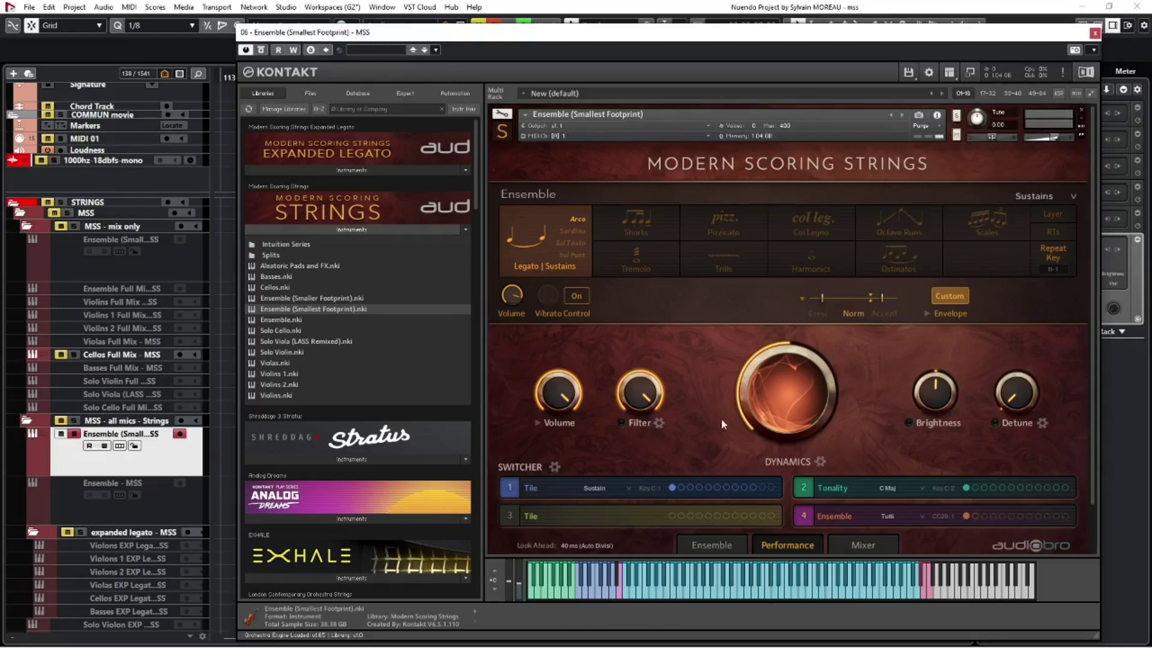
{"action": "left_click", "coordinate": [855, 546]}
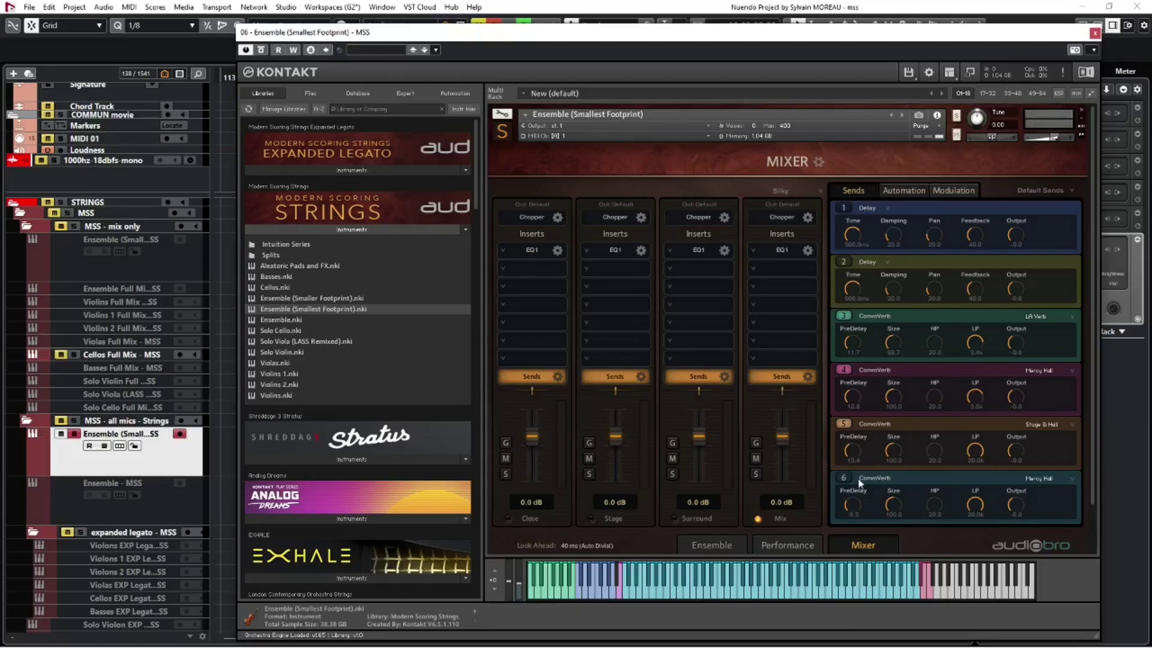
- Turn on release triggers on the Performance page and hide Kontakt's library browser
{"action": "left_click", "coordinate": [797, 543]}
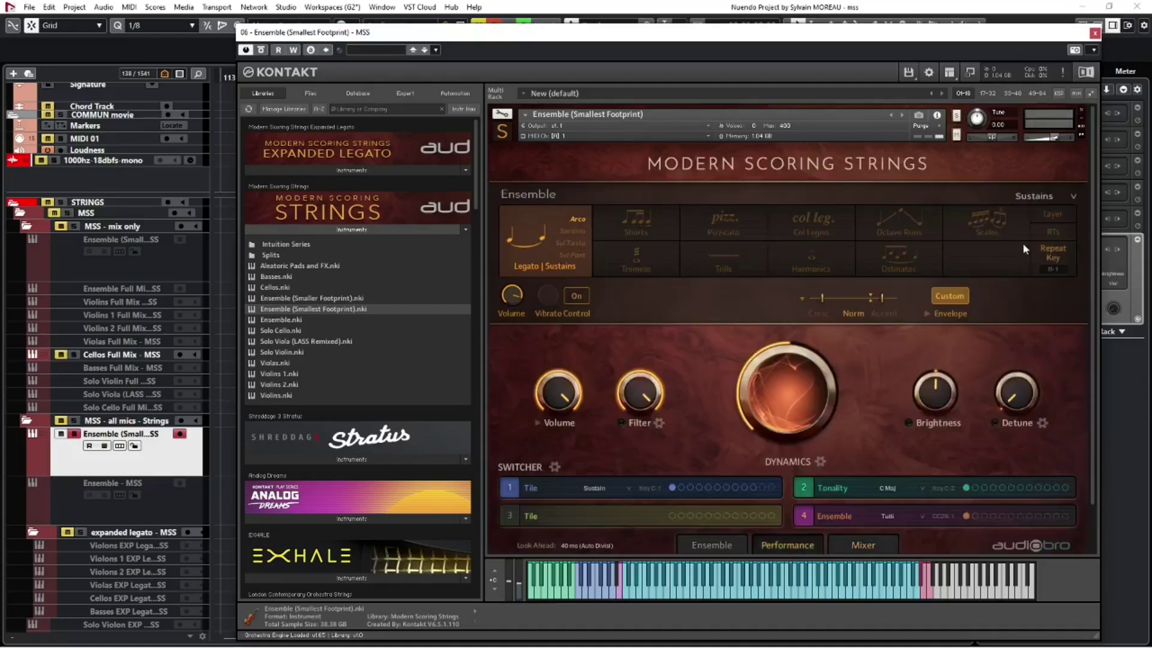
{"action": "left_click", "coordinate": [1058, 232]}
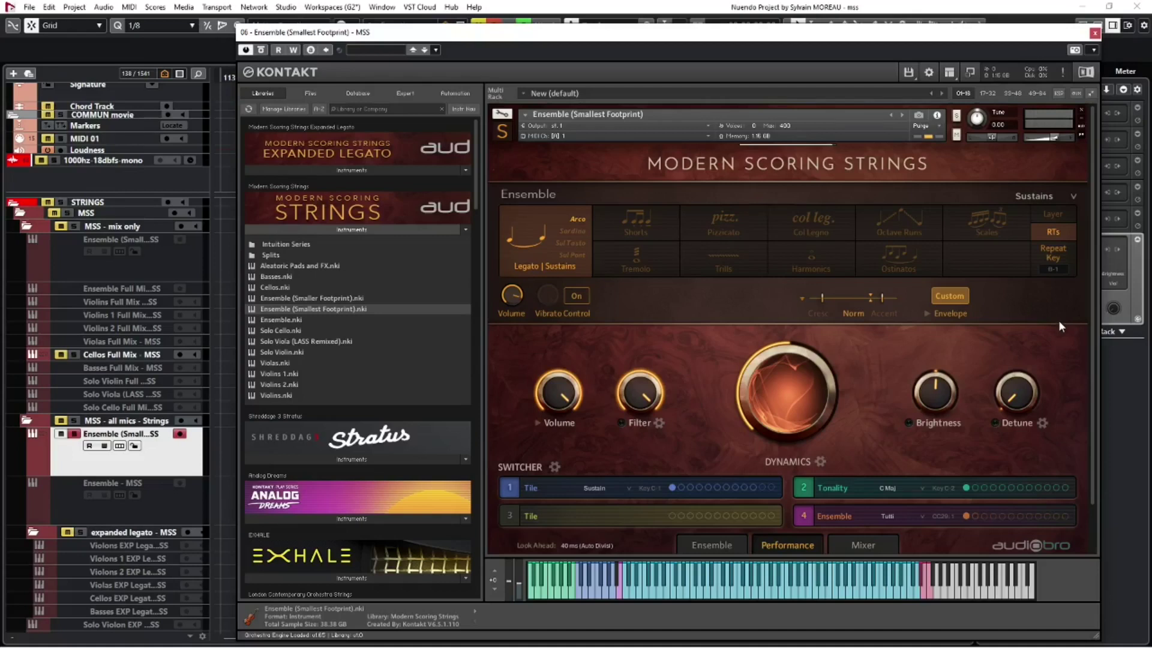
{"action": "left_click", "coordinate": [248, 71]}
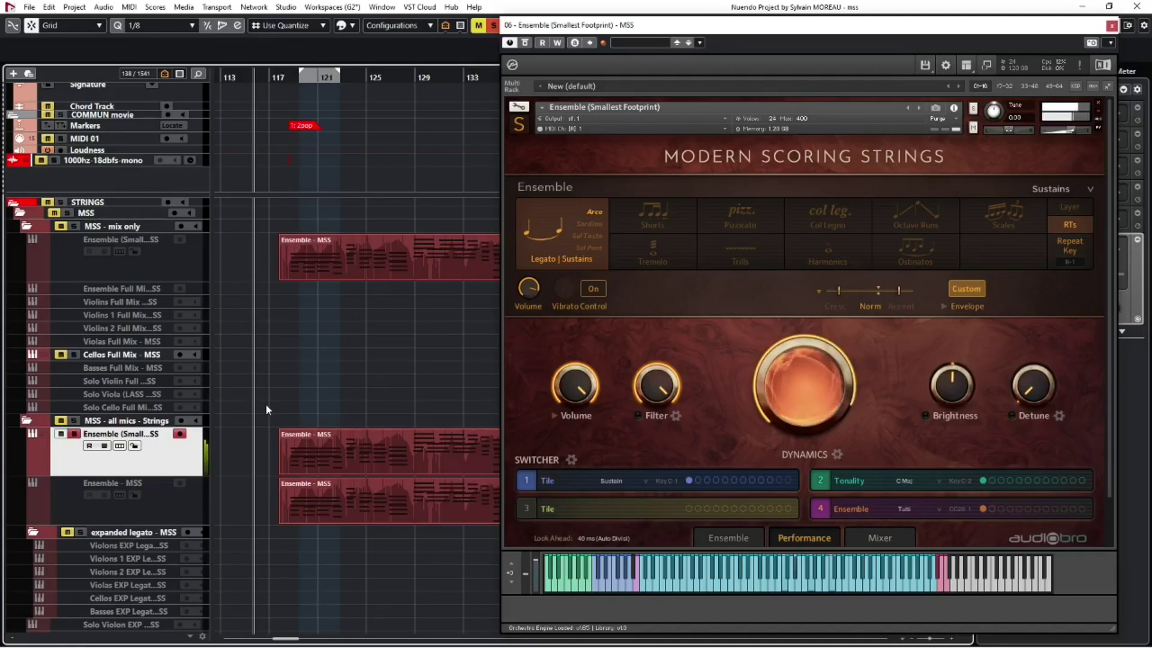
- Play the strings, check the Mixer page, and reposition the ValhallaVintageVerb window
{"action": "left_click", "coordinate": [896, 543]}
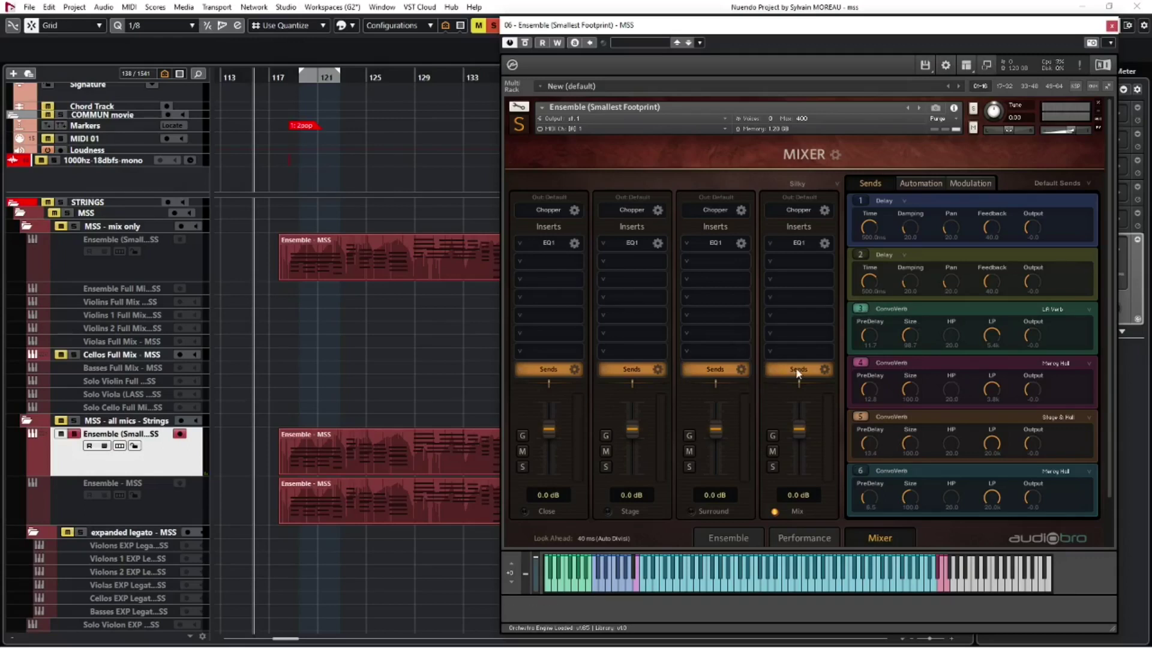
{"action": "left_click", "coordinate": [823, 545]}
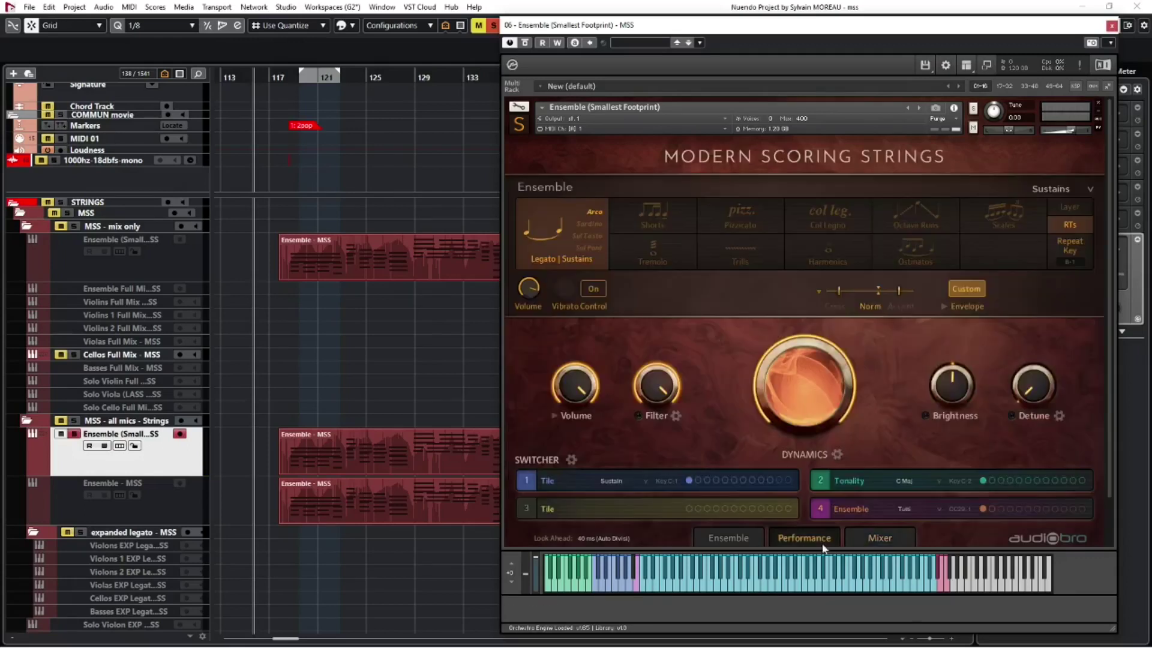
{"action": "key", "text": "space"}
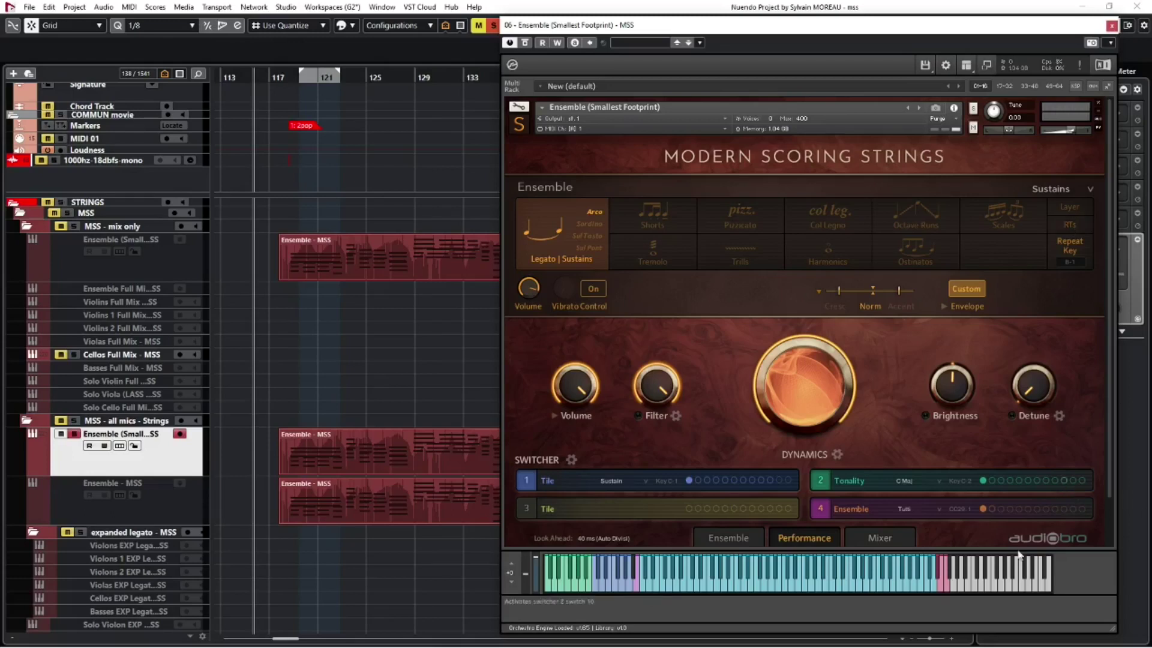
{"action": "left_click", "coordinate": [869, 535]}
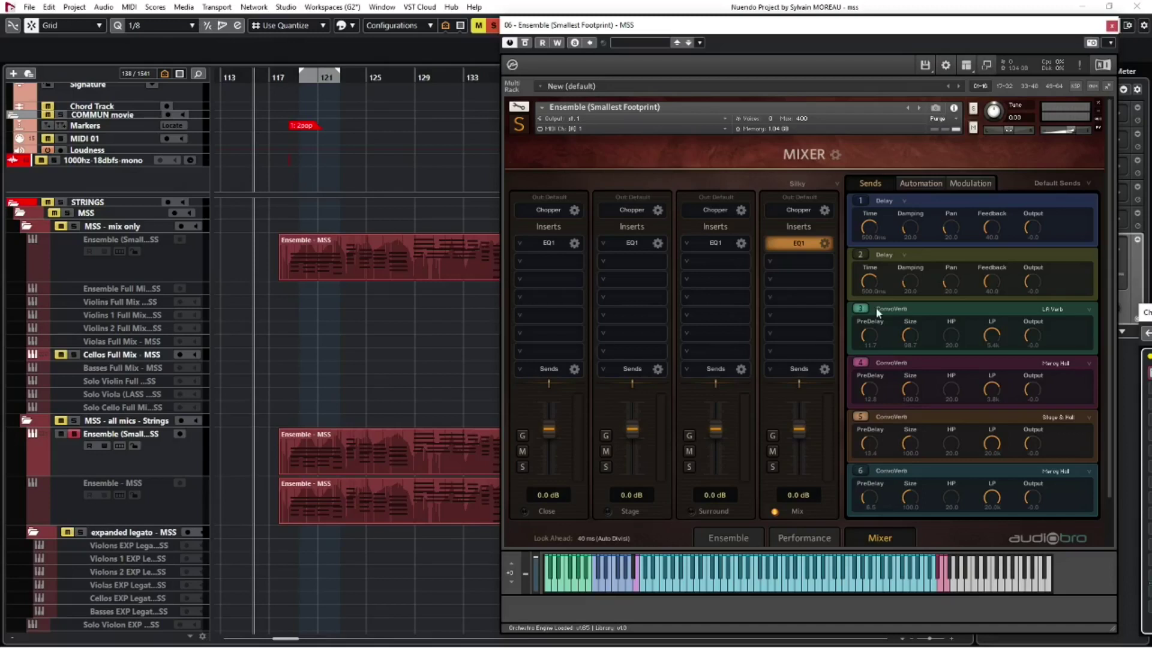
{"action": "left_click_drag", "start_coordinate": [405, 346], "coordinate": [444, 336]}
- Lower the ValhallaVintageVerb Mix from 32.4% to 16.0% and switch the Ensemble's release triggers off
{"action": "left_click_drag", "start_coordinate": [101, 446], "coordinate": [99, 452]}
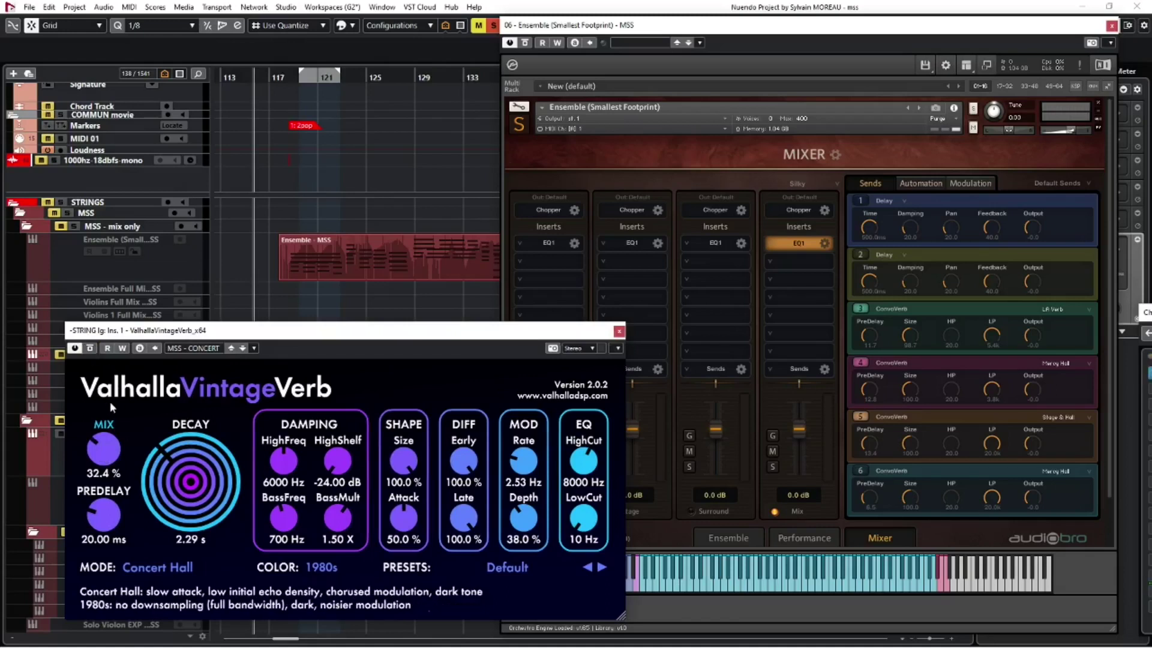
{"action": "left_click", "coordinate": [812, 541]}
{"action": "left_click", "coordinate": [160, 460]}
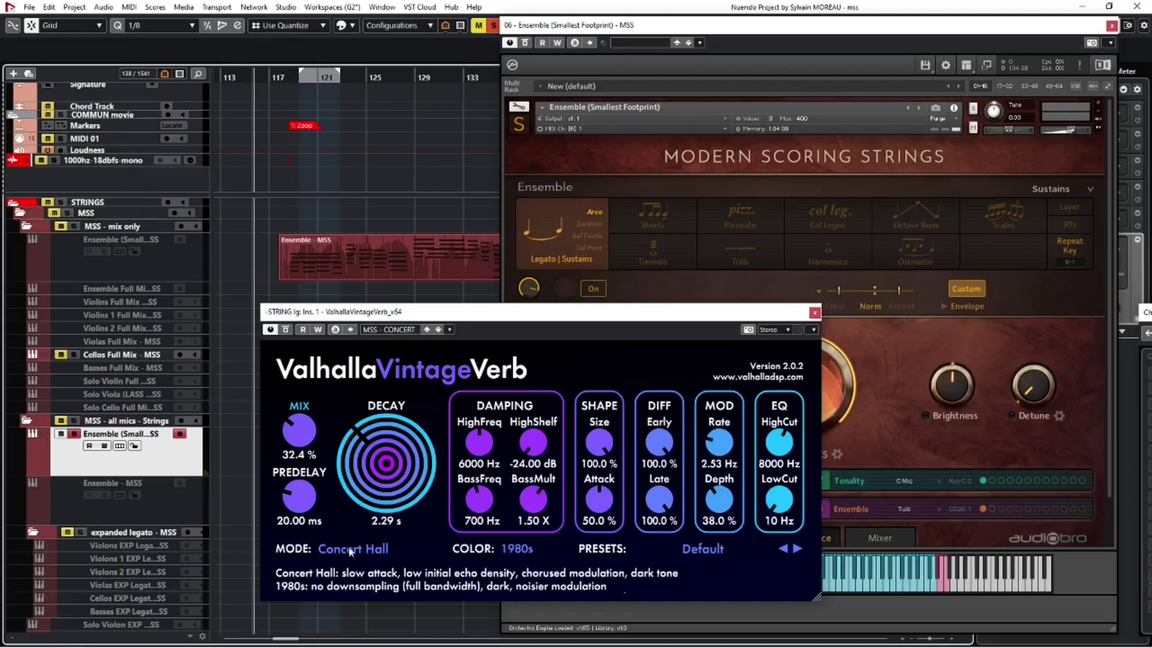
{"action": "left_click_drag", "start_coordinate": [299, 431], "coordinate": [306, 460]}
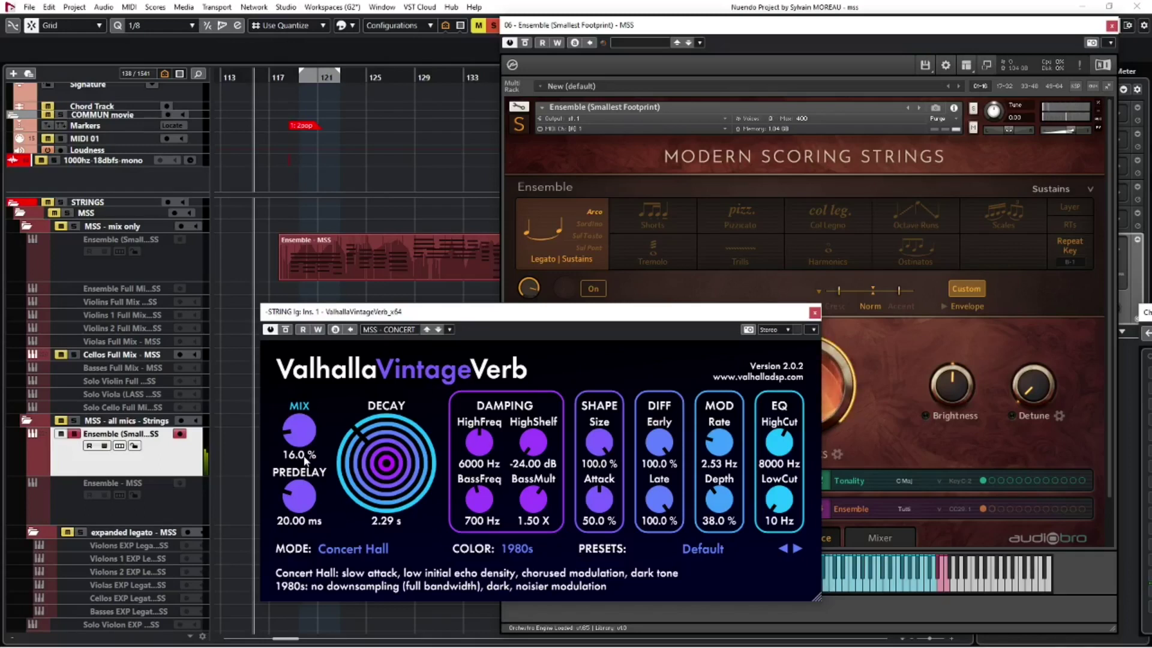
{"action": "left_click", "coordinate": [1069, 224]}
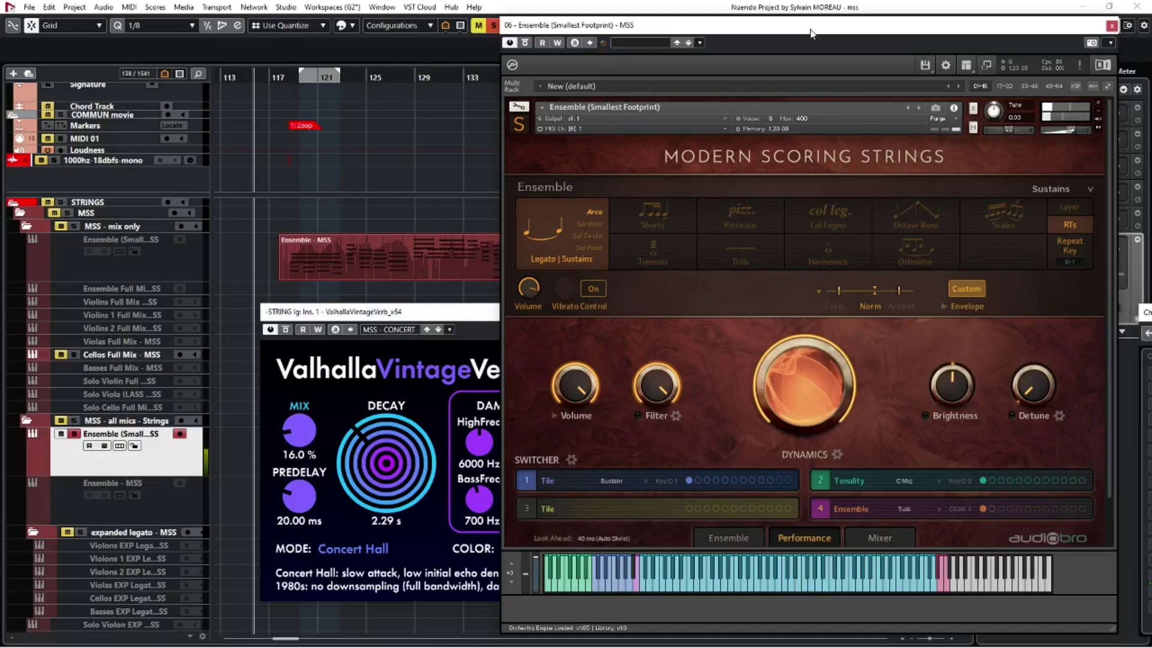
{"action": "left_click", "coordinate": [1071, 225]}
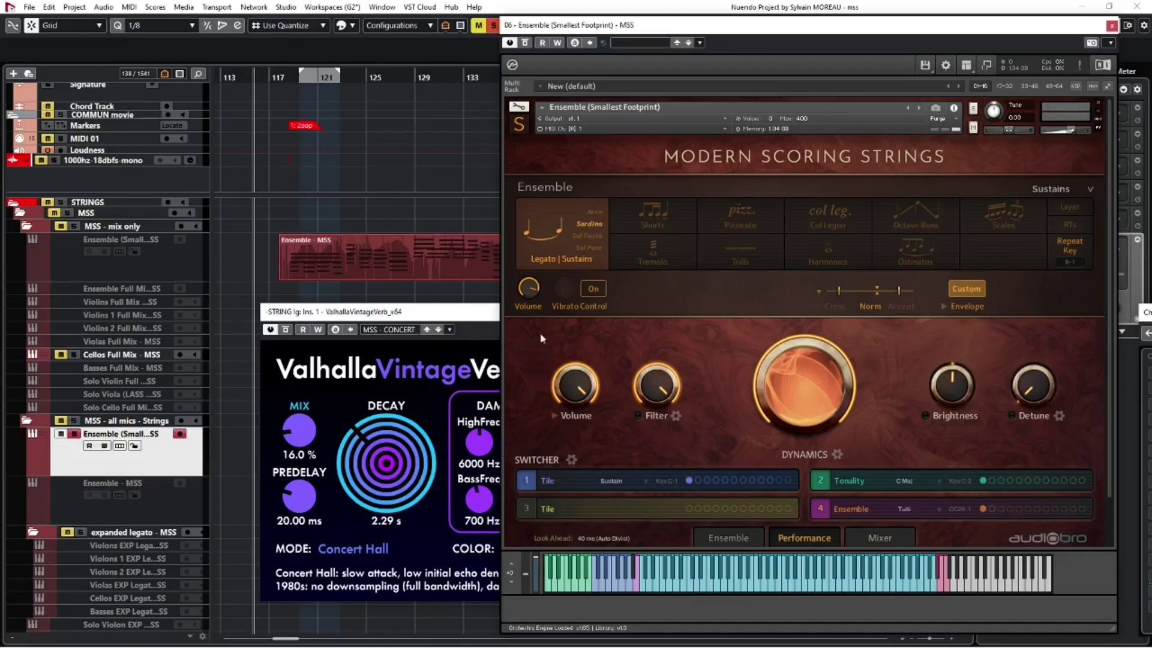
- A/B the strings with the ValhallaVintageVerb bypassed and active, then play back inside the strings part
{"action": "left_click", "coordinate": [416, 312]}
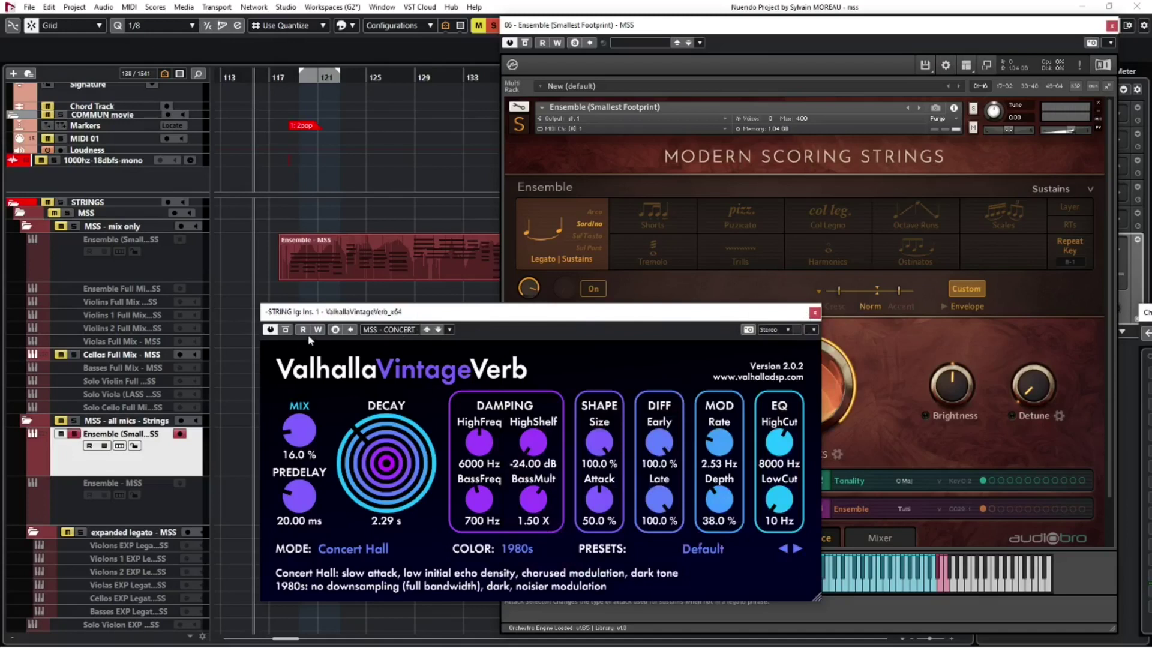
{"action": "left_click", "coordinate": [286, 330]}
{"action": "left_click", "coordinate": [578, 355]}
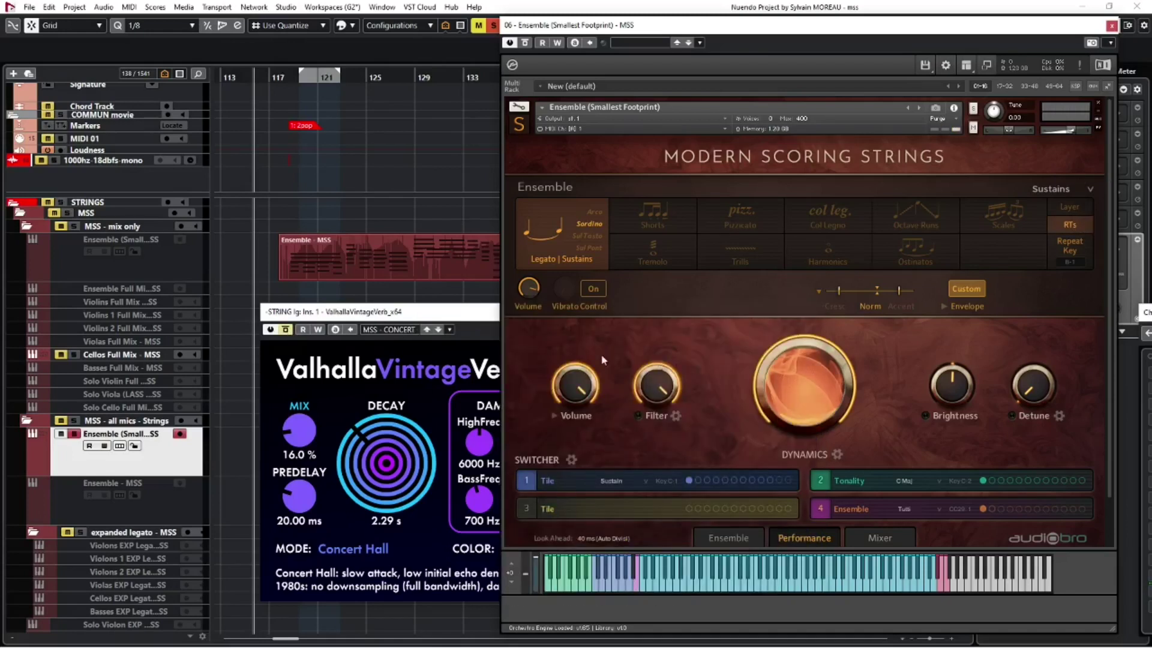
{"action": "left_click", "coordinate": [819, 312]}
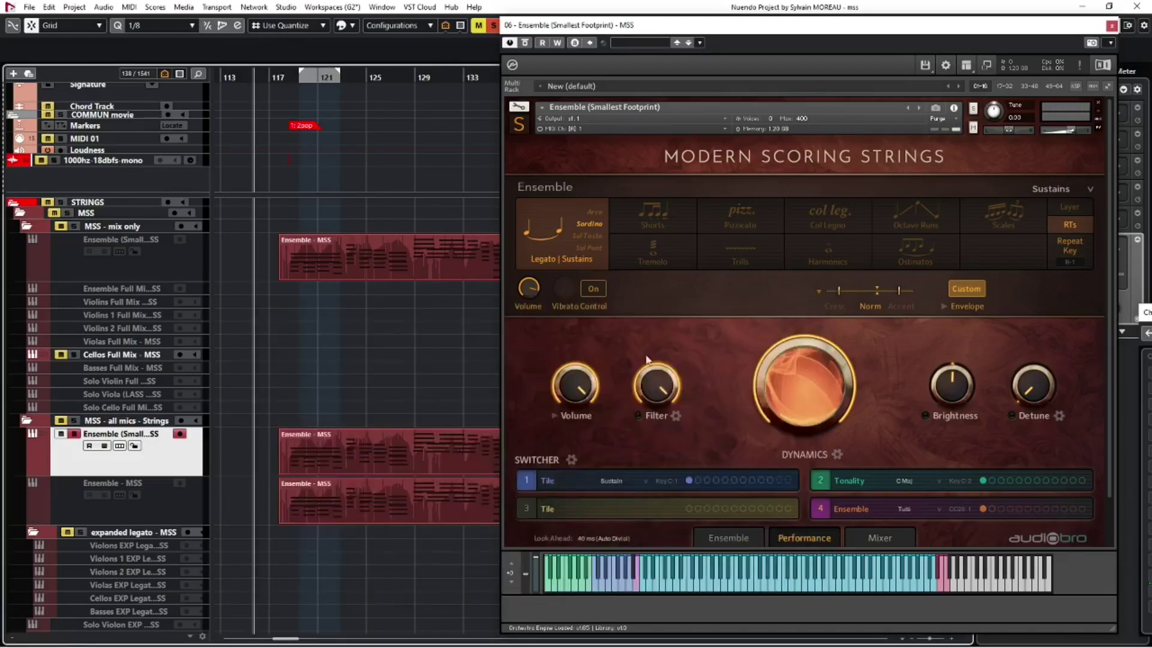
{"action": "left_click", "coordinate": [286, 414]}
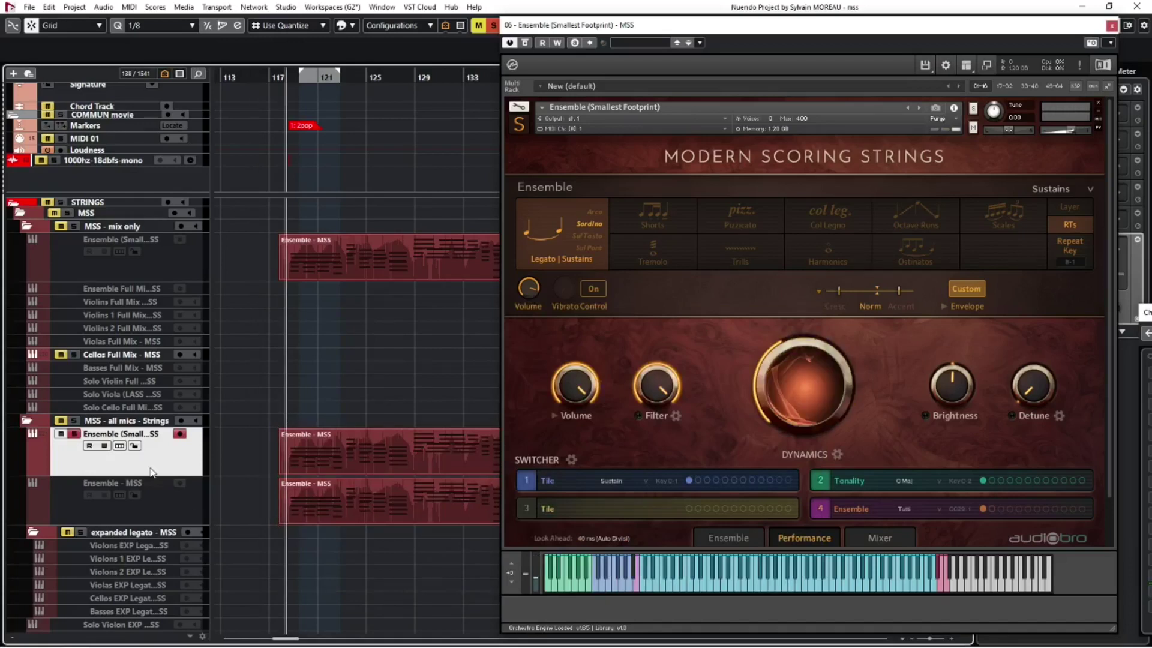
{"action": "key", "text": "space"}
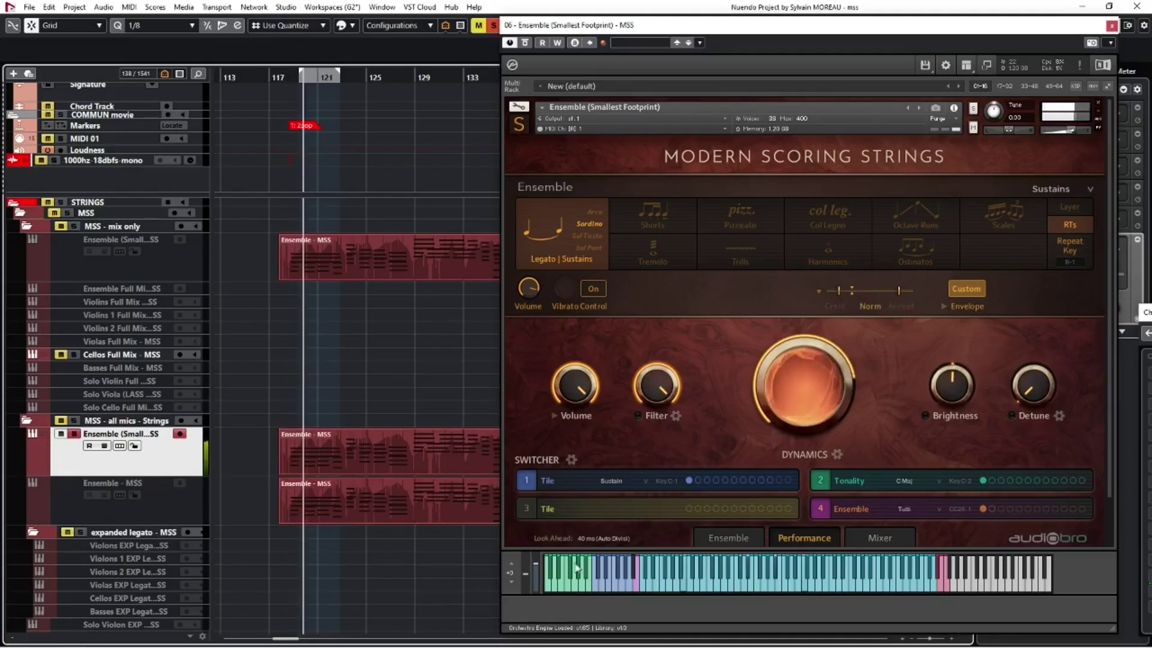
- On the Mixer page, push the Mix channel fader above 0 dB and inspect its EQ1 settings
{"action": "left_click", "coordinate": [875, 537]}
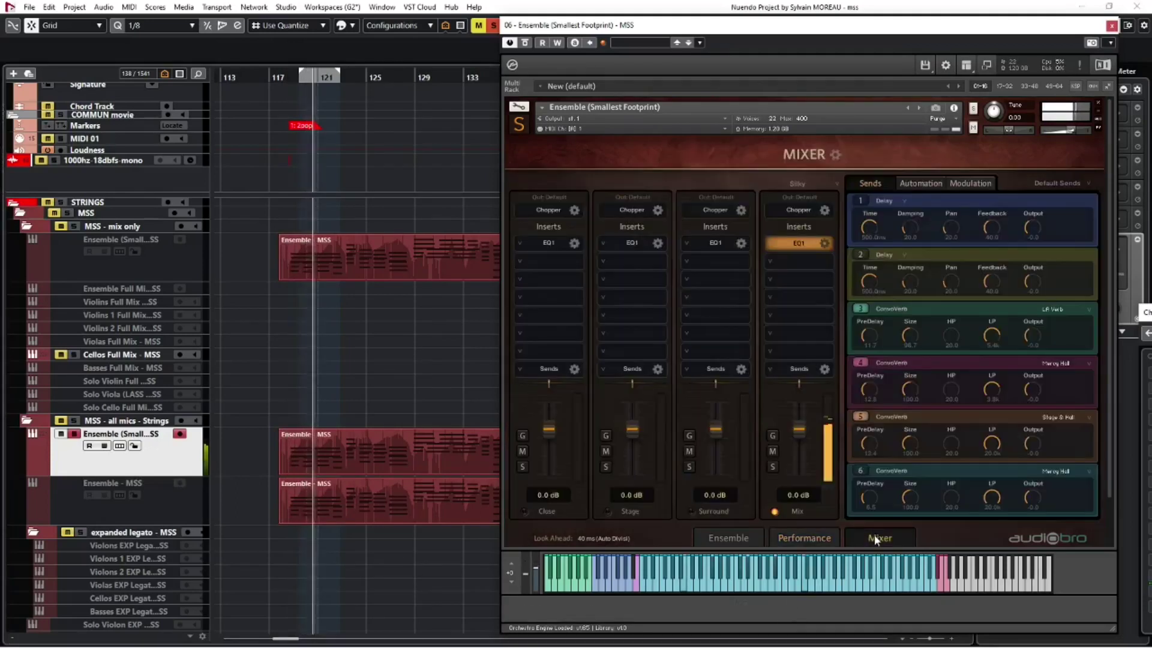
{"action": "left_click_drag", "start_coordinate": [799, 429], "coordinate": [795, 423]}
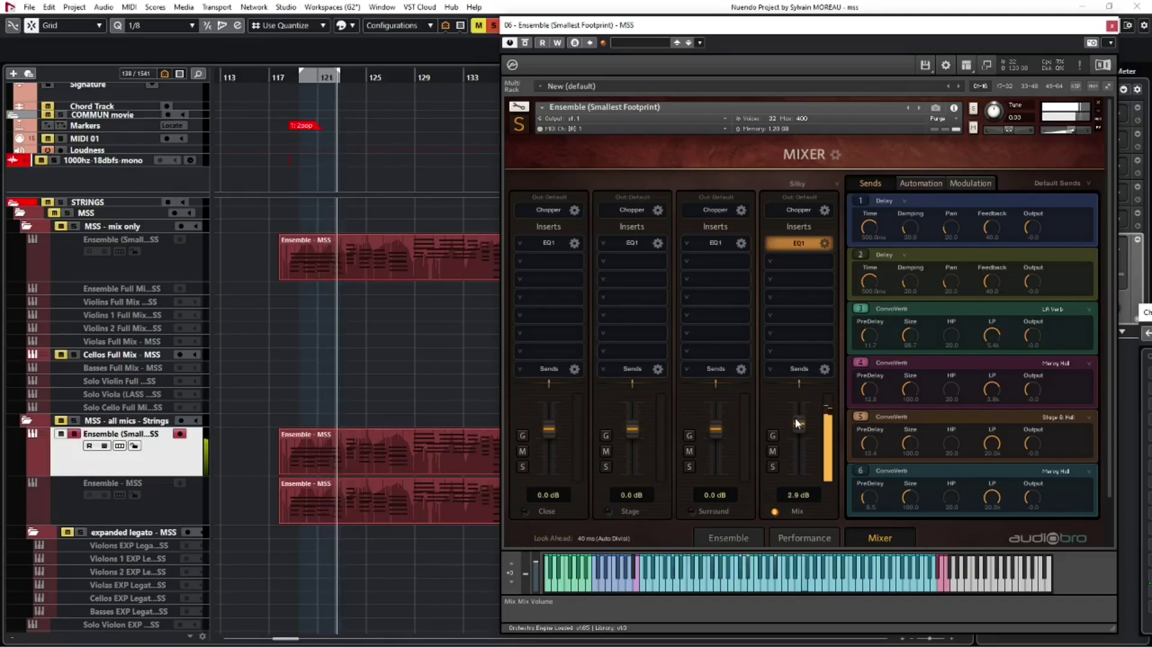
{"action": "left_click", "coordinate": [823, 243]}
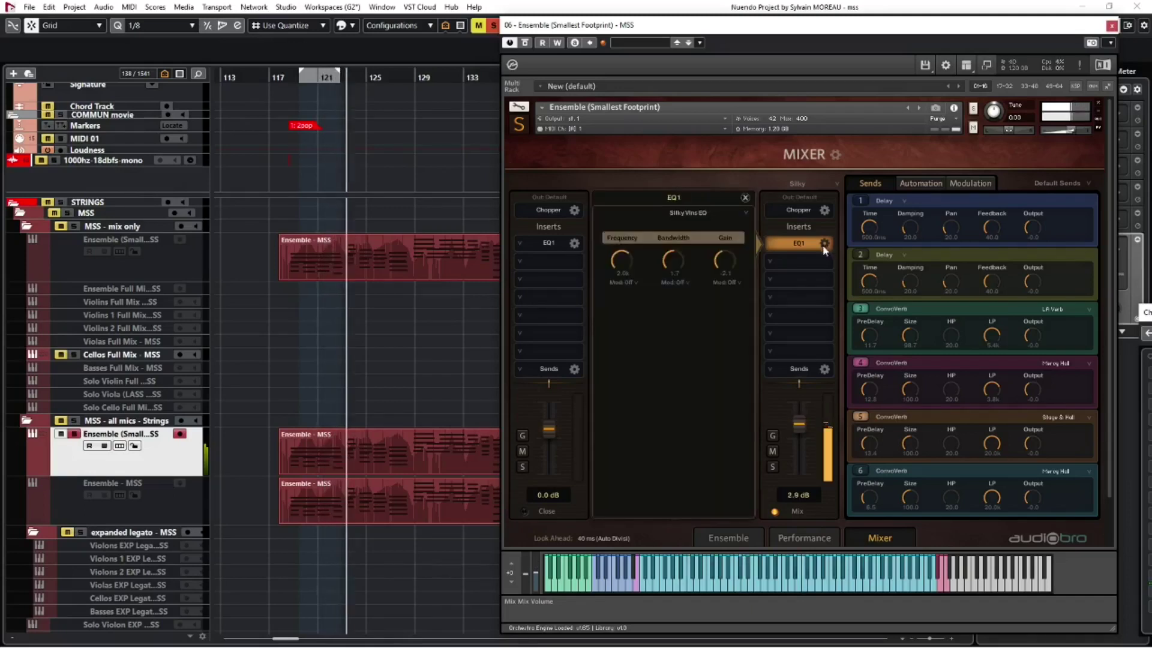
{"action": "left_click", "coordinate": [813, 535]}
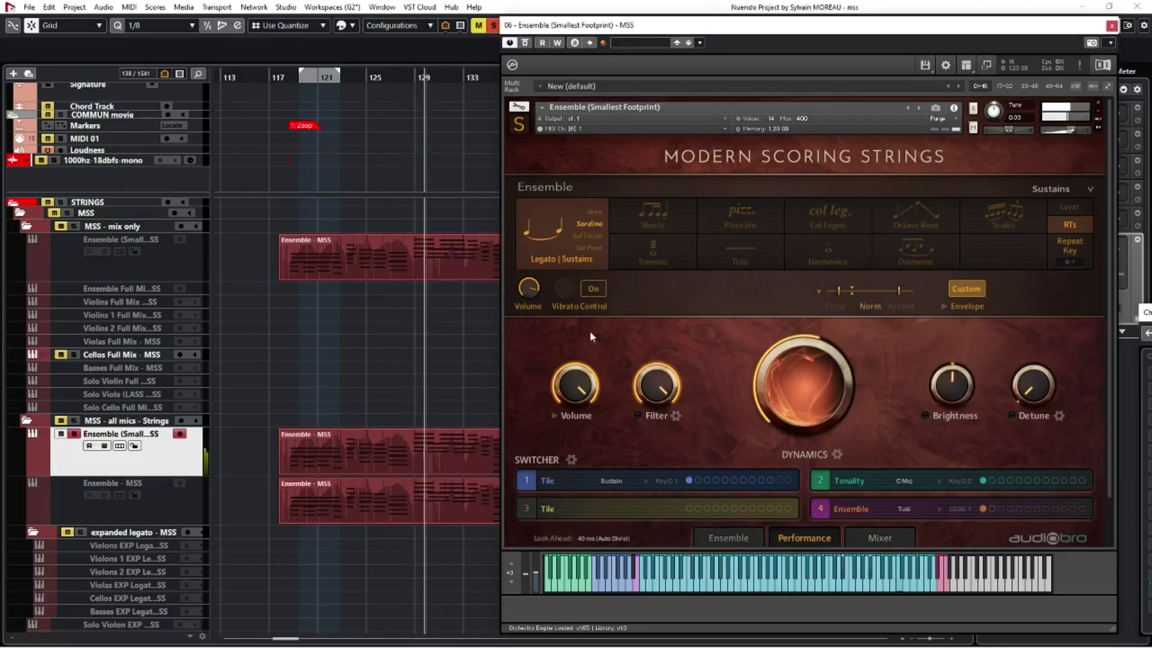
- Switch Vibrato Control on and stop playback
{"action": "left_click", "coordinate": [582, 290]}
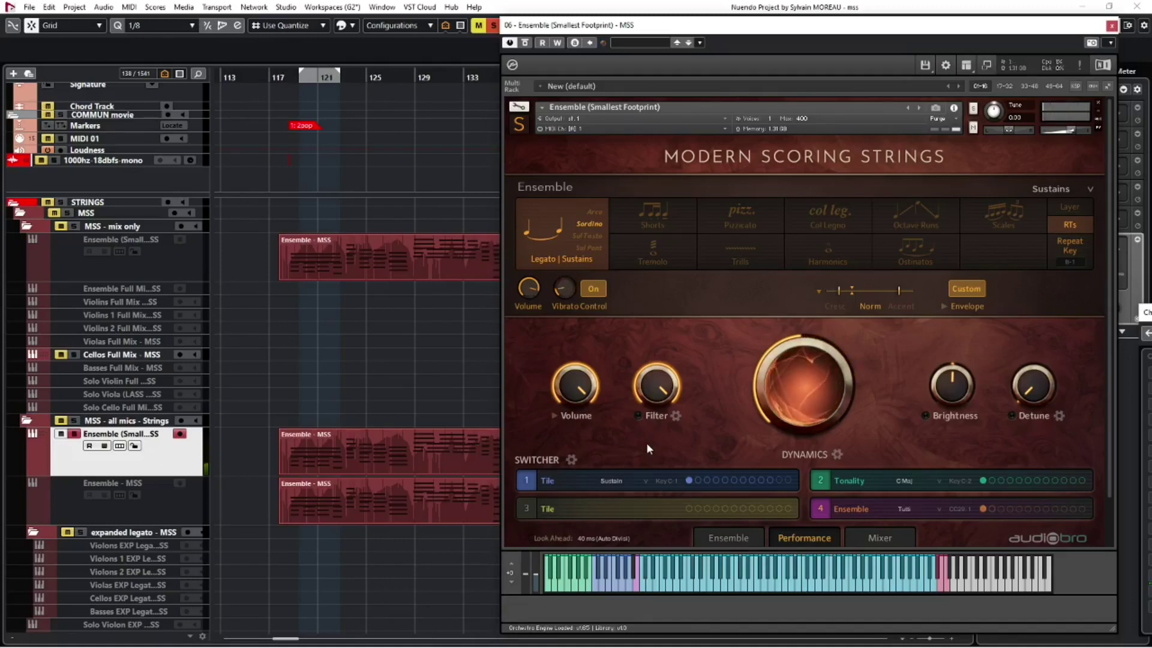
{"action": "key", "text": "space"}
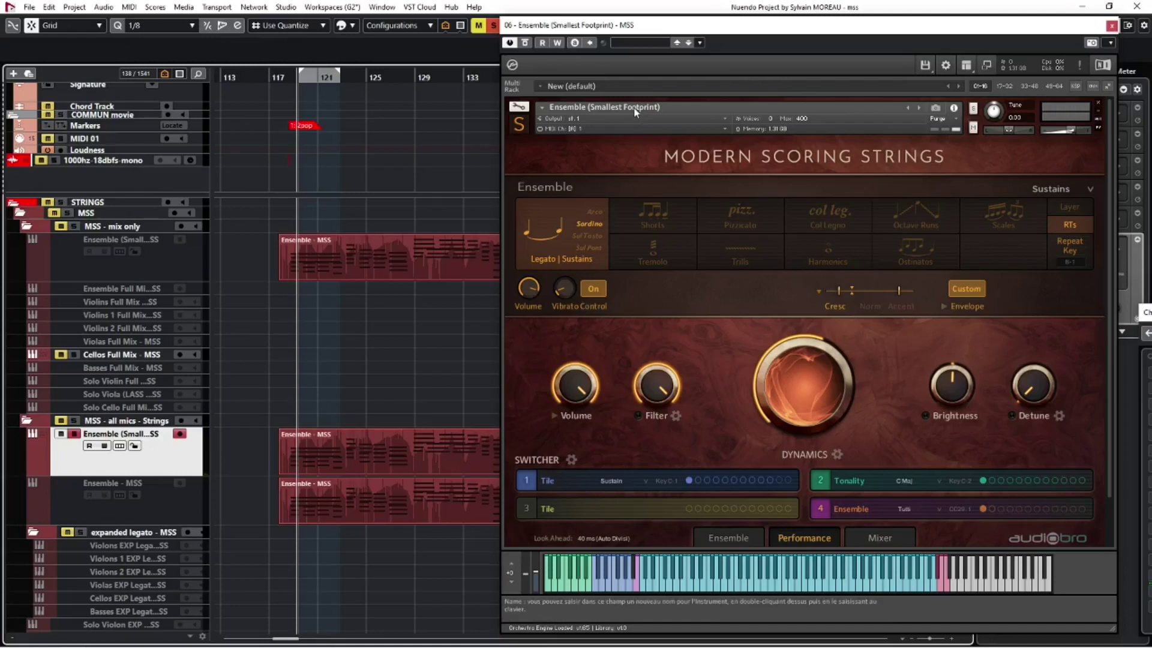
- Close the EQ1 editor panel and flip between the Performance and Mixer pages
{"action": "left_click", "coordinate": [855, 533]}
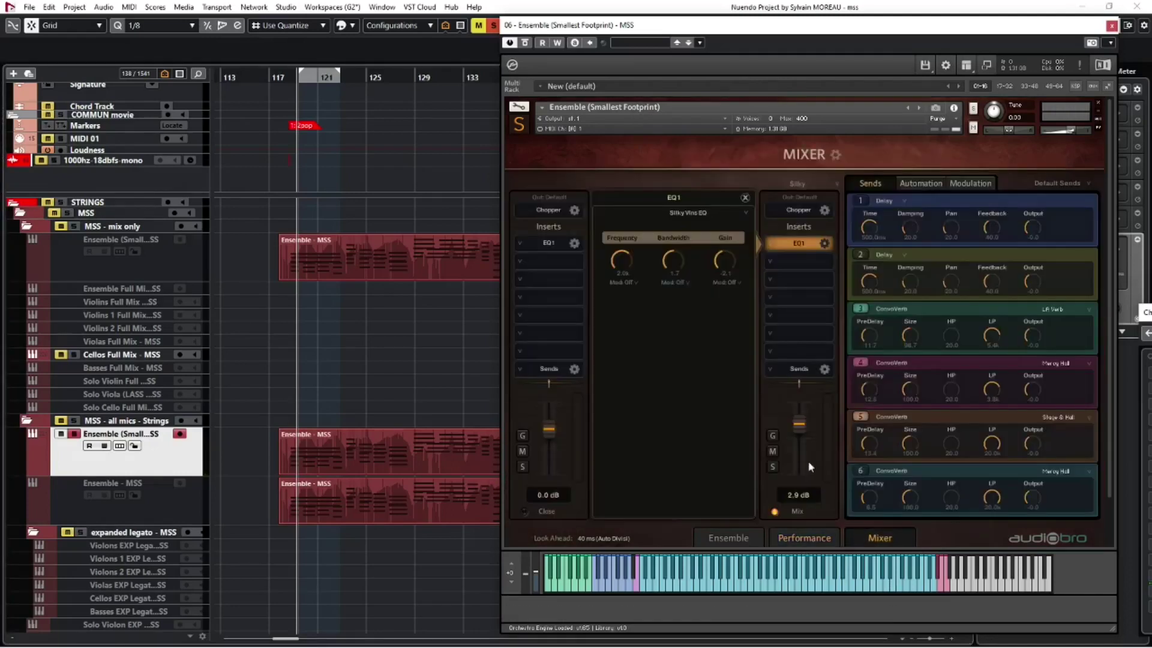
{"action": "left_click", "coordinate": [745, 199]}
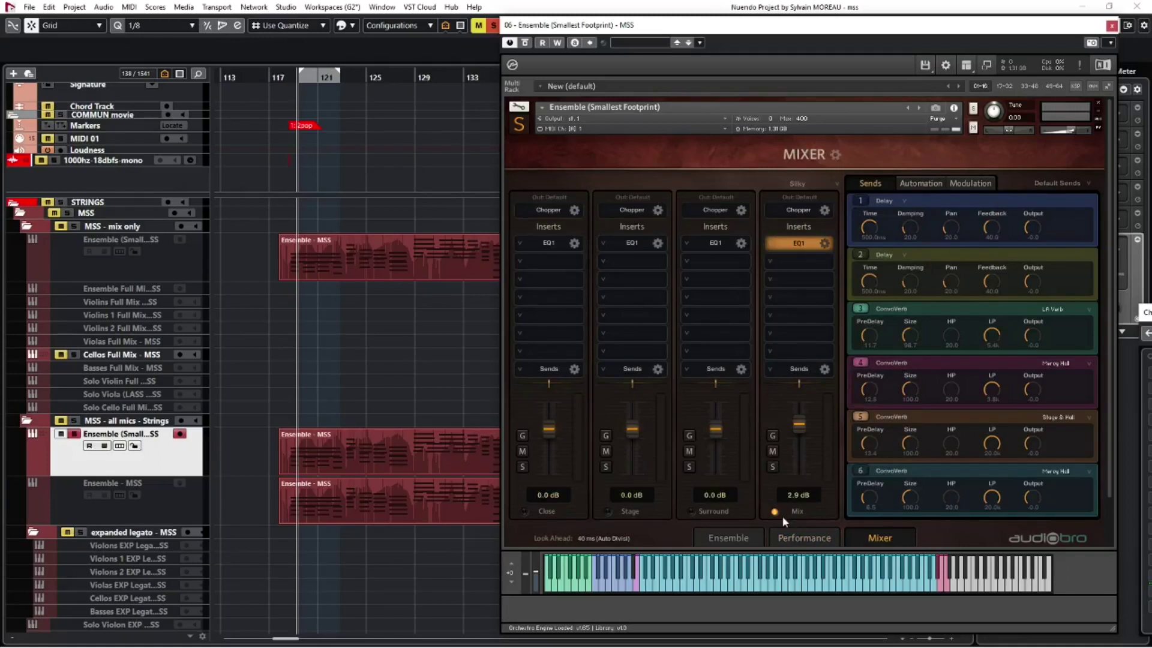
{"action": "left_click", "coordinate": [815, 535]}
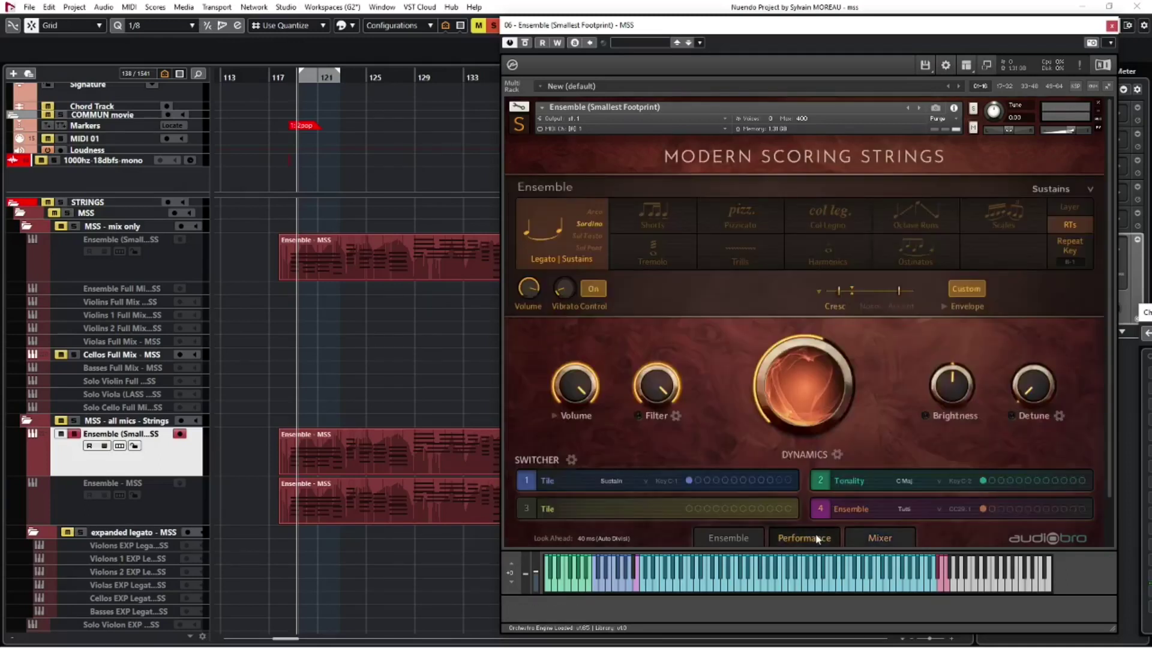
{"action": "left_click", "coordinate": [872, 539]}
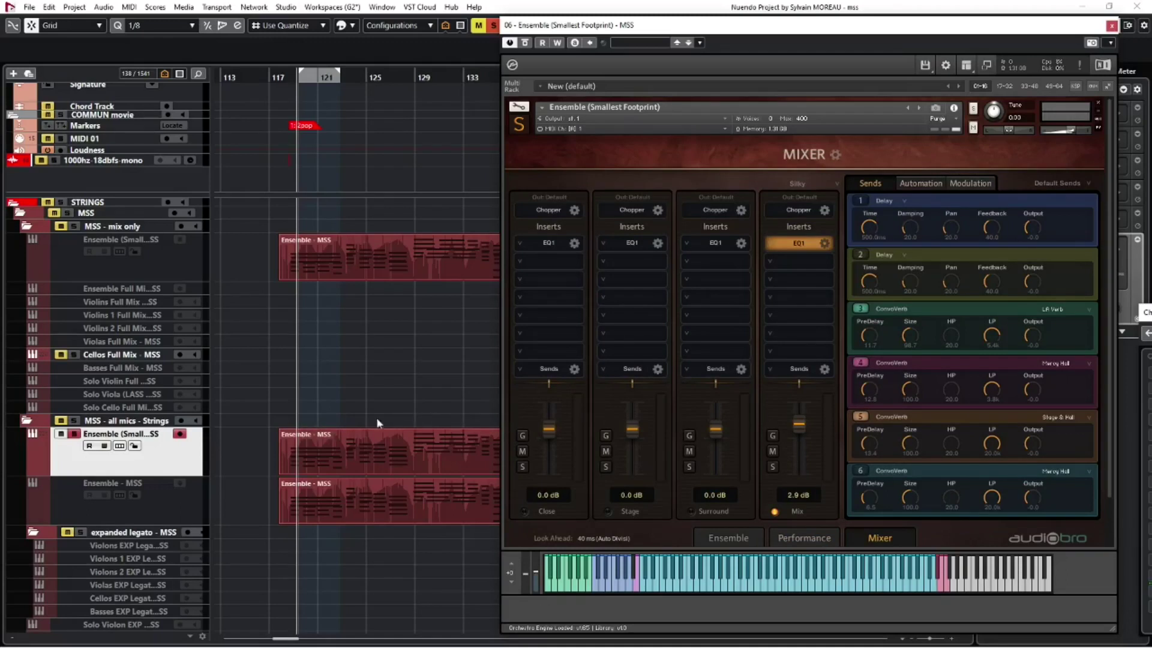
- Play from bar 128 and change the legato articulation to Sul Pont
{"action": "left_click", "coordinate": [416, 541]}
{"action": "key", "text": "space"}
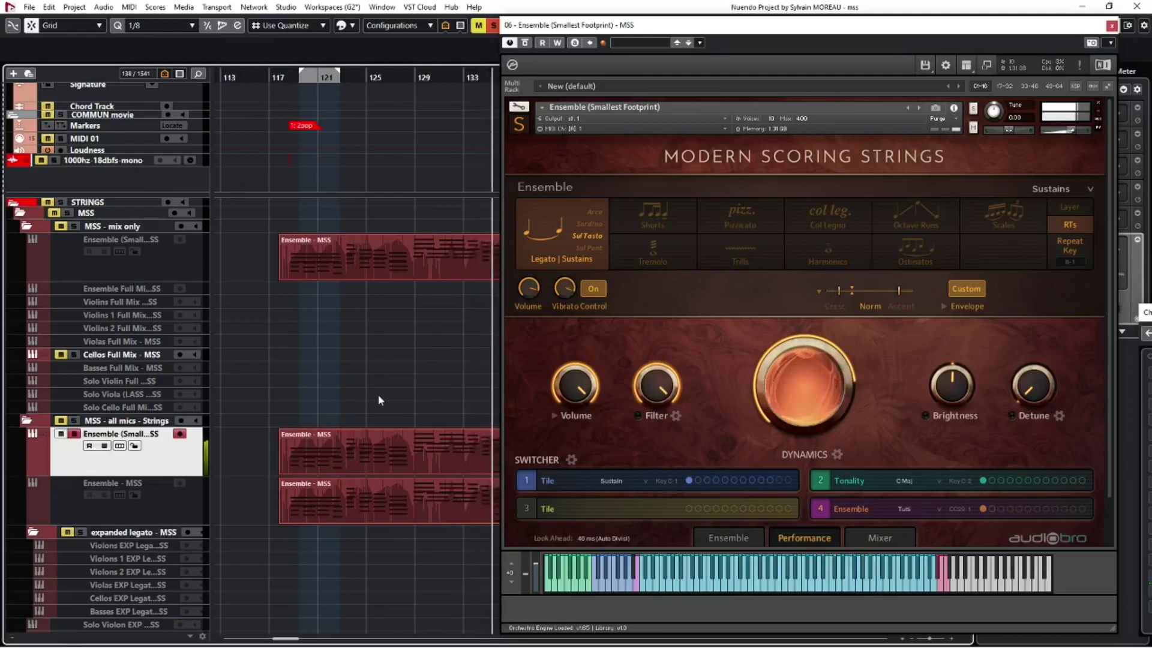
{"action": "left_click", "coordinate": [589, 247]}
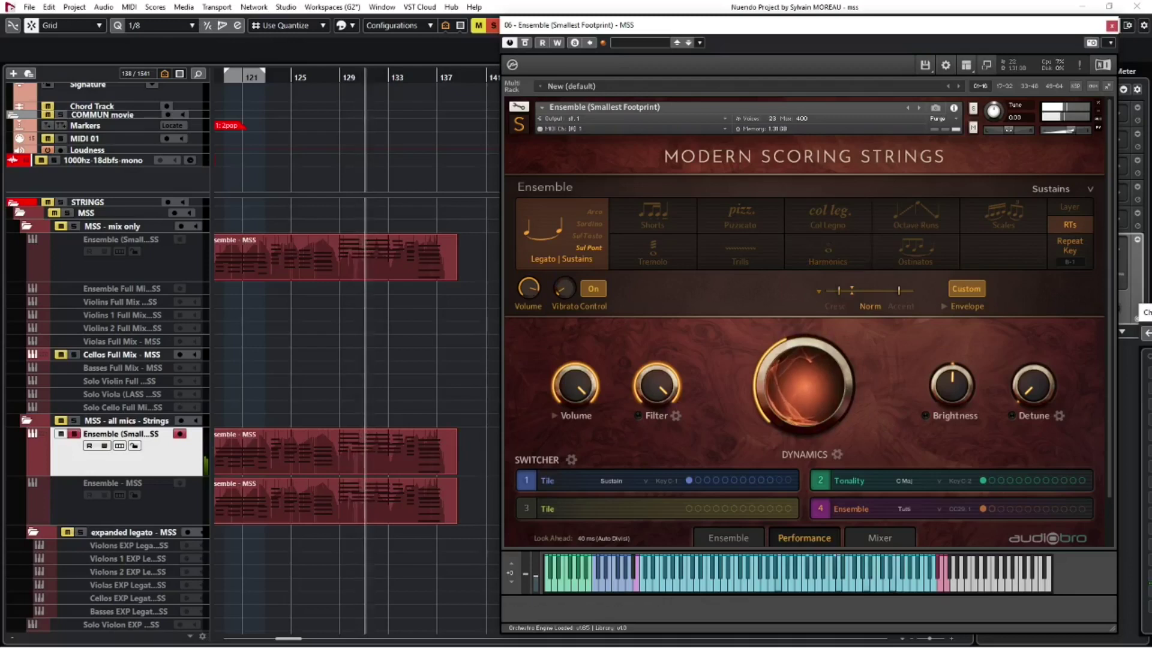
{"action": "left_click", "coordinate": [873, 536]}
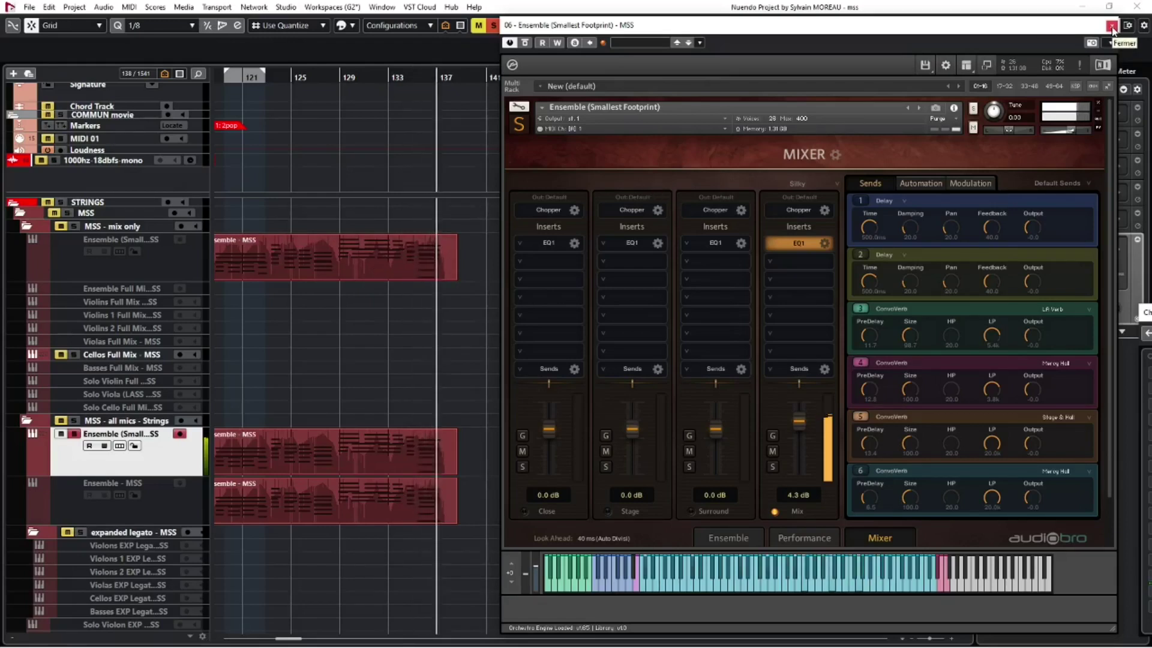
- Lower the ValhallaVintageVerb Mix from 16.0% to 15.2% and close the reverb window
{"action": "left_click", "coordinate": [805, 538]}
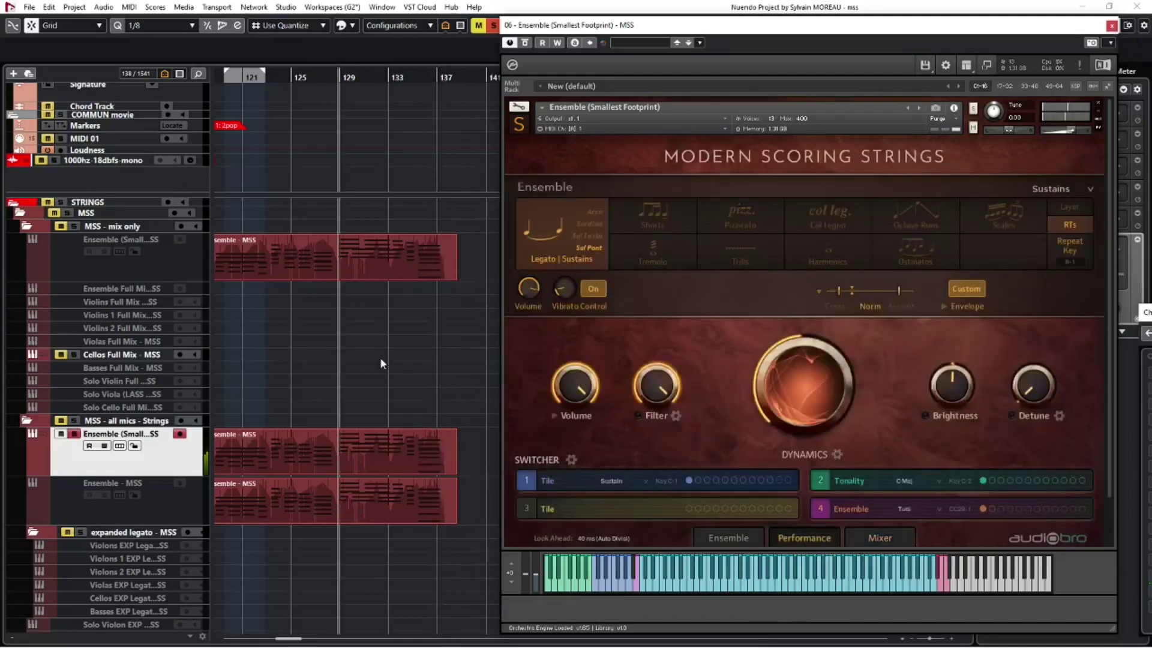
{"action": "key", "text": "h"}
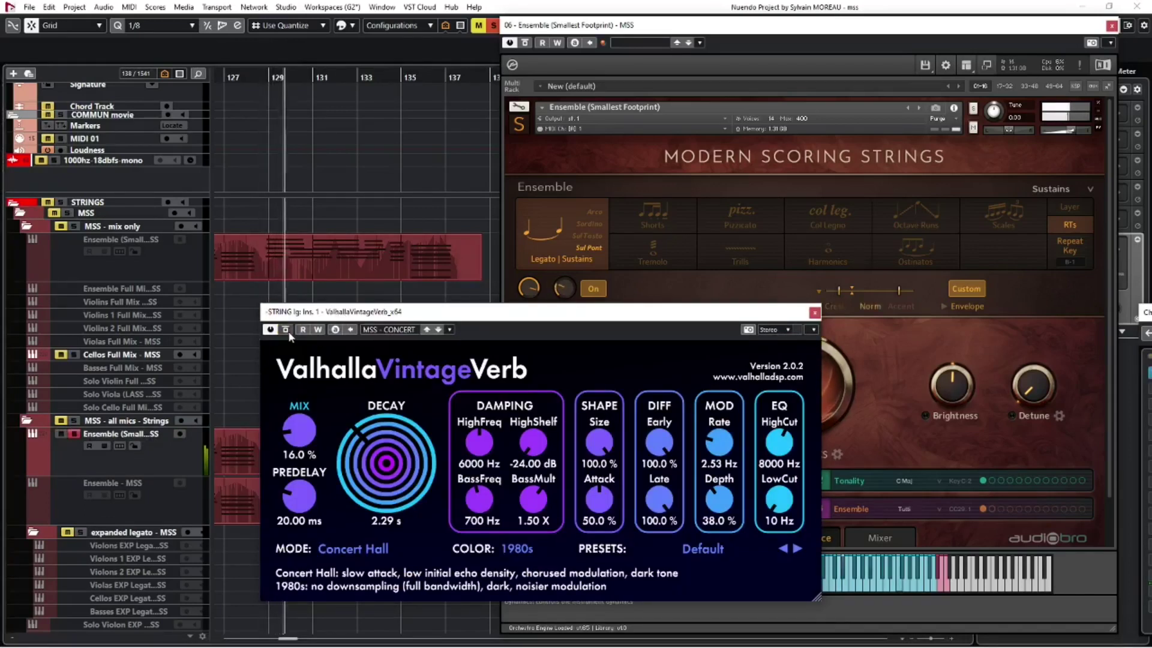
{"action": "left_click_drag", "start_coordinate": [300, 431], "coordinate": [299, 435]}
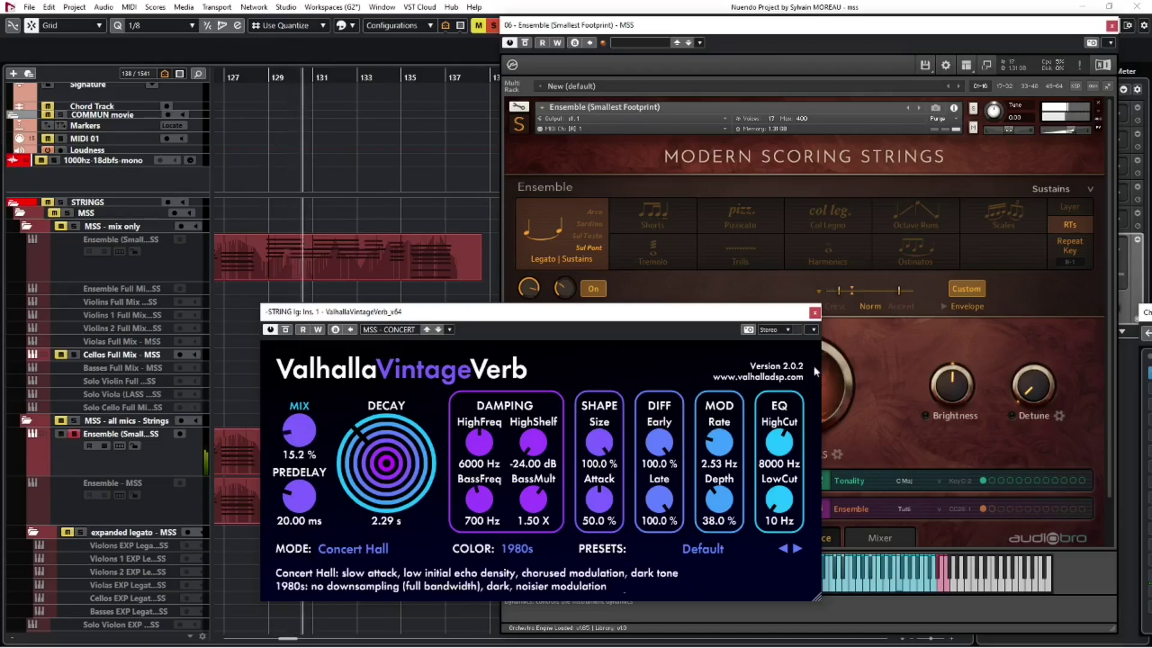
{"action": "left_click", "coordinate": [814, 313]}
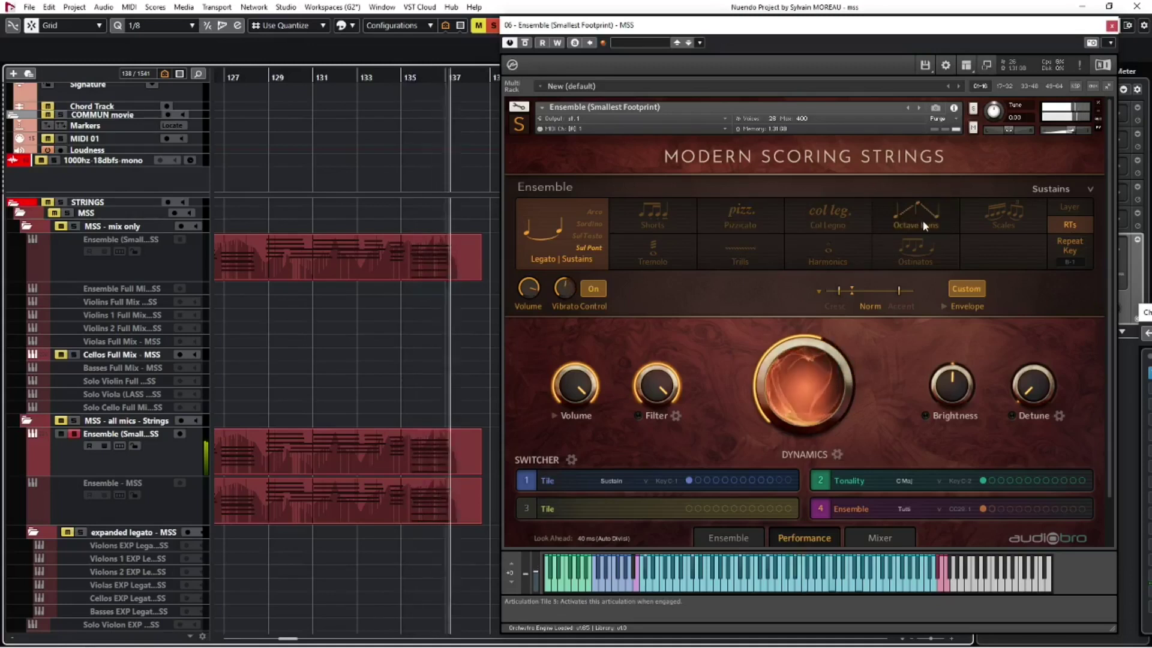
- Show Kontakt's library browser beside the Modern Scoring Strings Ensemble instrument
{"action": "left_click", "coordinate": [924, 65]}
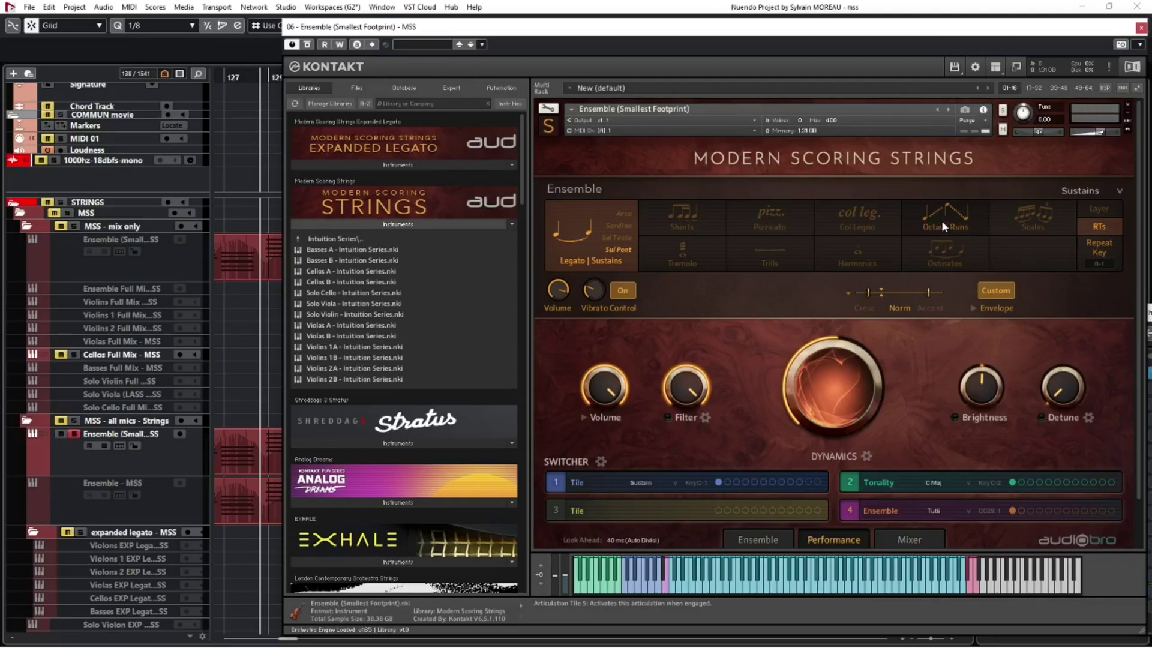
- Load the Scales articulation and set its playback mode to Start-End
{"action": "left_click", "coordinate": [942, 221]}
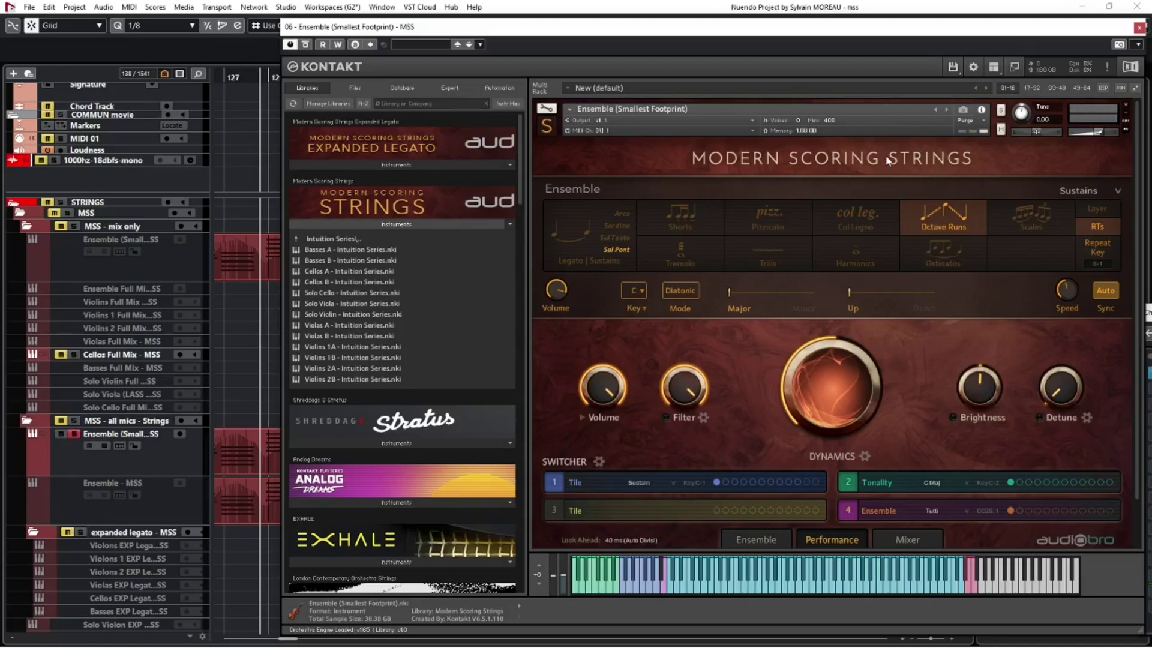
{"action": "left_click", "coordinate": [1031, 217]}
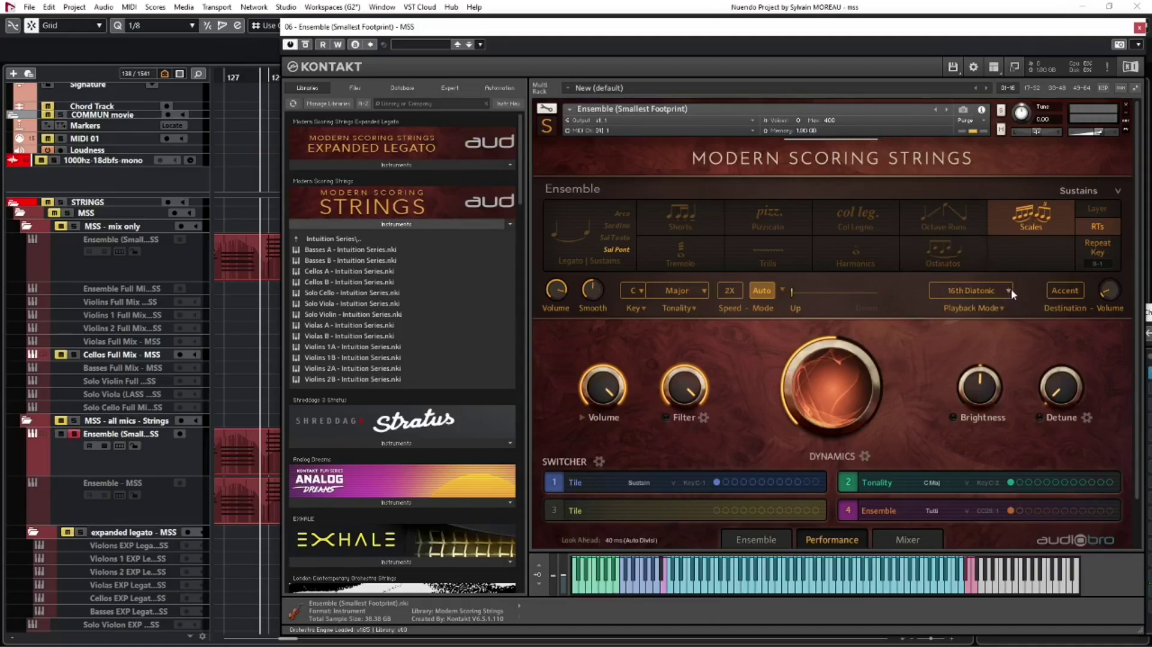
{"action": "left_click", "coordinate": [1008, 292]}
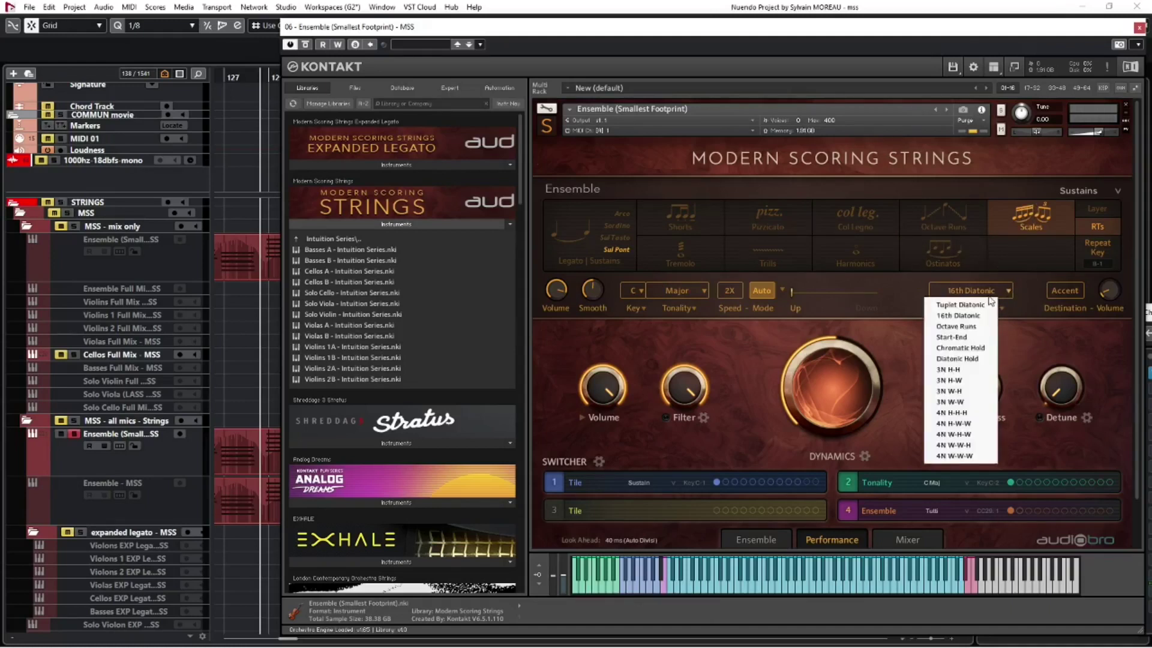
{"action": "left_click", "coordinate": [962, 338]}
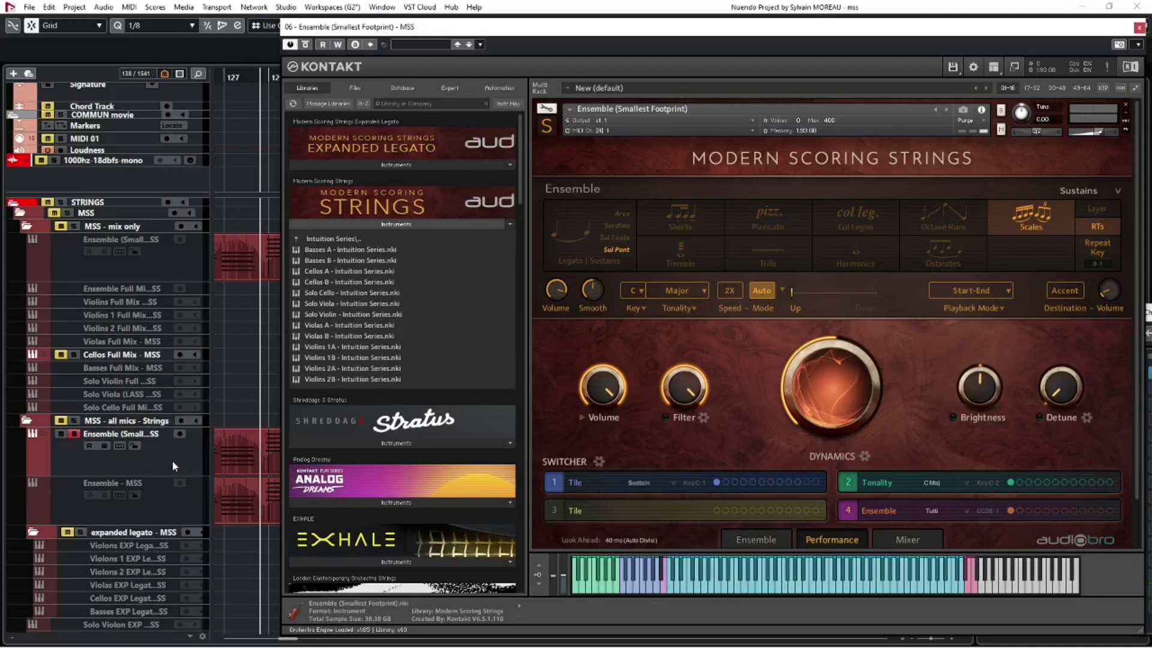
- Set the Scales tonality to Minor, record-arm the Ensemble track, and close the Kontakt window
{"action": "left_click", "coordinate": [682, 290]}
{"action": "left_click", "coordinate": [675, 315]}
{"action": "left_click", "coordinate": [181, 459]}
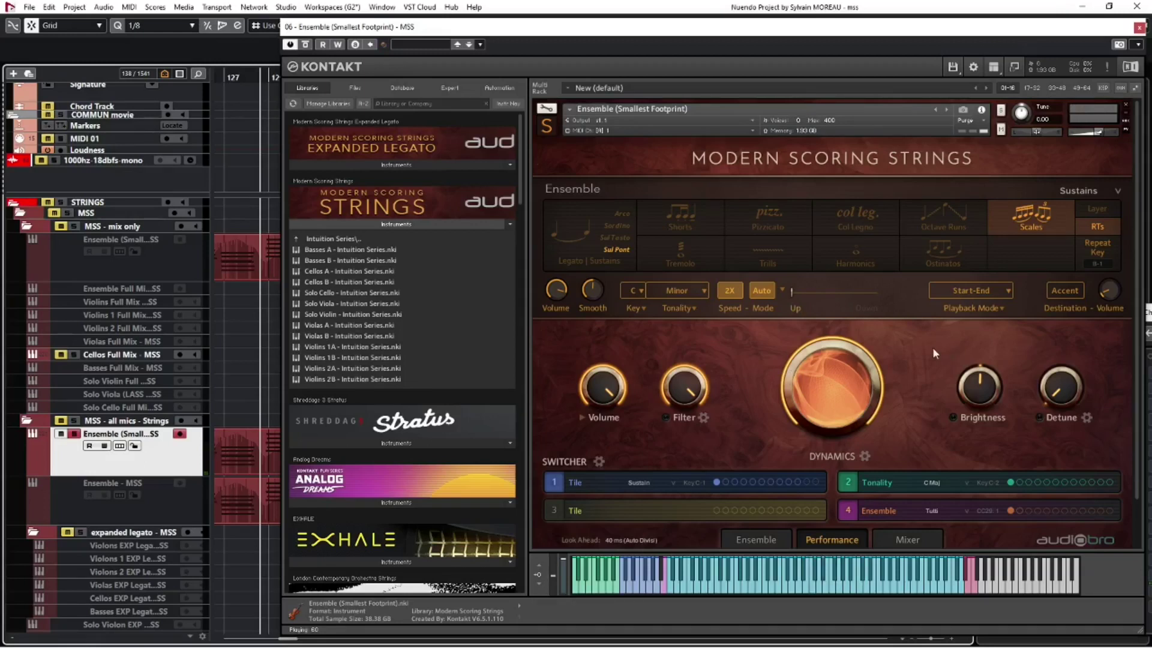
{"action": "key", "text": "super+shift+Right"}
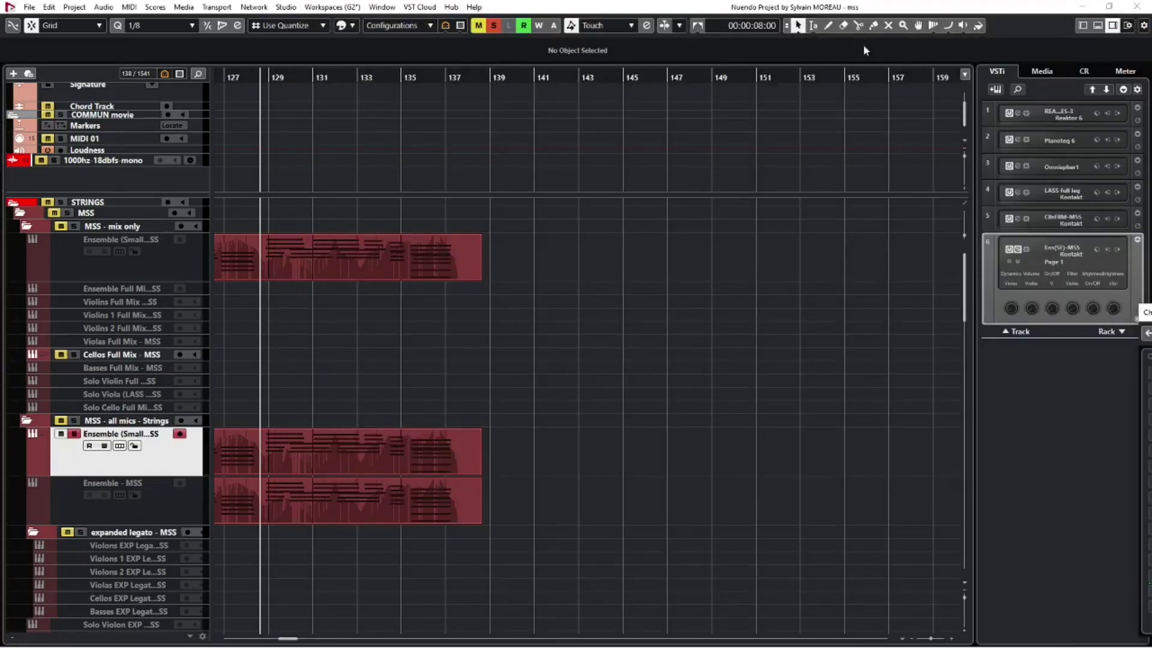
{"action": "left_click", "coordinate": [532, 120]}
- Add a tempo step at bar 139.4.3, raise it to 150 BPM, then lower it to 125 BPM
{"action": "scroll", "coordinate": [293, 144], "scroll_direction": "up", "scroll_amount": 2}
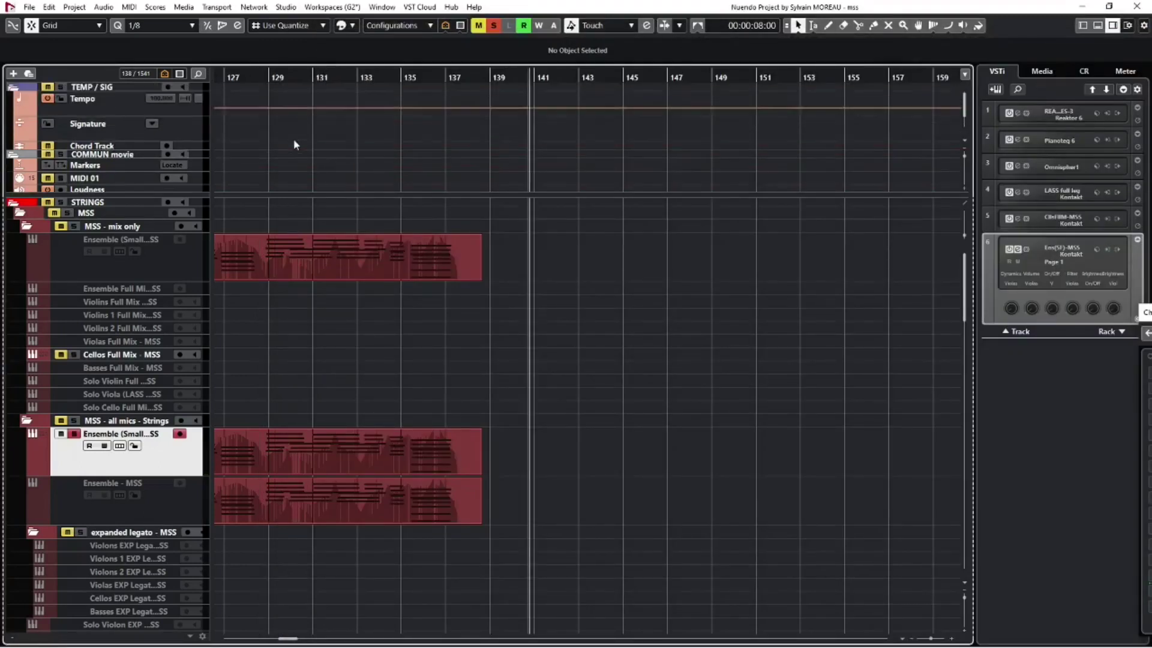
{"action": "left_click", "coordinate": [198, 109]}
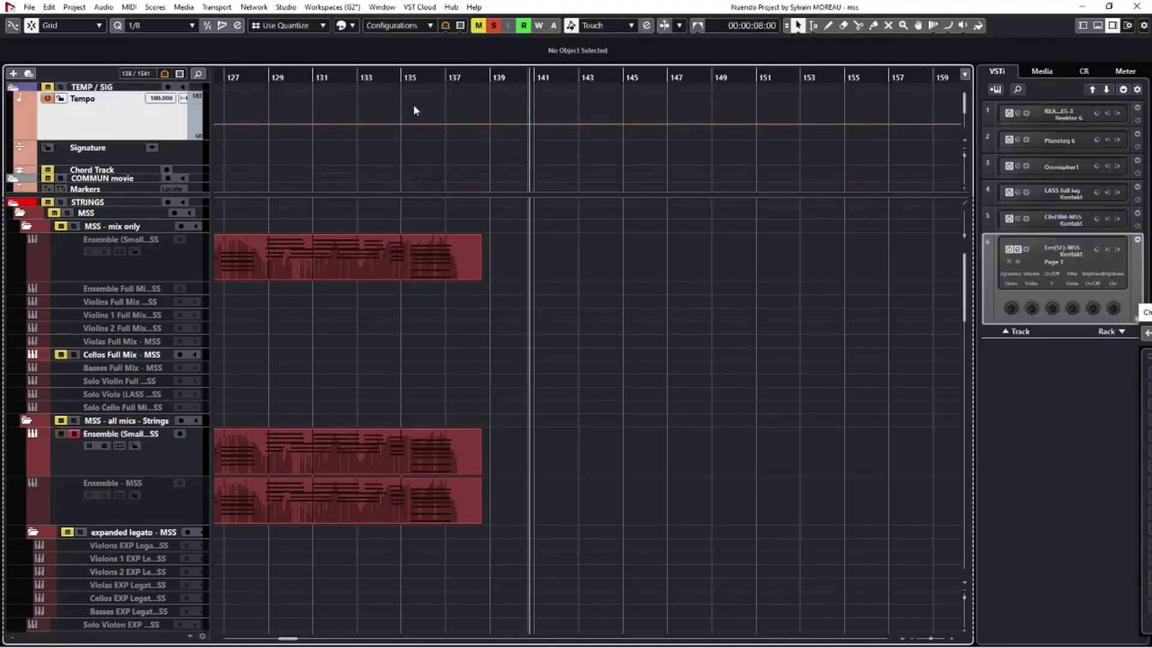
{"action": "left_click", "coordinate": [509, 111]}
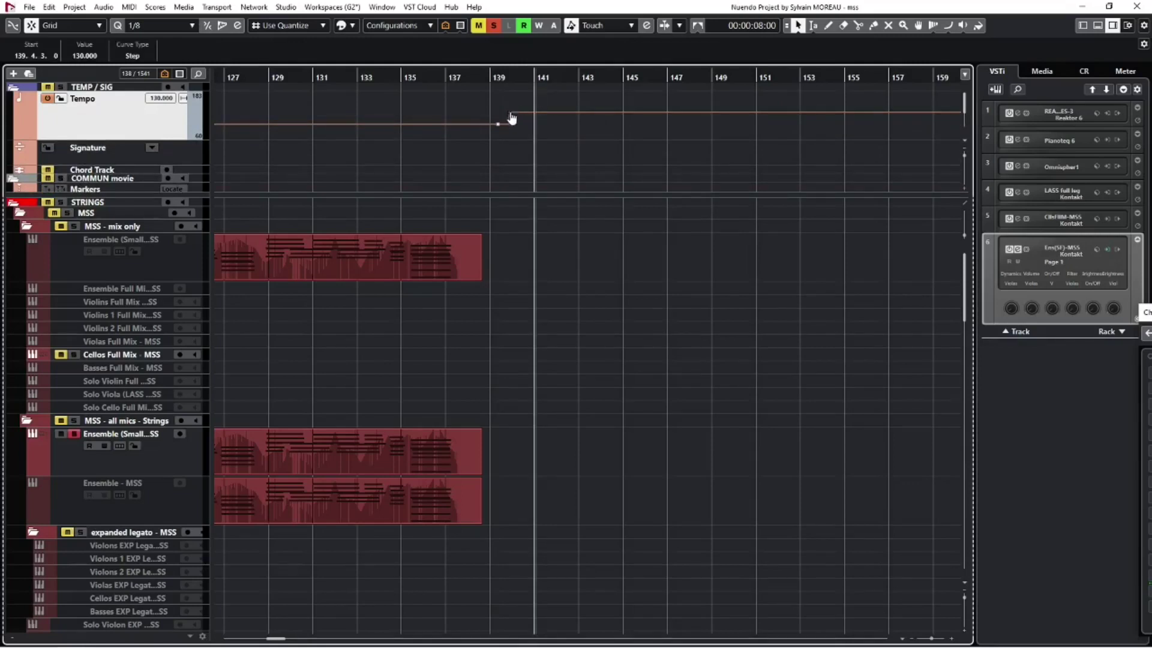
{"action": "left_click_drag", "start_coordinate": [512, 118], "coordinate": [510, 109]}
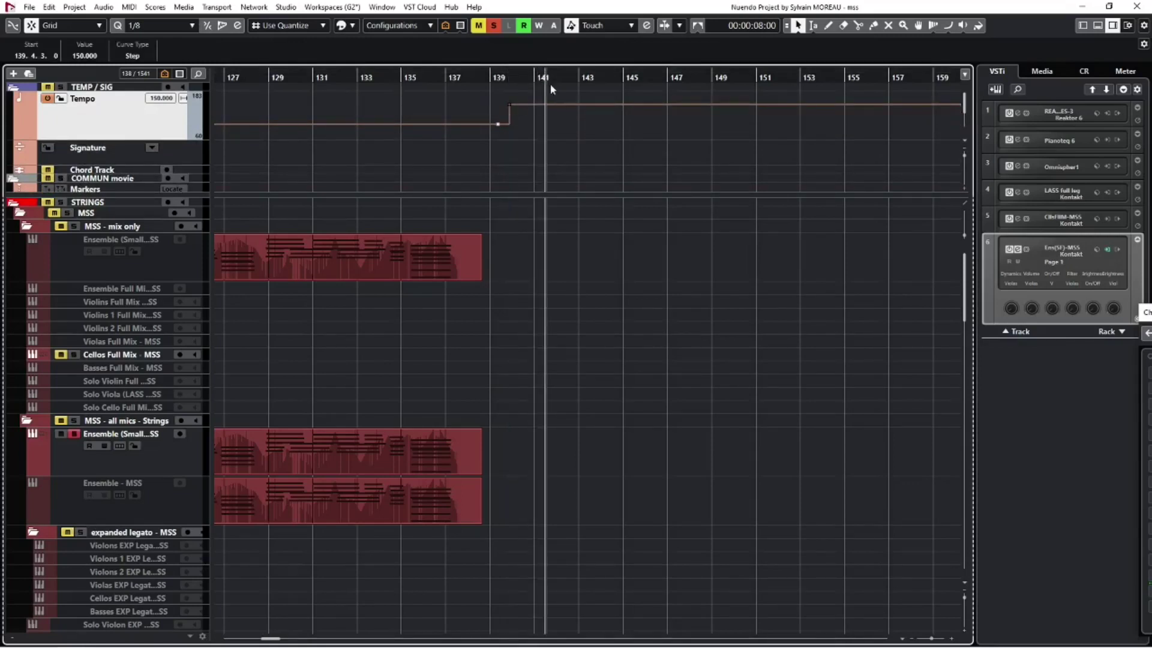
{"action": "left_click", "coordinate": [163, 459]}
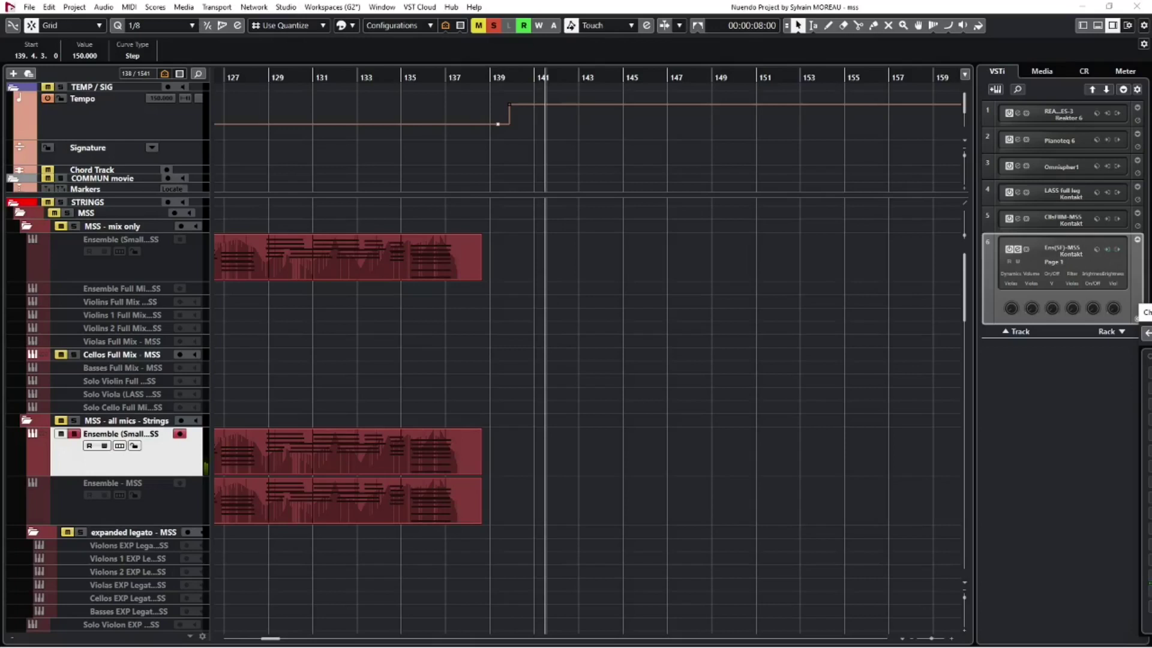
{"action": "left_click", "coordinate": [511, 111]}
{"action": "left_click_drag", "start_coordinate": [511, 111], "coordinate": [511, 121]}
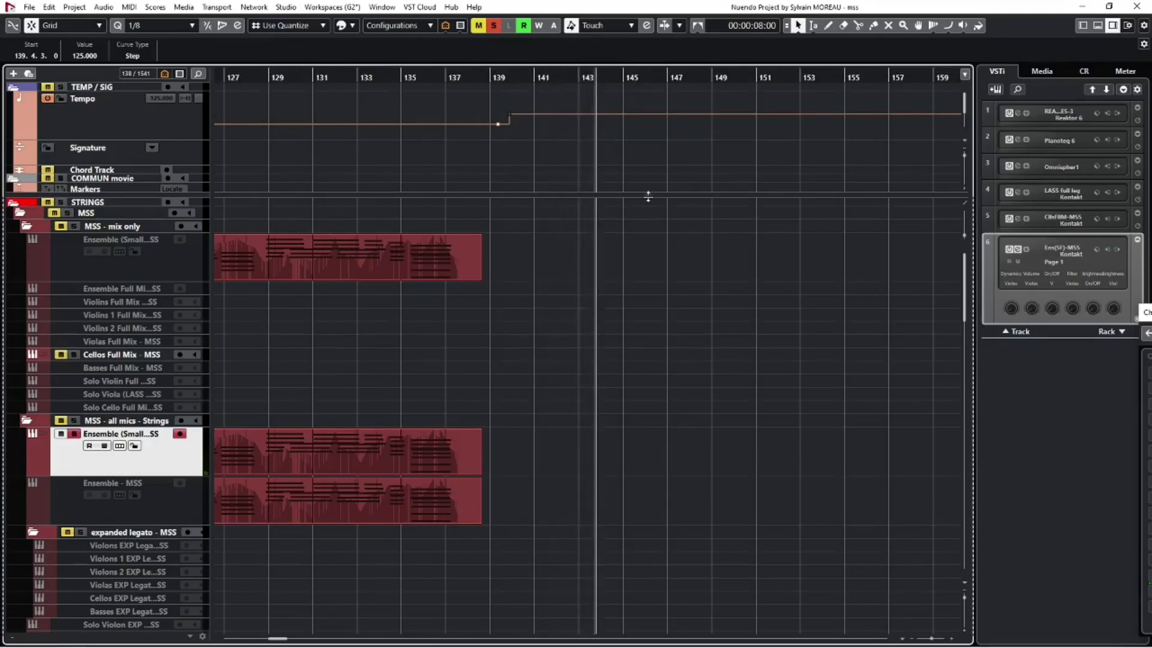
{"action": "key", "text": "space"}
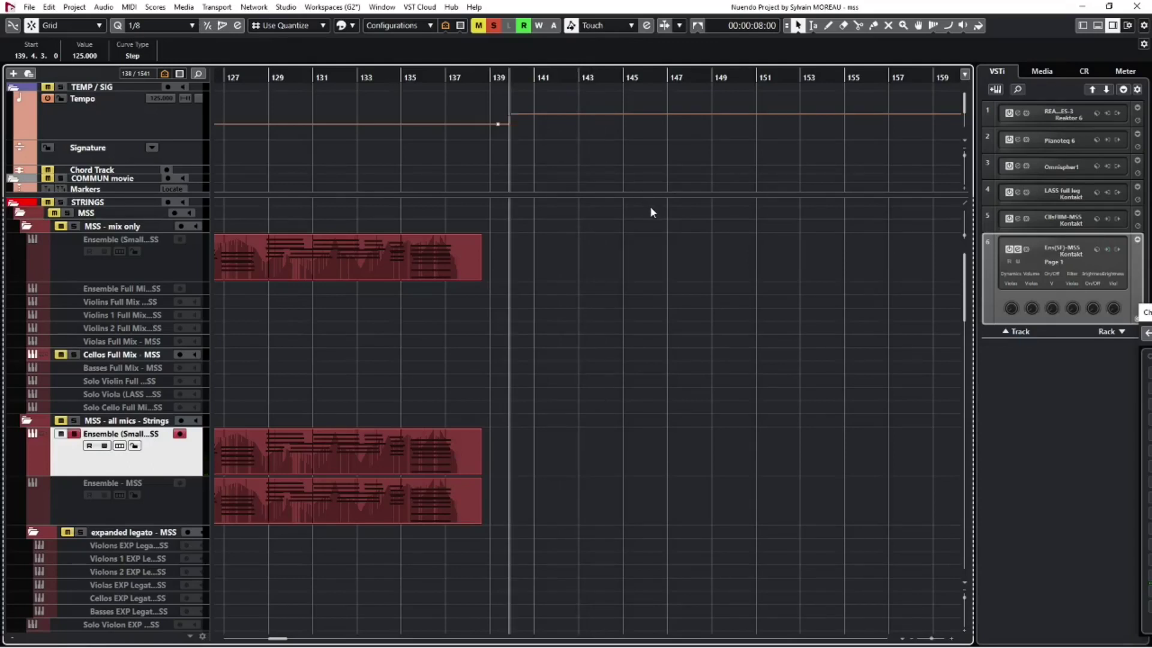
- Reopen the Kontakt editor and set the ostinato tonality to Minor with direction Up
{"action": "key", "text": "Return"}
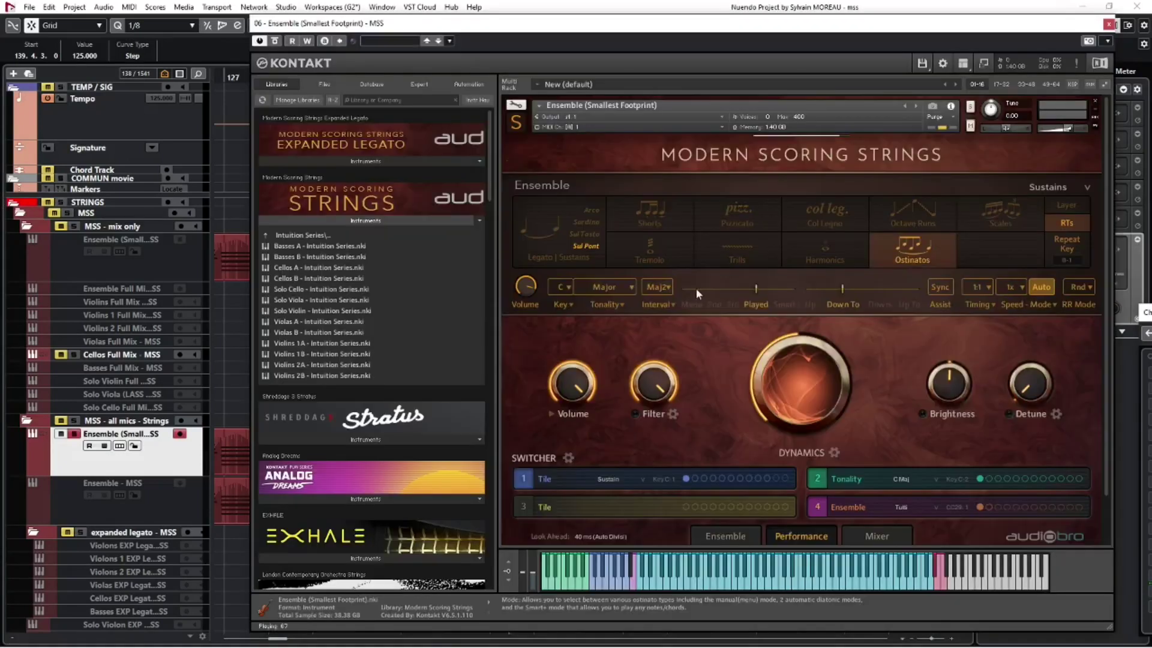
{"action": "left_click", "coordinate": [632, 288]}
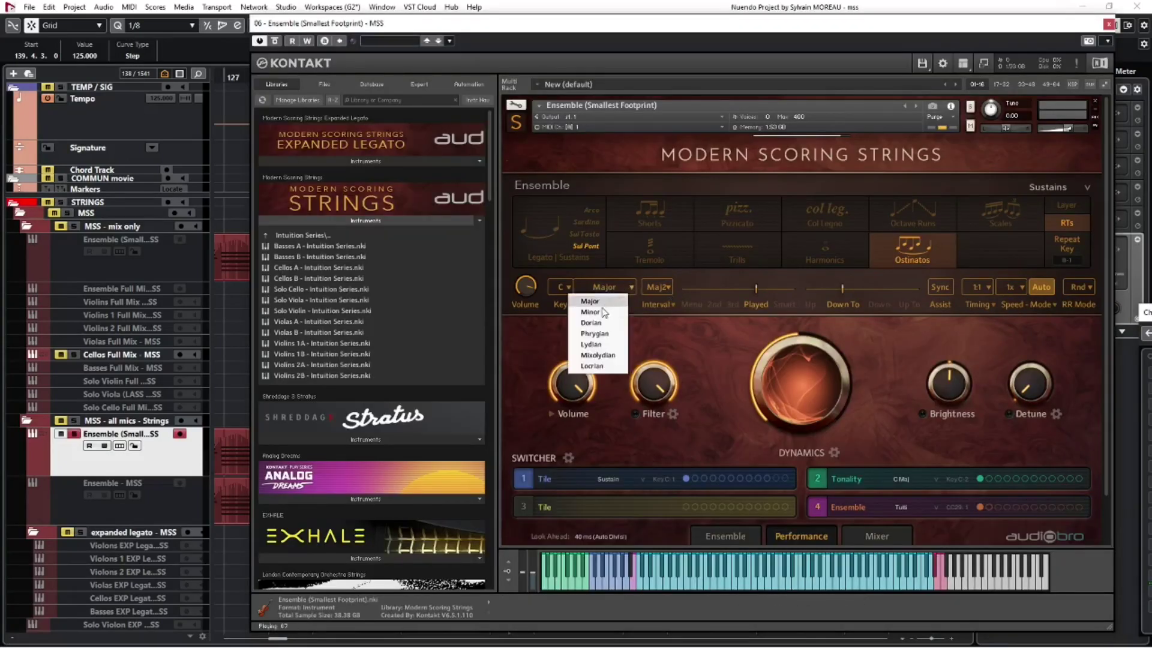
{"action": "left_click", "coordinate": [612, 310]}
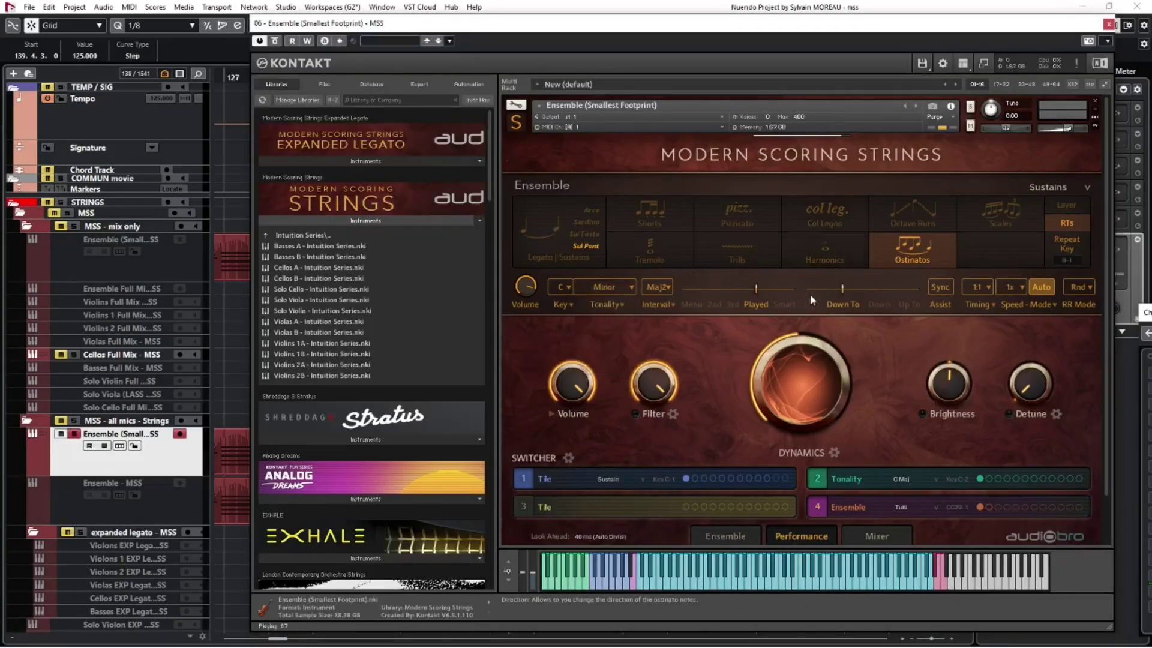
{"action": "left_click_drag", "start_coordinate": [843, 288], "coordinate": [804, 289]}
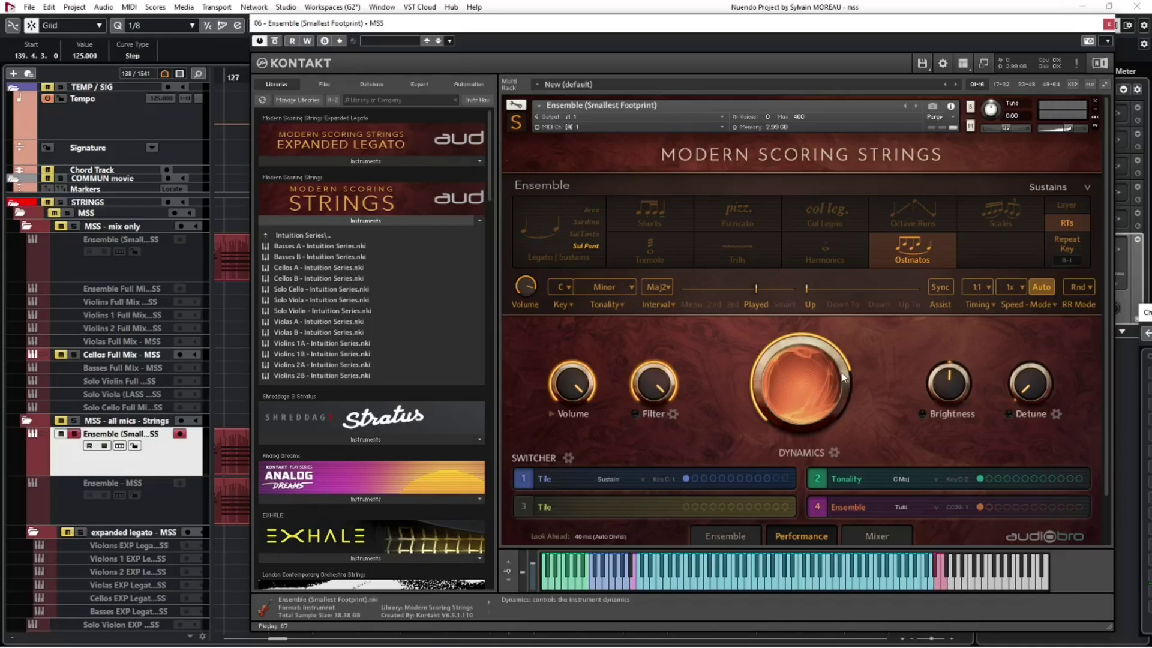
{"action": "left_click_drag", "start_coordinate": [544, 33], "coordinate": [506, 67]}
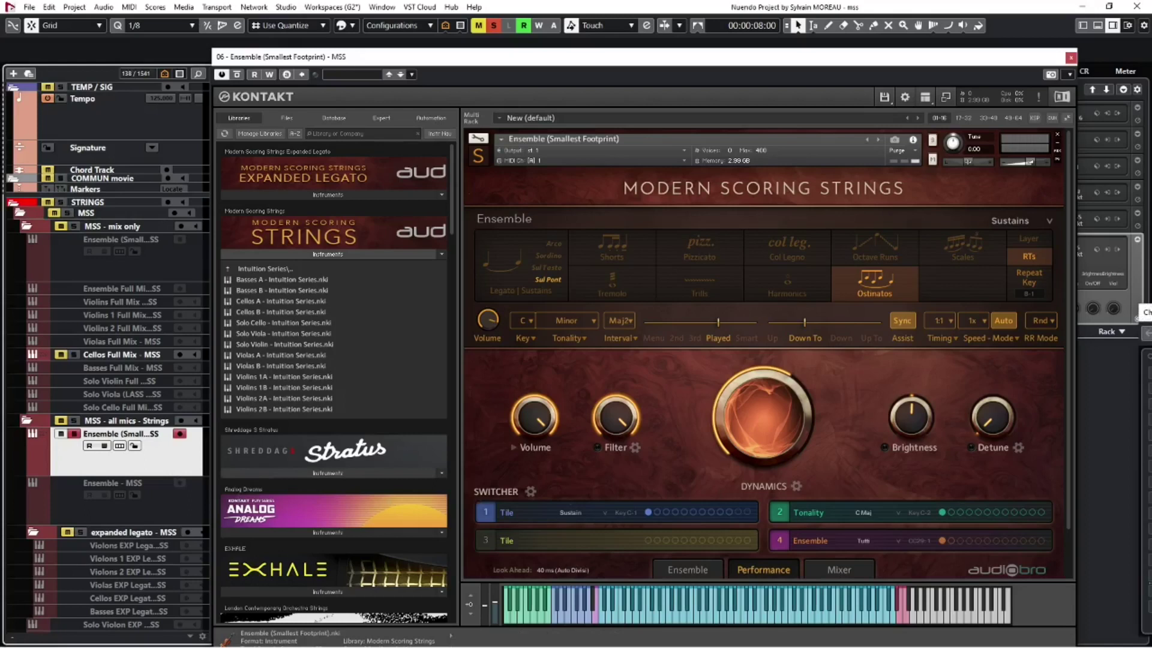
- Reopen Kontakt, close the ValhallaVintageVerb window and show the Modern Scoring Strings mixer page
{"action": "key", "text": "Escape"}
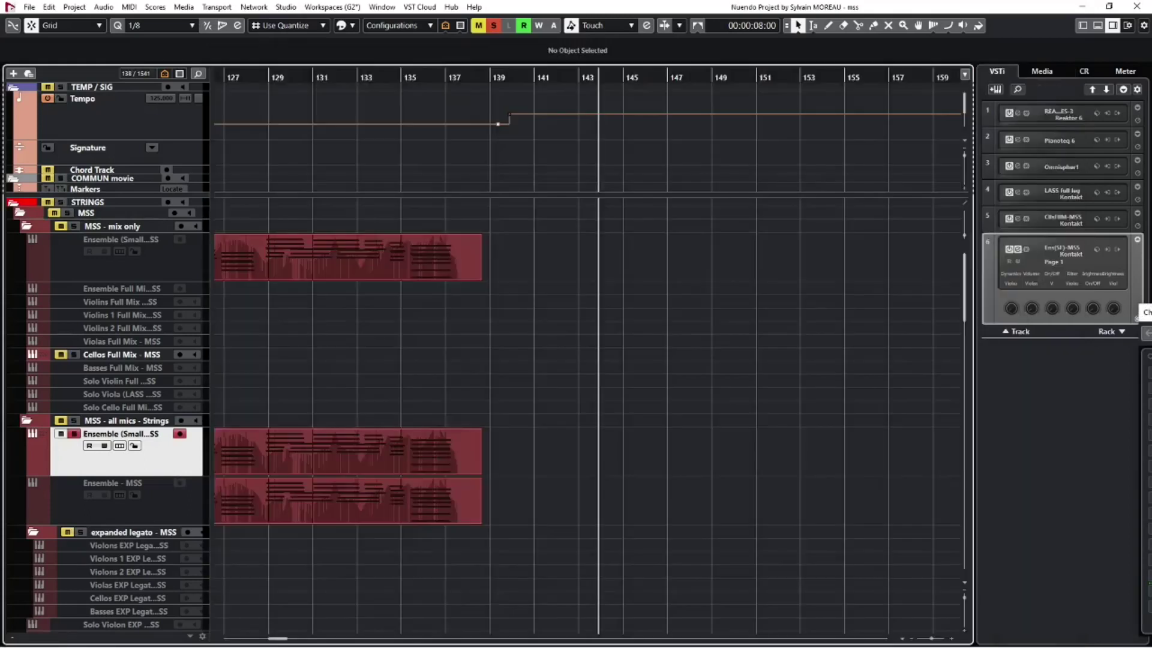
{"action": "key", "text": "ctrl+e"}
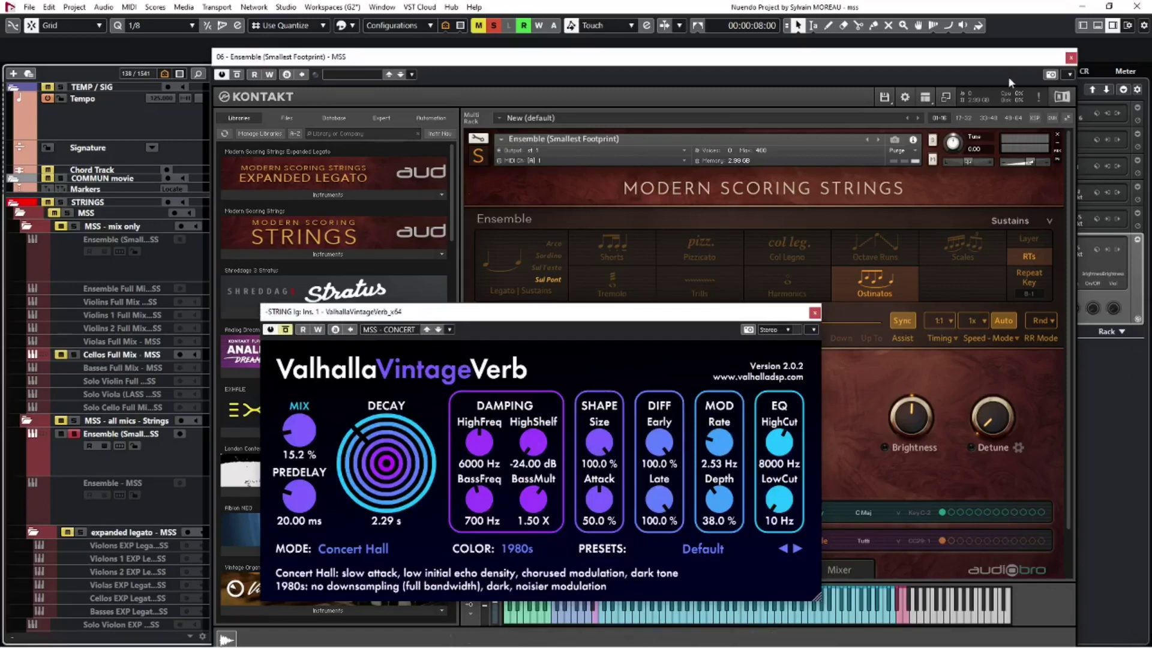
{"action": "left_click", "coordinate": [814, 313]}
{"action": "left_click", "coordinate": [839, 569]}
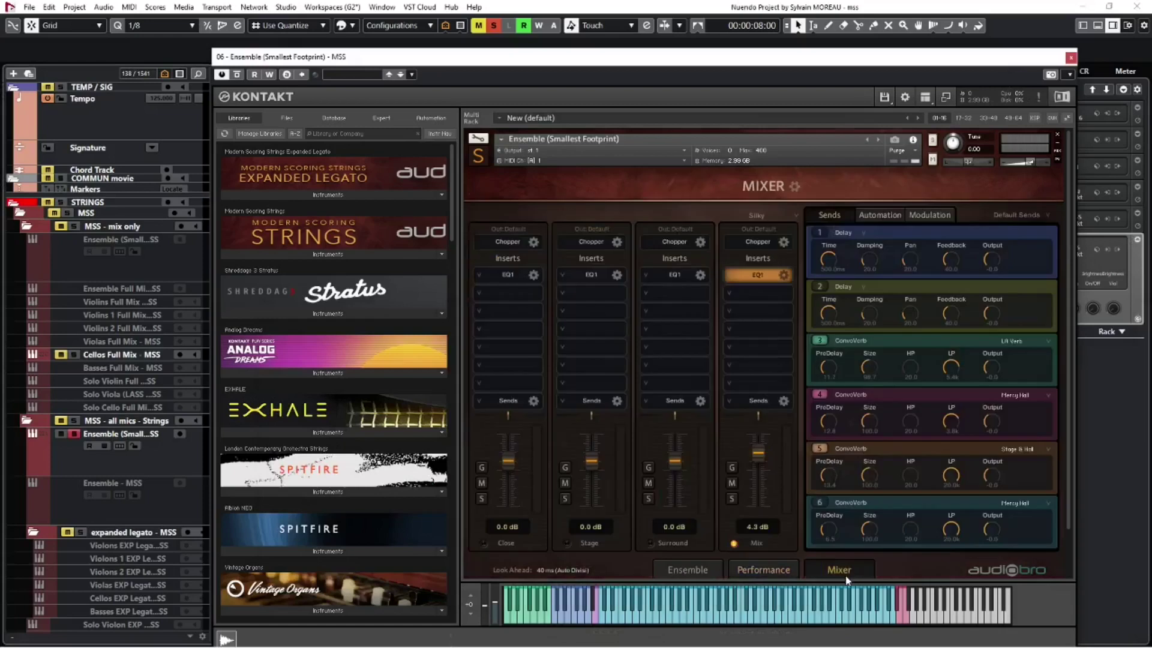
- Reselect the Ensemble strings track and bring Kontakt back to the performance page
{"action": "left_click", "coordinate": [169, 454]}
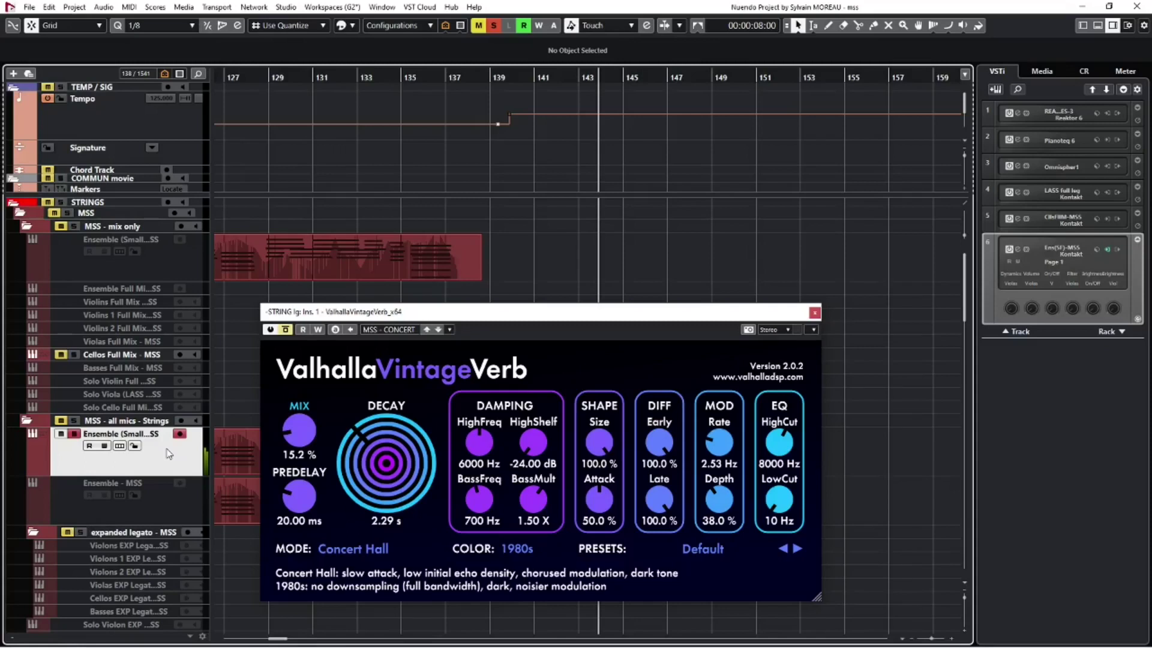
{"action": "left_click", "coordinate": [134, 445]}
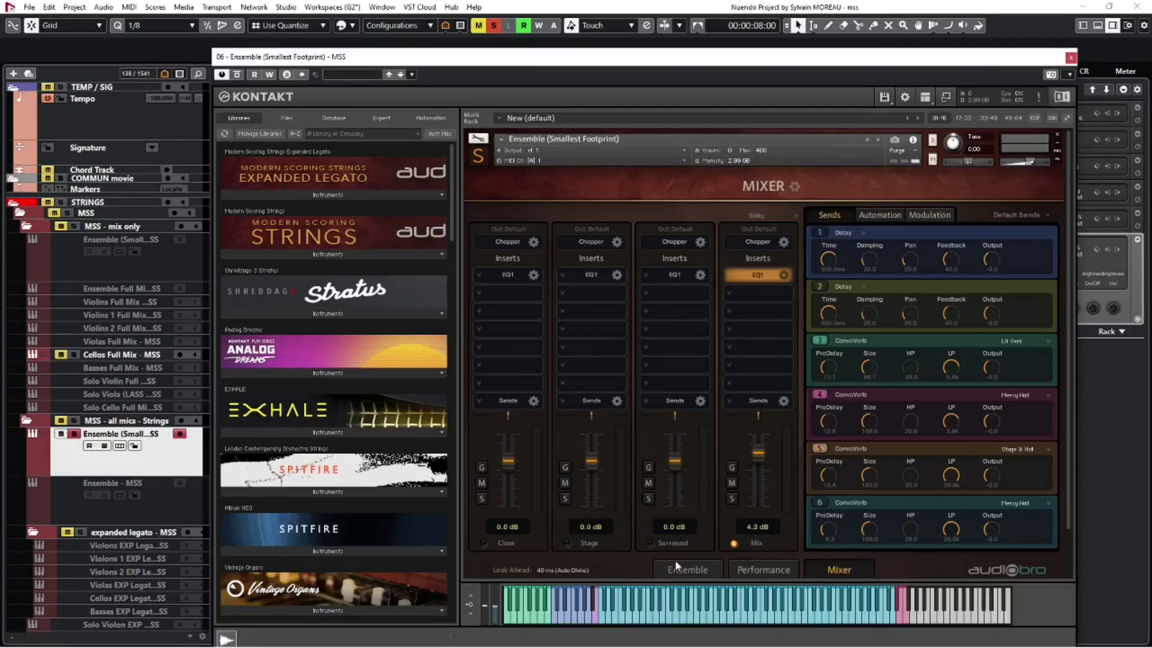
{"action": "left_click", "coordinate": [764, 567]}
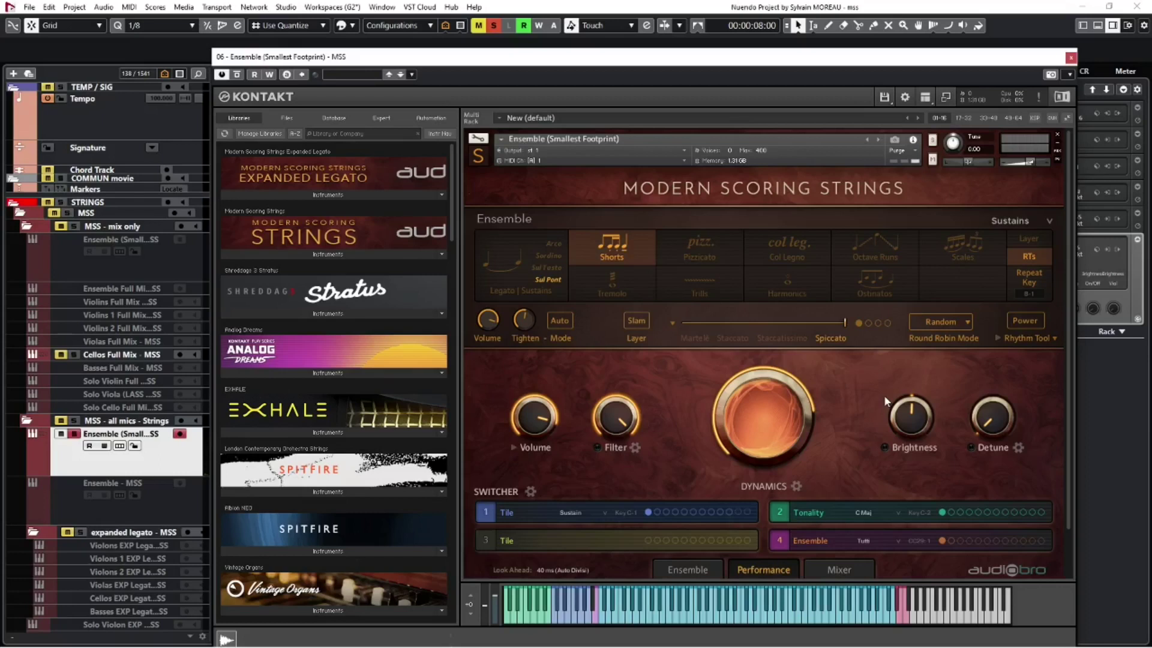
- Try Velocity for the Shorts articulation selection mode, then return it to a single Slider
{"action": "left_click", "coordinate": [672, 323]}
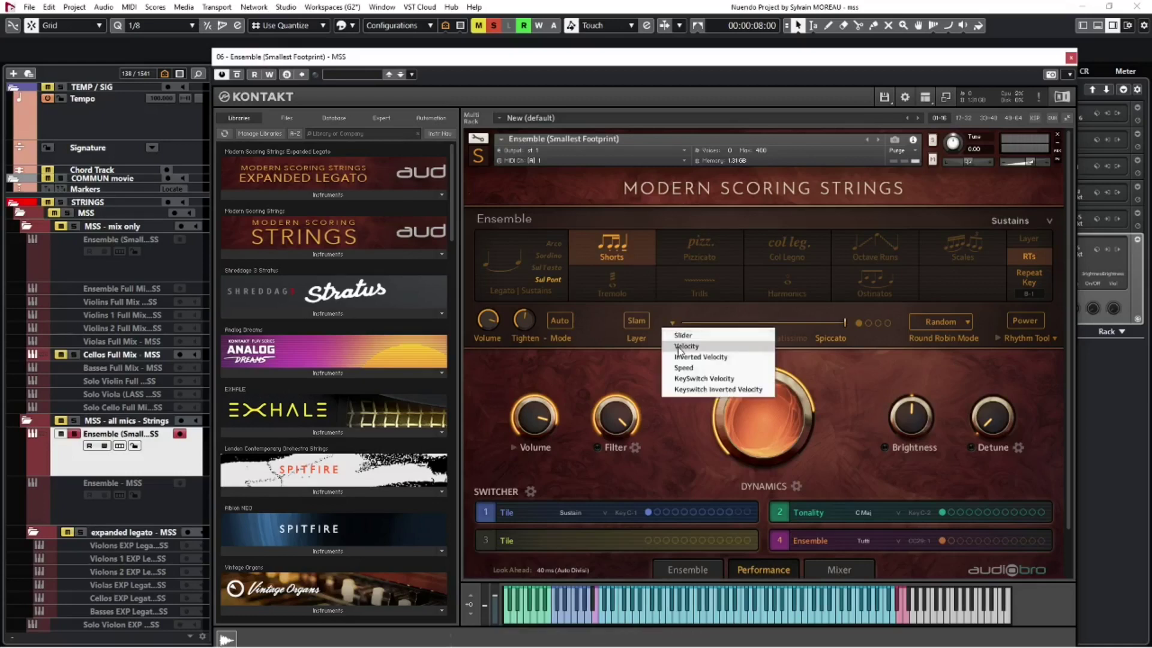
{"action": "left_click", "coordinate": [685, 364]}
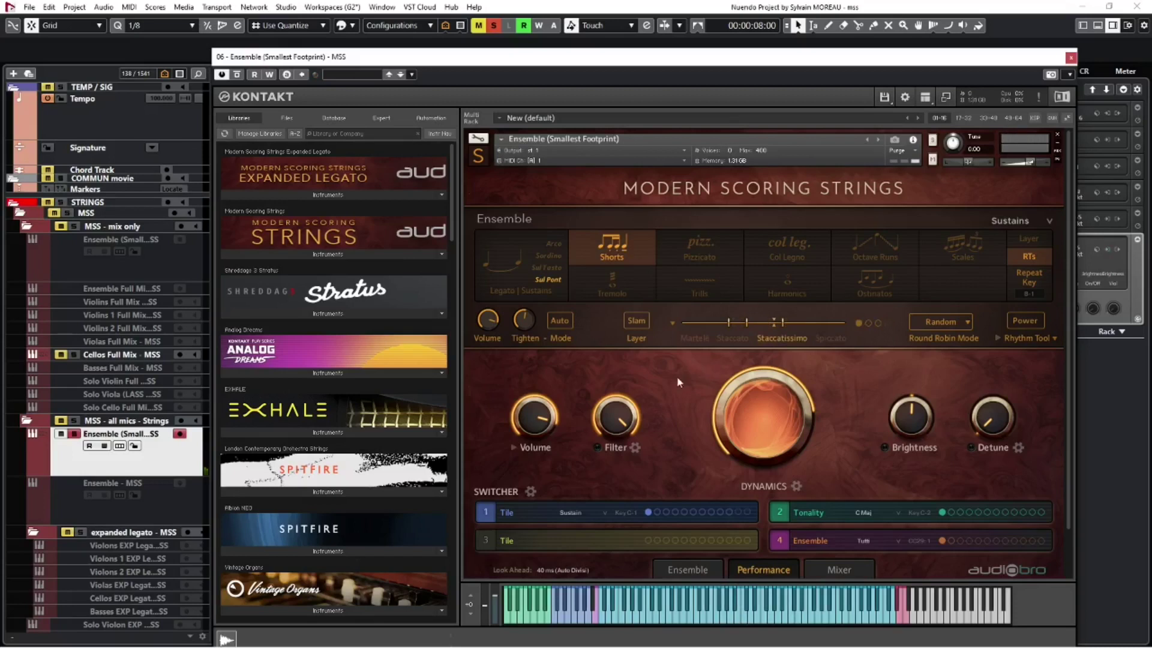
{"action": "left_click", "coordinate": [673, 322]}
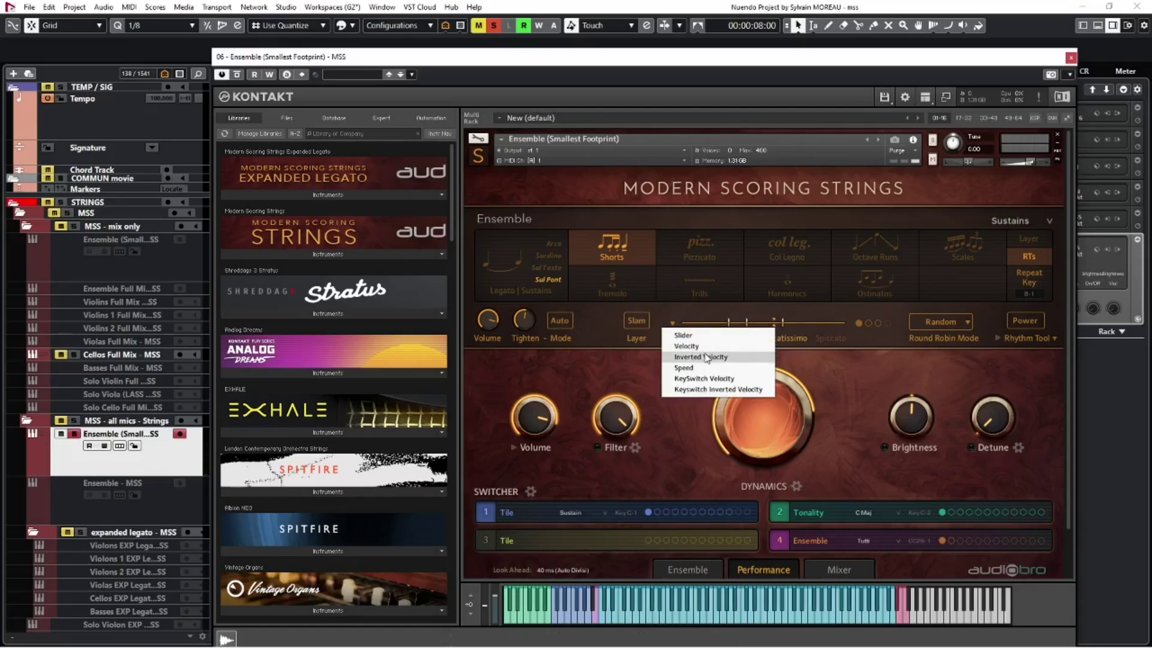
{"action": "left_click", "coordinate": [713, 314]}
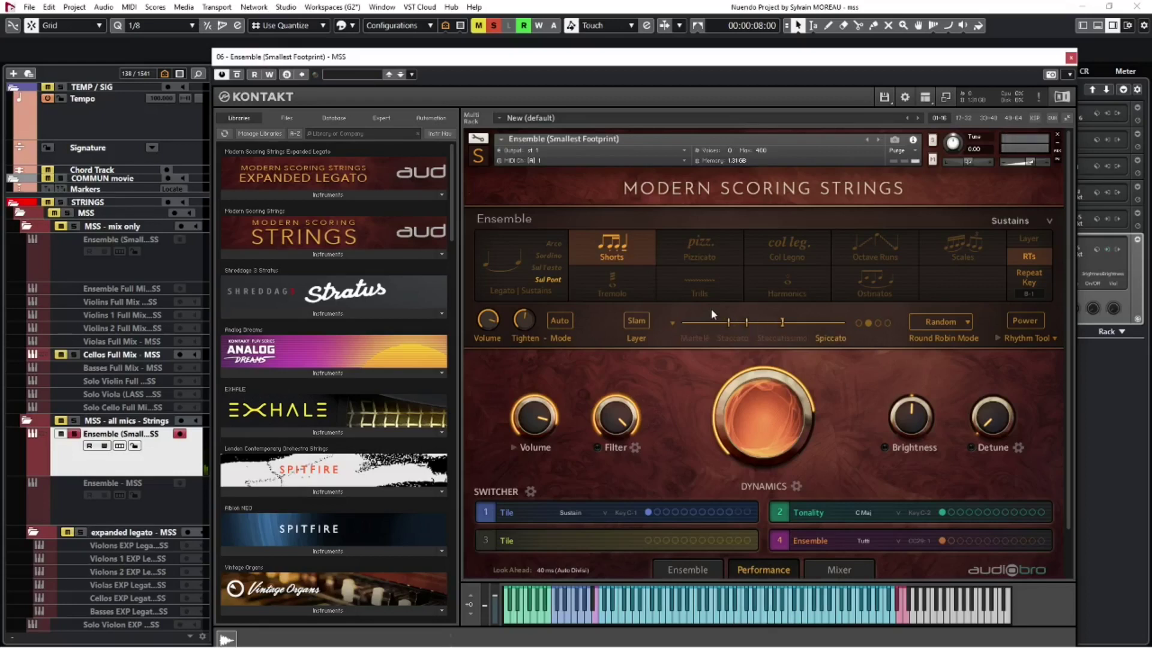
{"action": "left_click", "coordinate": [671, 323]}
{"action": "left_click", "coordinate": [683, 334]}
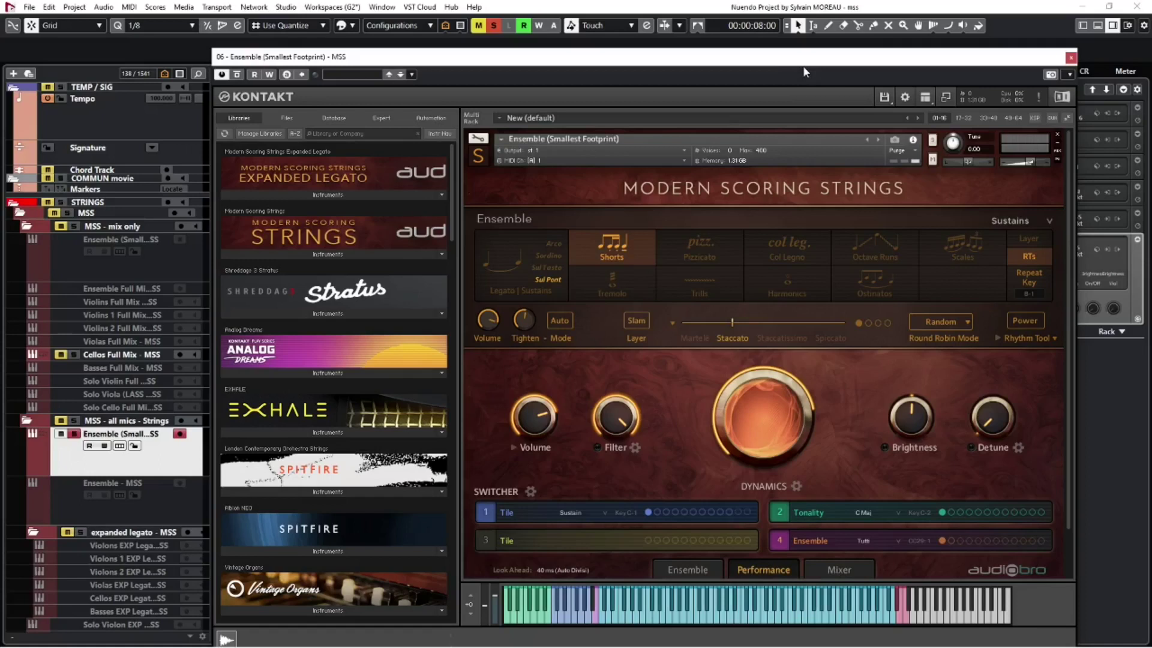
{"action": "left_click_drag", "start_coordinate": [842, 63], "coordinate": [889, 43]}
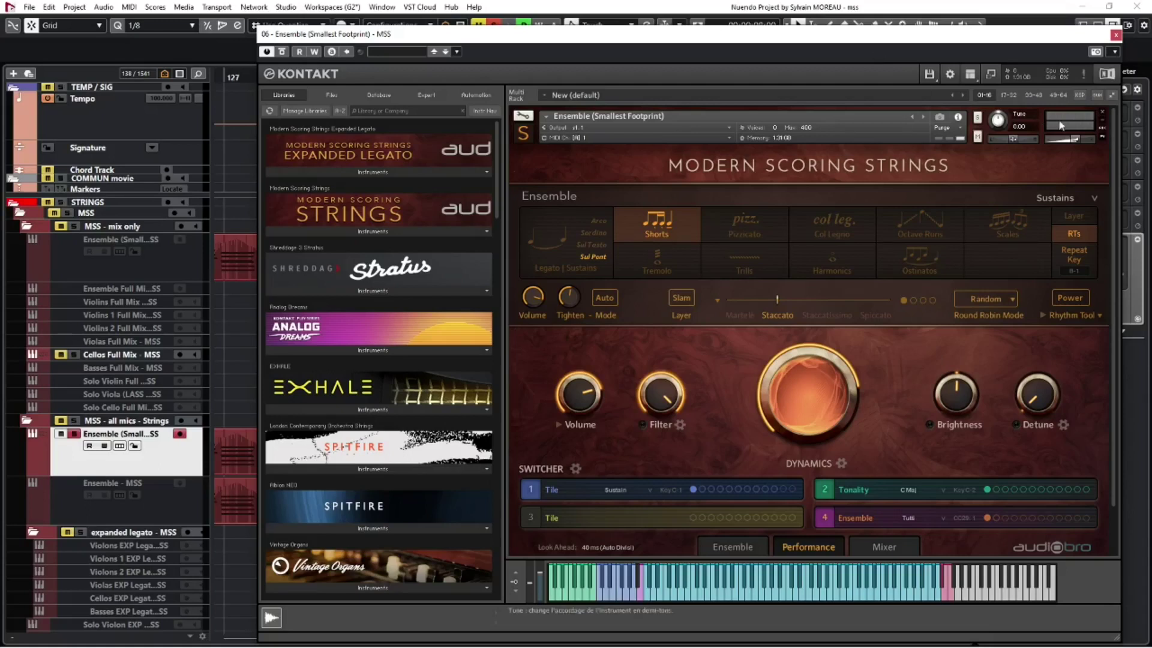
{"action": "left_click", "coordinate": [929, 425]}
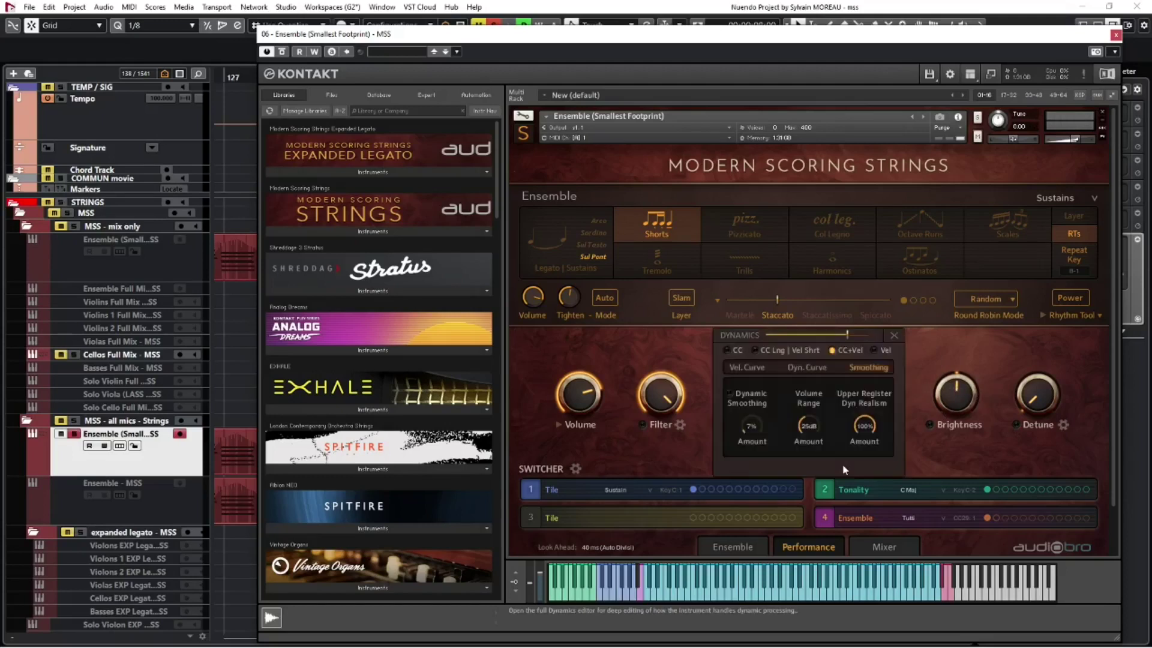
{"action": "left_click", "coordinate": [680, 424]}
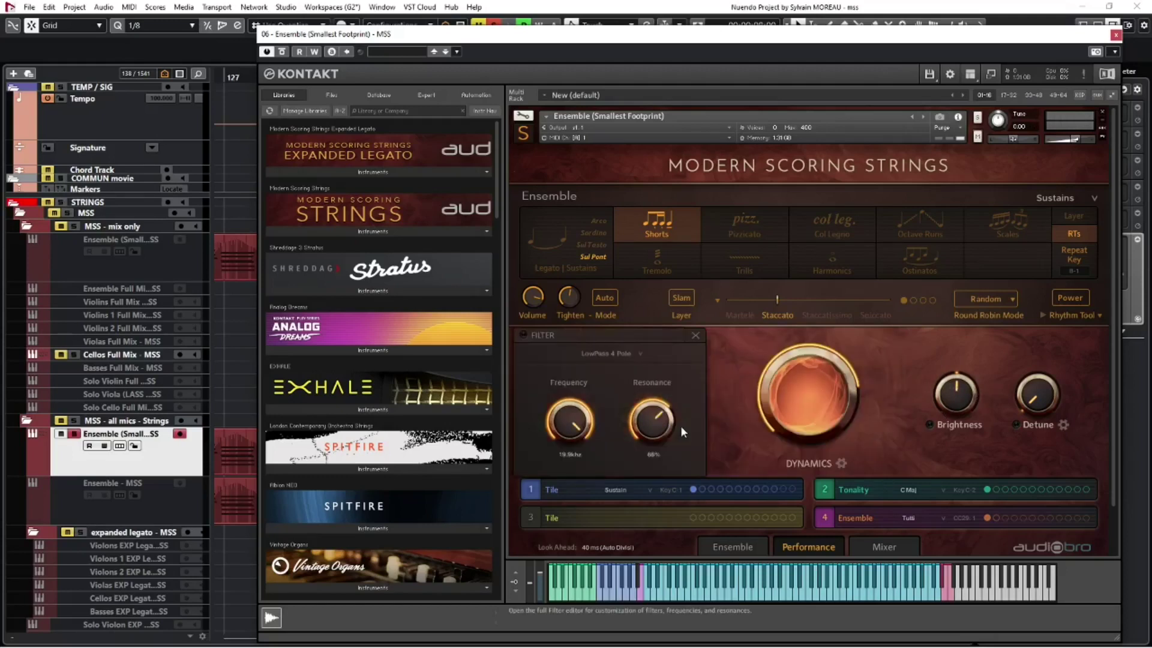
{"action": "left_click", "coordinate": [695, 335]}
{"action": "left_click", "coordinate": [842, 464]}
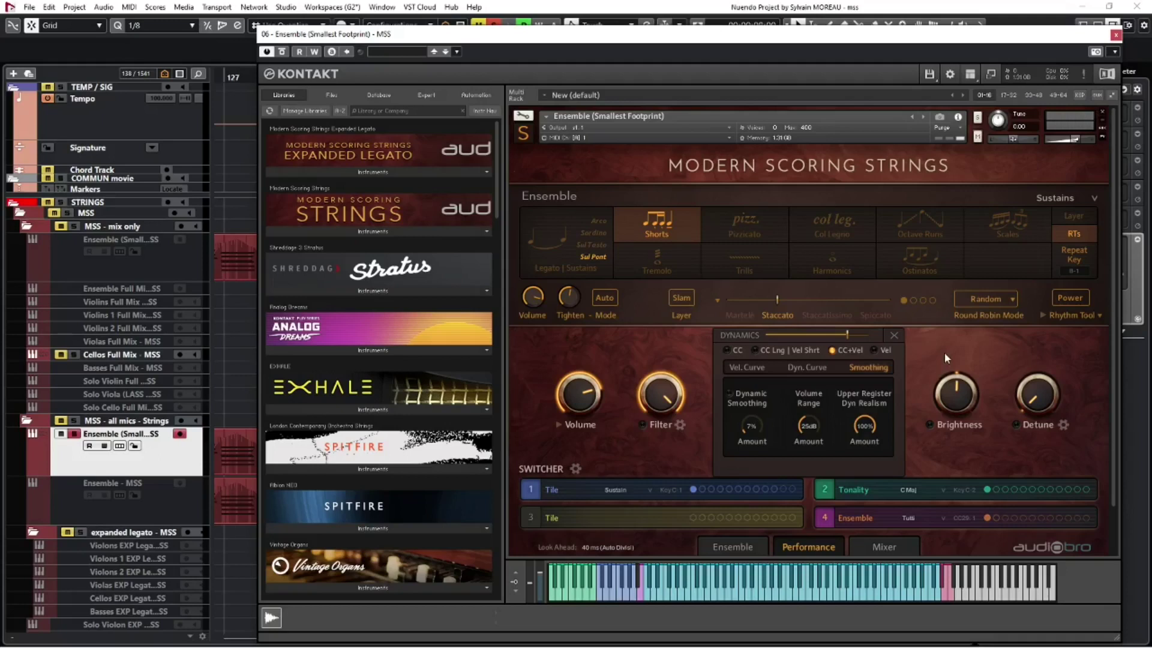
{"action": "left_click", "coordinate": [894, 335]}
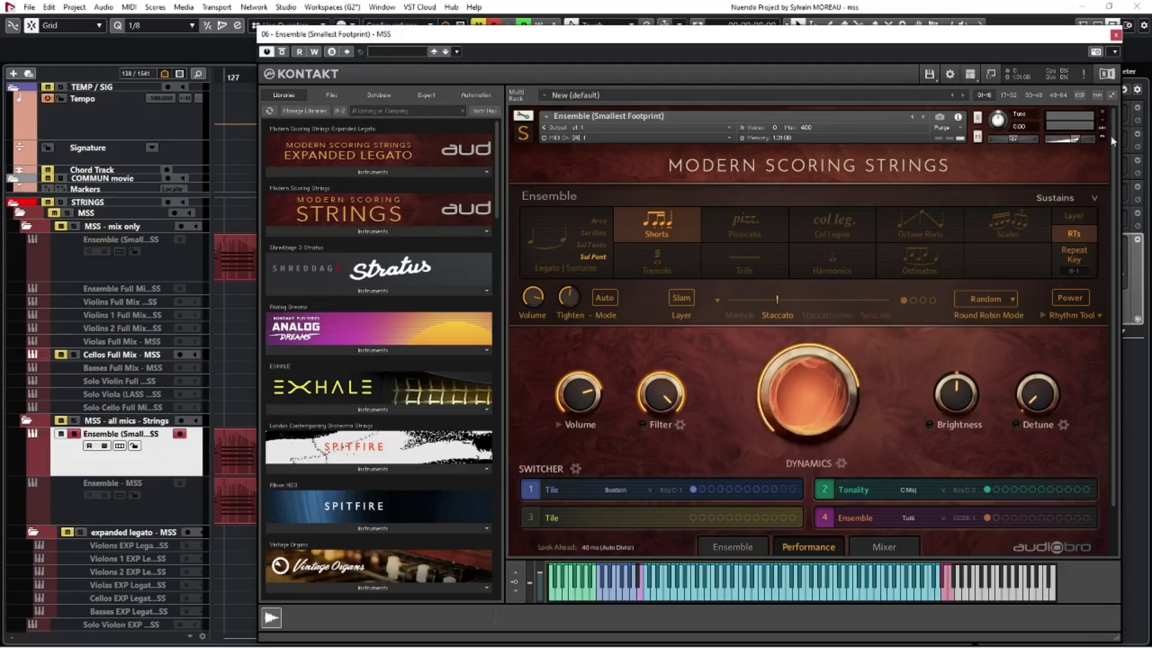
{"action": "left_click_drag", "start_coordinate": [1081, 39], "coordinate": [1101, 33]}
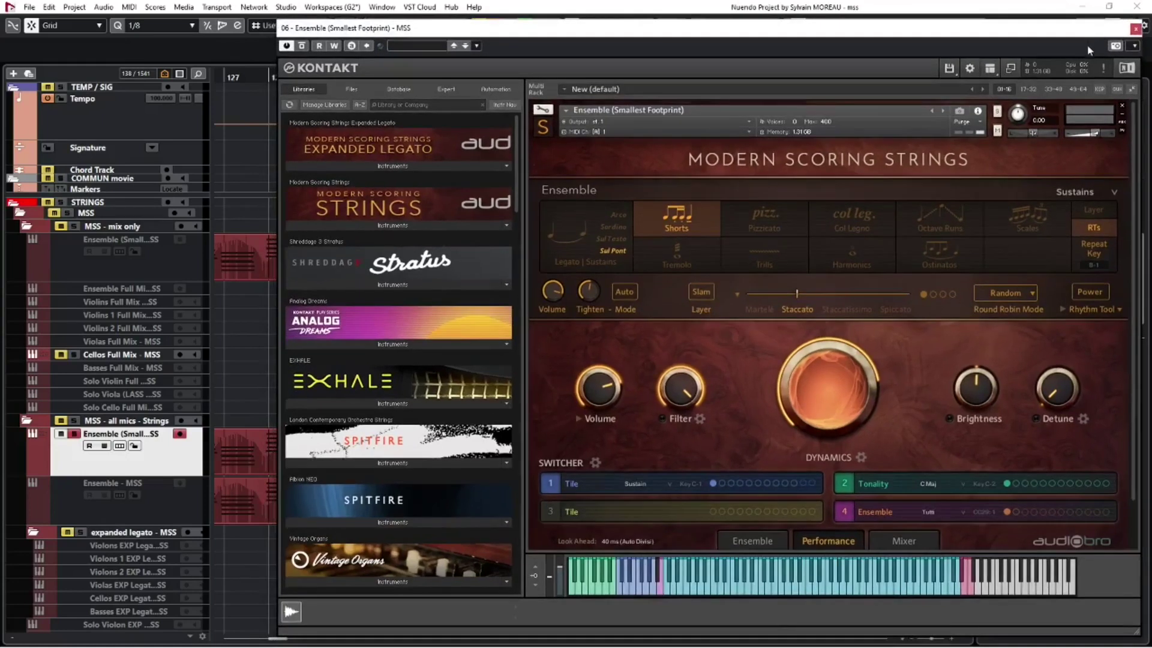